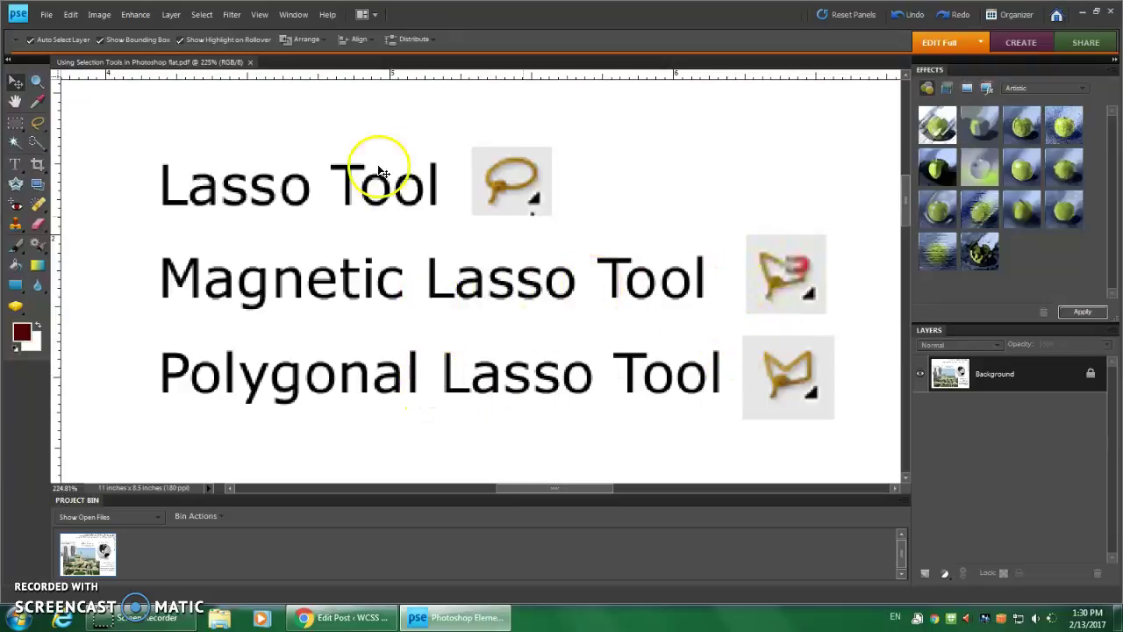
- Draw a freehand heart-shaped selection over North America on the globe with the Lasso Tool
{"action": "left_click", "coordinate": [37, 122]}
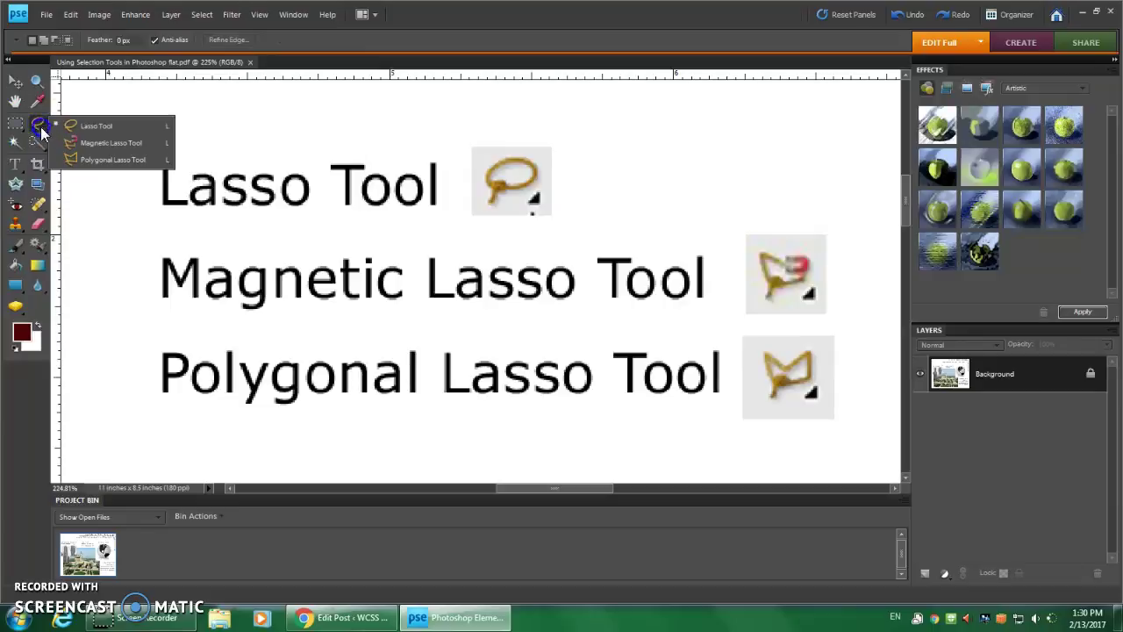
{"action": "left_click", "coordinate": [55, 126]}
{"action": "left_click_drag", "start_coordinate": [97, 131], "coordinate": [93, 127]}
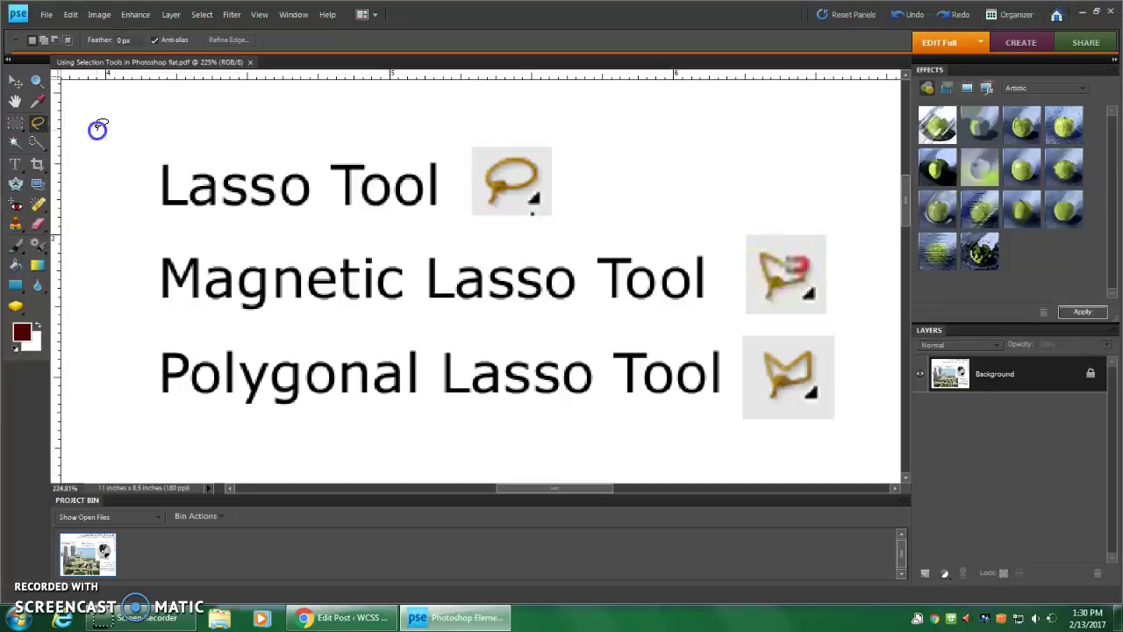
{"action": "left_click_drag", "start_coordinate": [695, 402], "coordinate": [283, 210]}
{"action": "left_click_drag", "start_coordinate": [745, 305], "coordinate": [387, 237]}
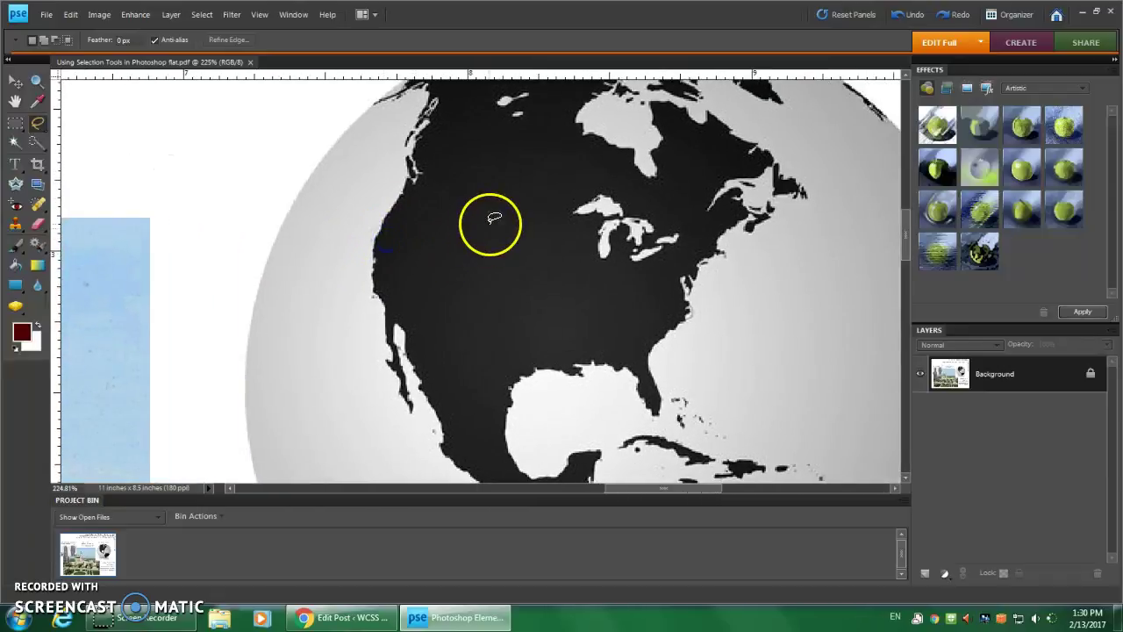
{"action": "left_click_drag", "start_coordinate": [457, 228], "coordinate": [421, 200]}
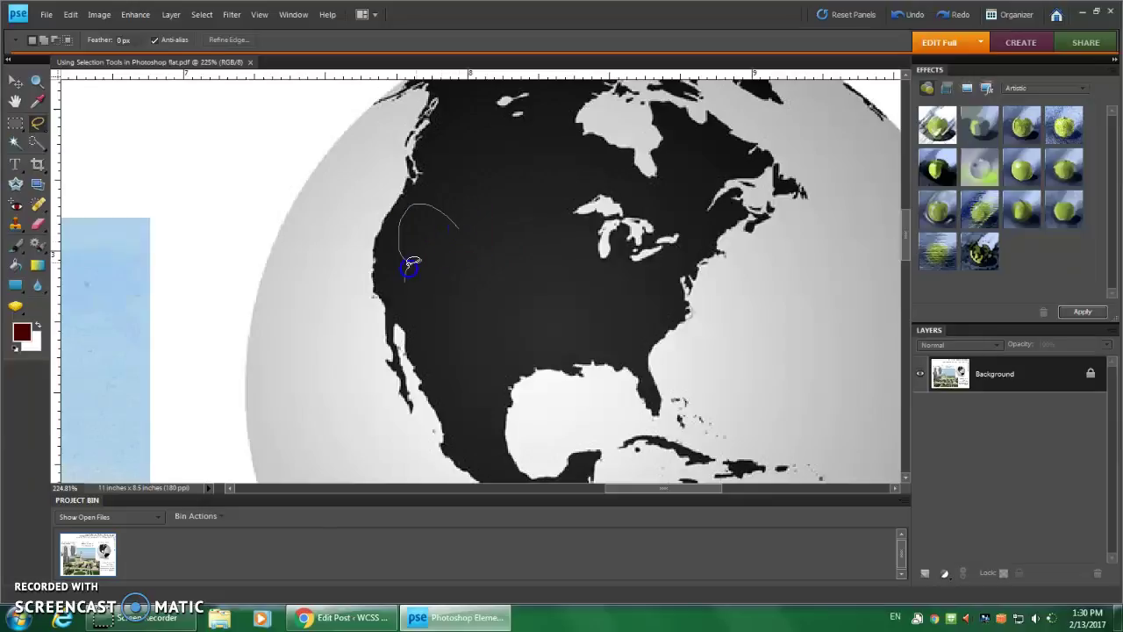
{"action": "mouse_move", "coordinate": [471, 360]}
{"action": "left_mouse_down"}
{"action": "mouse_move", "coordinate": [531, 312]}
{"action": "mouse_move", "coordinate": [585, 326]}
{"action": "left_mouse_up"}
{"action": "left_click_drag", "start_coordinate": [466, 204], "coordinate": [459, 226]}
{"action": "left_click", "coordinate": [521, 291]}
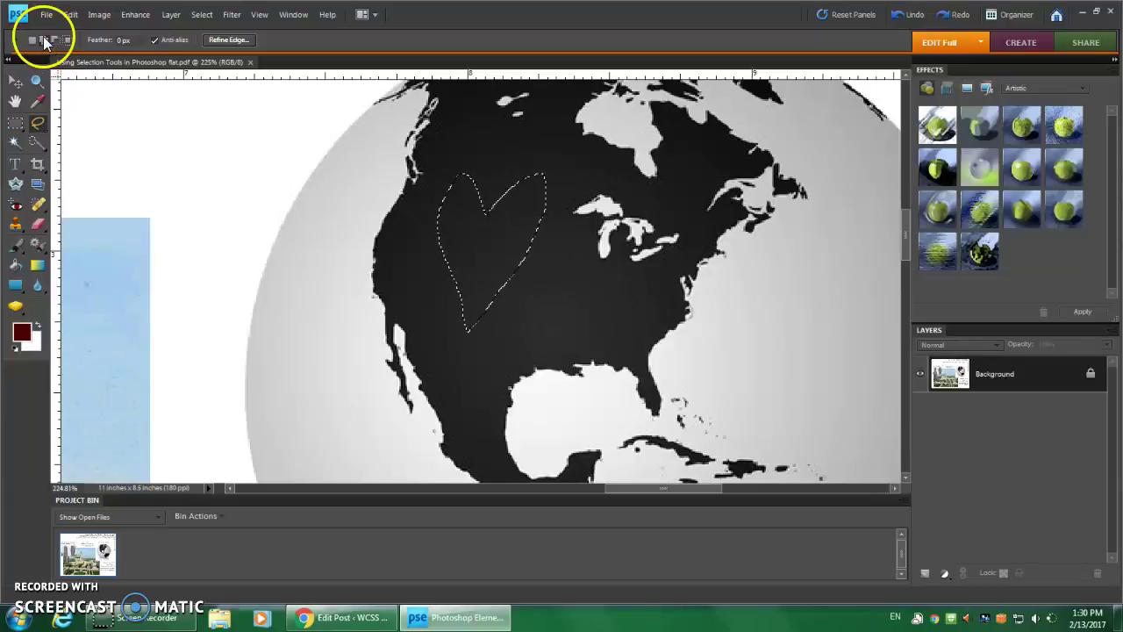
- Add a small freehand area beside the heart selection, and subtract the outer edge and a notch from its right lobe
{"action": "left_click", "coordinate": [519, 333]}
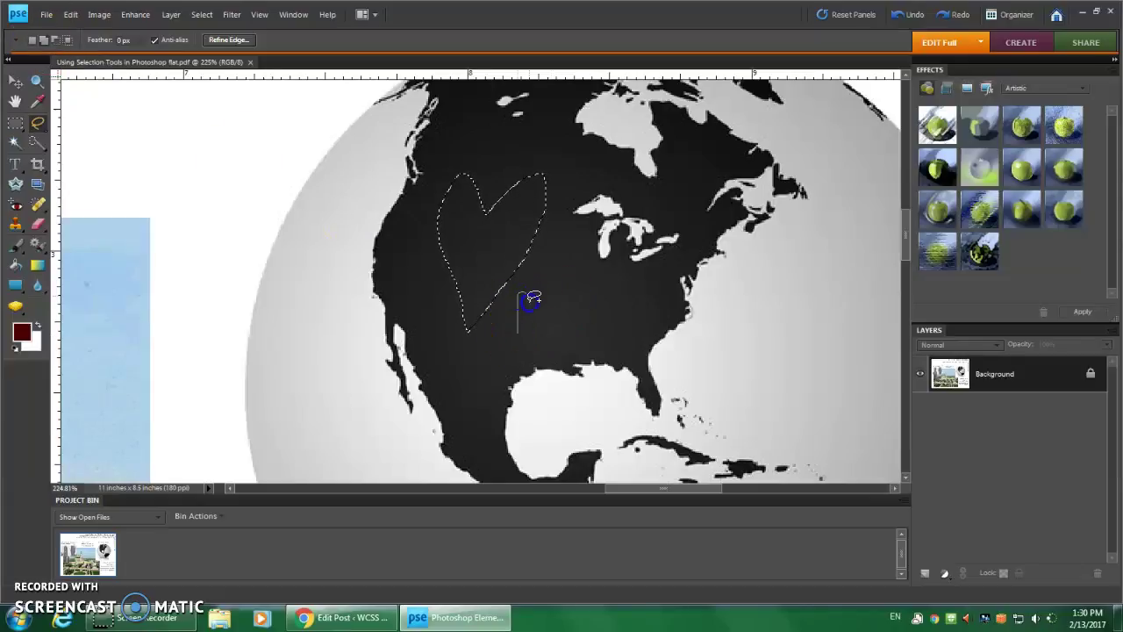
{"action": "left_click_drag", "start_coordinate": [523, 335], "coordinate": [524, 334]}
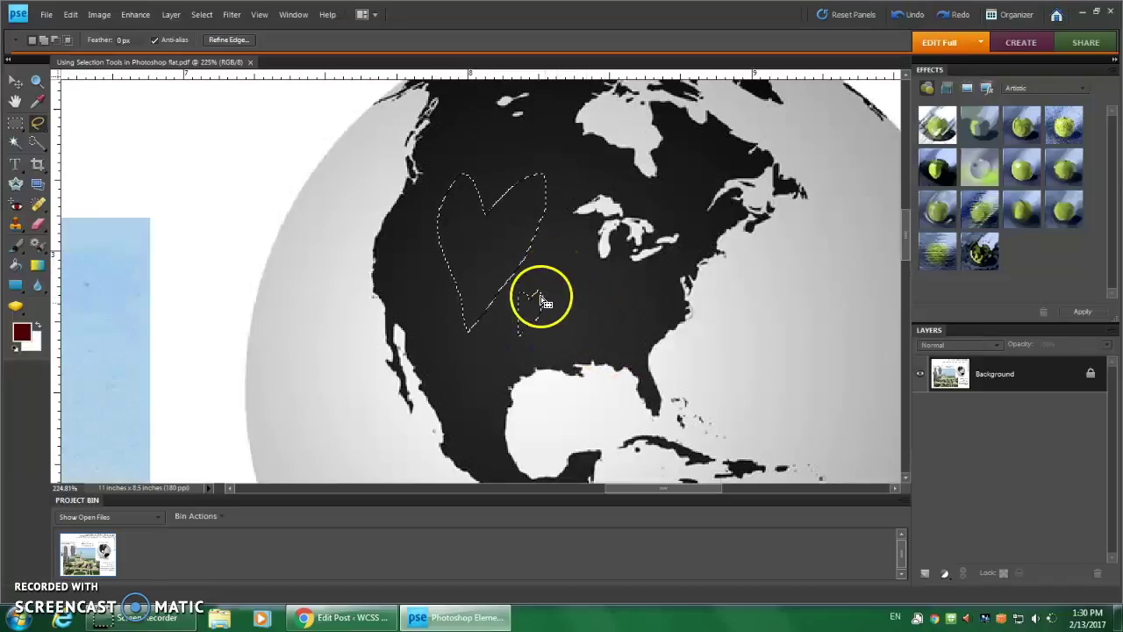
{"action": "left_click_drag", "start_coordinate": [502, 160], "coordinate": [567, 236]}
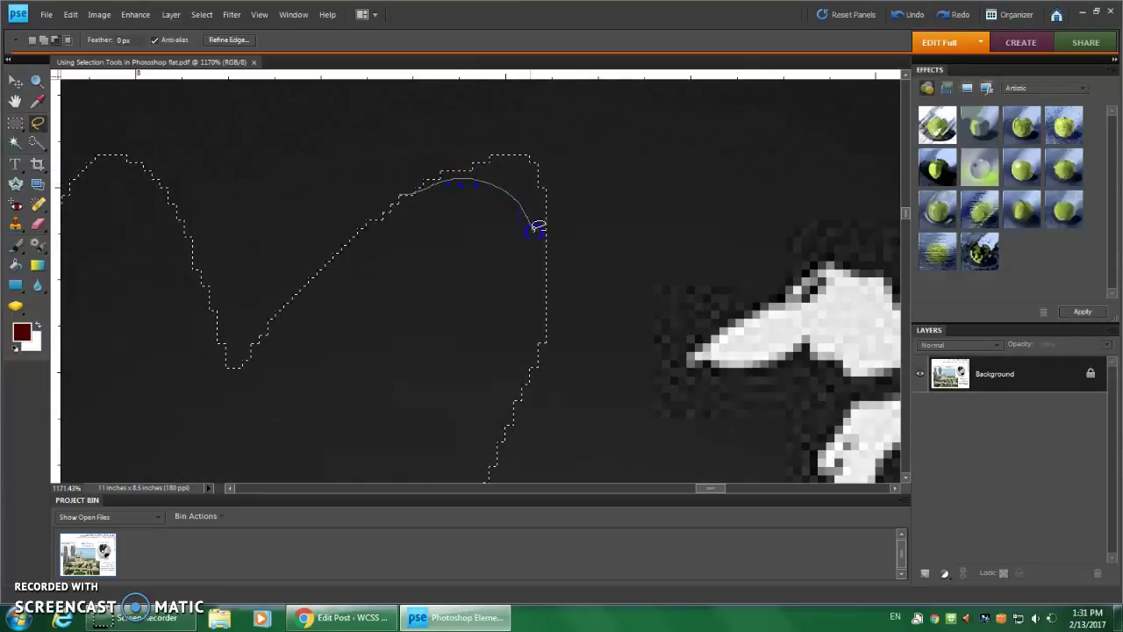
{"action": "left_click_drag", "start_coordinate": [582, 349], "coordinate": [692, 165]}
{"action": "left_click_drag", "start_coordinate": [362, 195], "coordinate": [362, 194]}
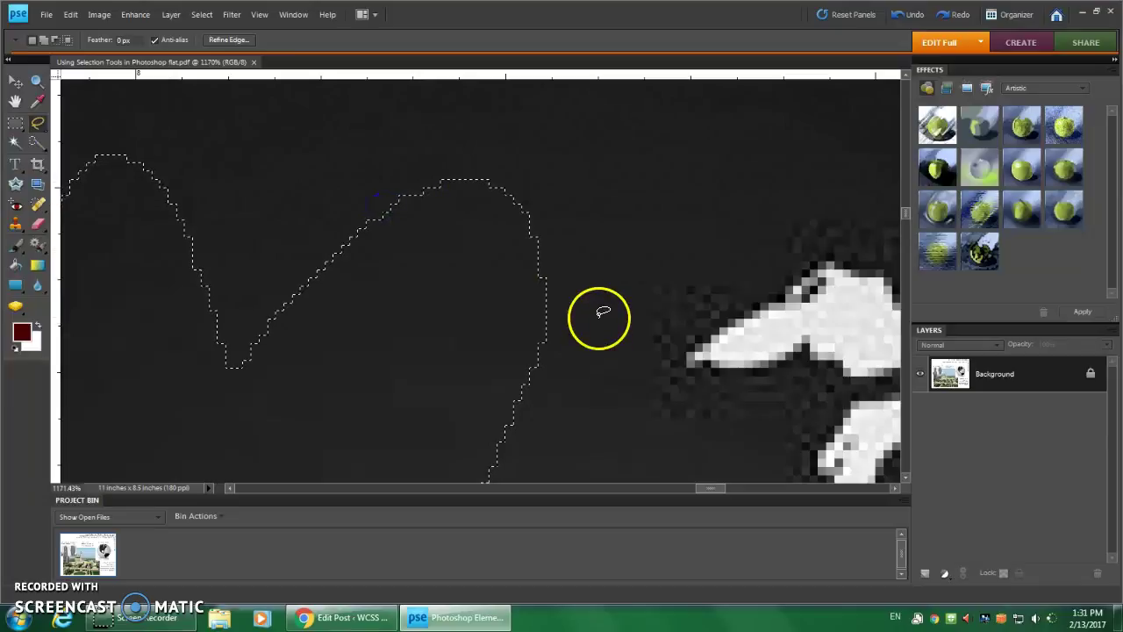
{"action": "mouse_move", "coordinate": [566, 220]}
{"action": "left_mouse_down"}
{"action": "mouse_move", "coordinate": [511, 325]}
{"action": "mouse_move", "coordinate": [565, 276]}
{"action": "left_mouse_up"}
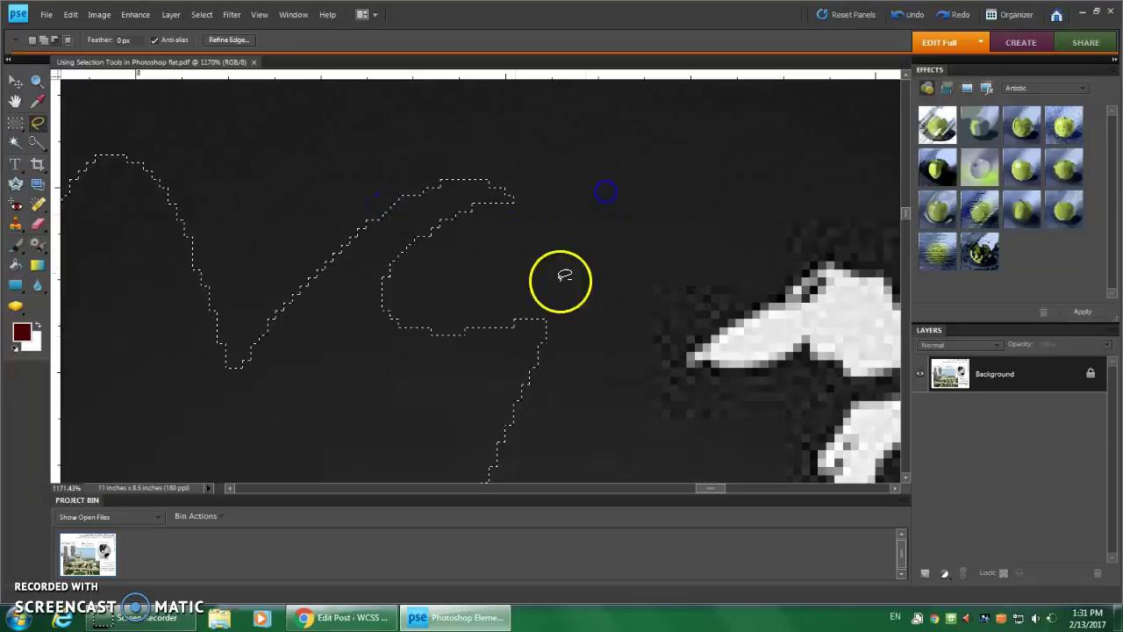
- Add a rounded bulge to the heart selection's left edge and delete the selected pixels
{"action": "left_click_drag", "start_coordinate": [333, 378], "coordinate": [664, 133]}
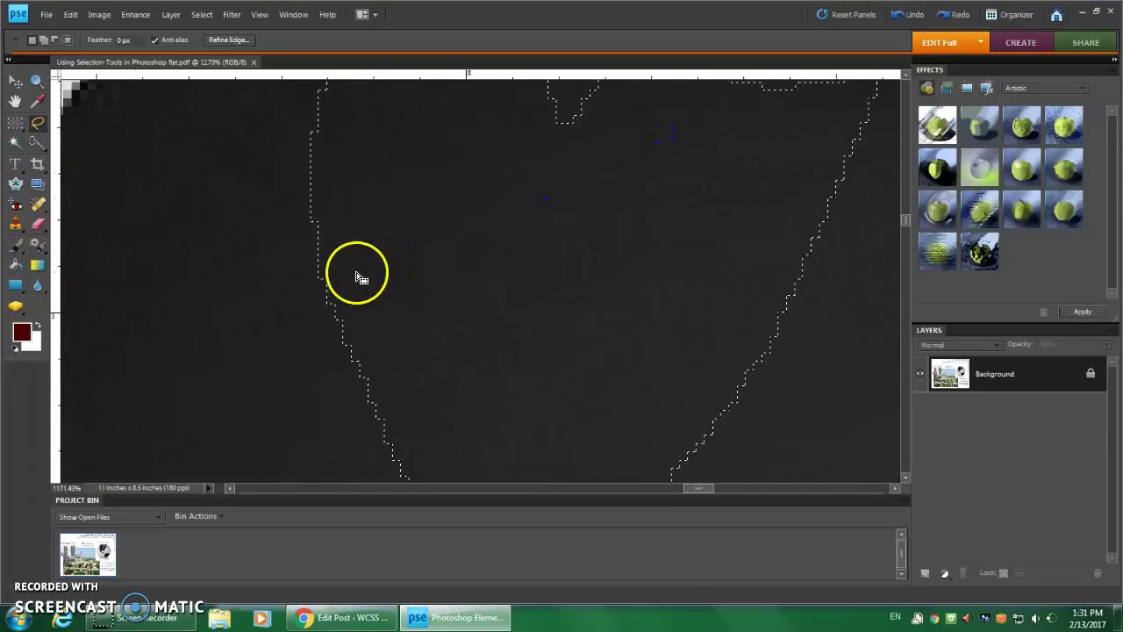
{"action": "mouse_move", "coordinate": [334, 255]}
{"action": "left_mouse_down"}
{"action": "mouse_move", "coordinate": [319, 222]}
{"action": "mouse_move", "coordinate": [179, 274]}
{"action": "mouse_move", "coordinate": [295, 378]}
{"action": "mouse_move", "coordinate": [343, 235]}
{"action": "left_mouse_up"}
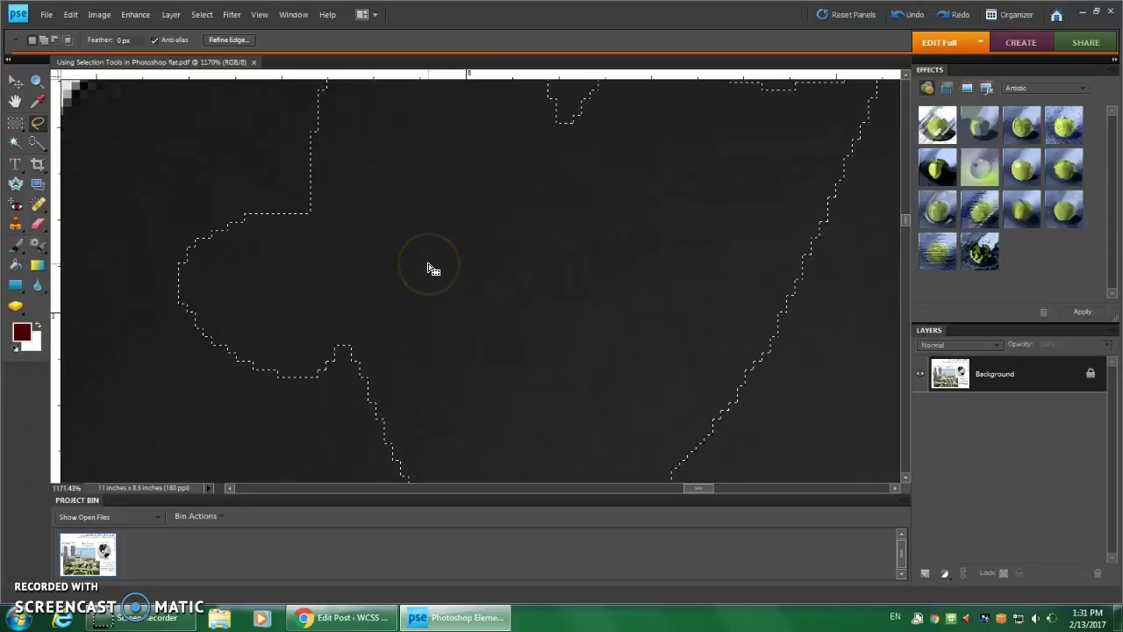
{"action": "key", "text": "Delete"}
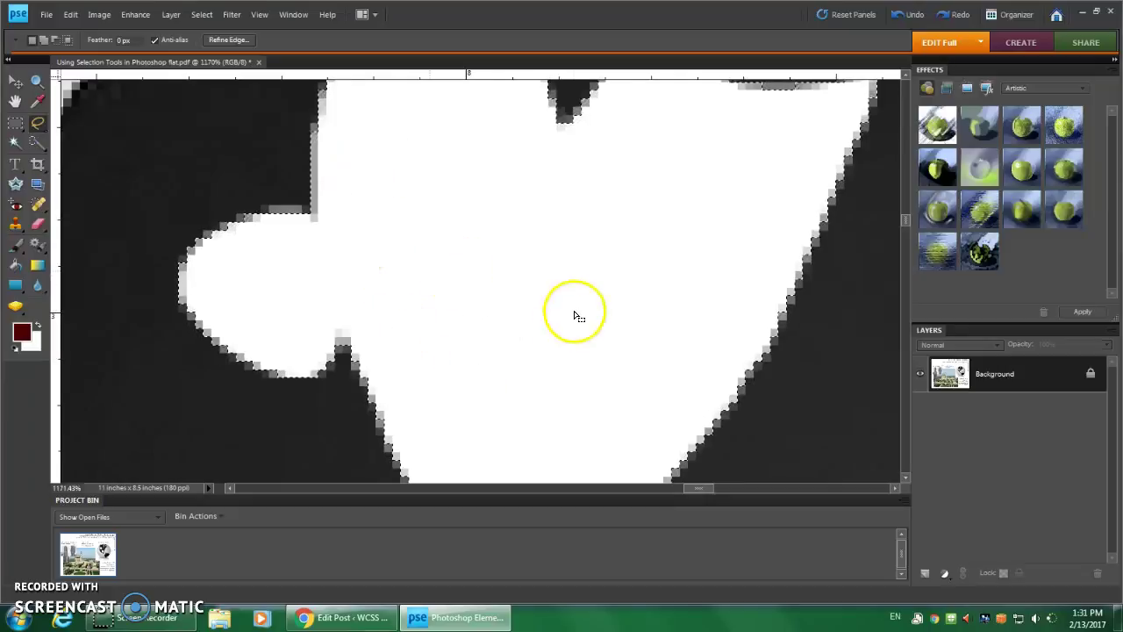
{"action": "key", "text": "ctrl+0"}
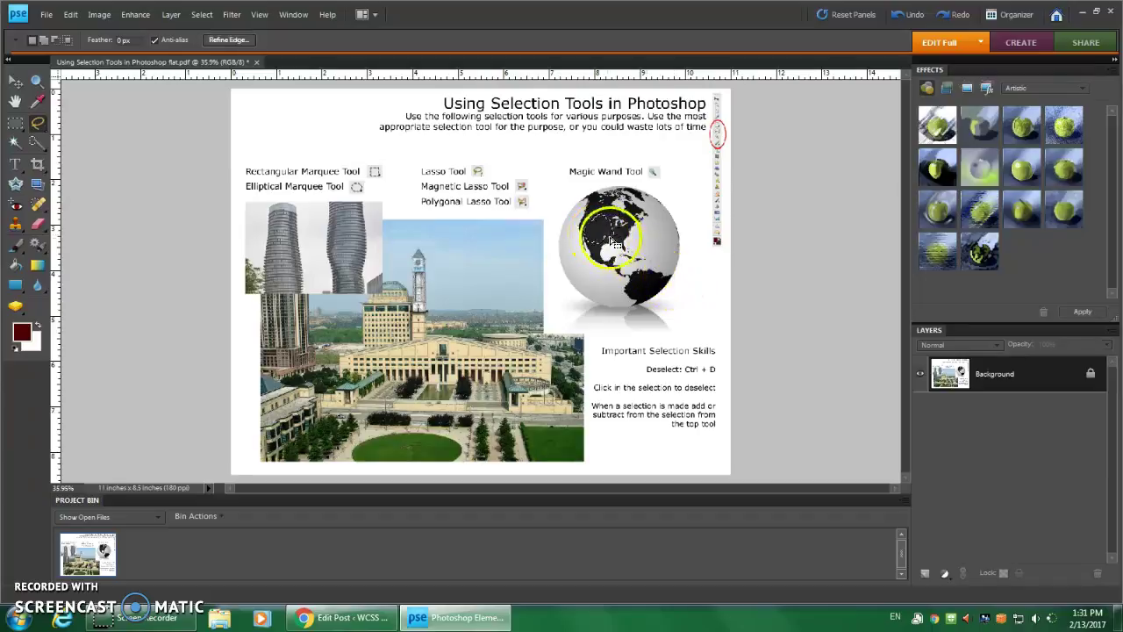
- Try deleting a new heart-shaped lasso selection on North America with an 8 px feather, and undo the deletion
{"action": "left_click_drag", "start_coordinate": [91, 44], "coordinate": [98, 42]}
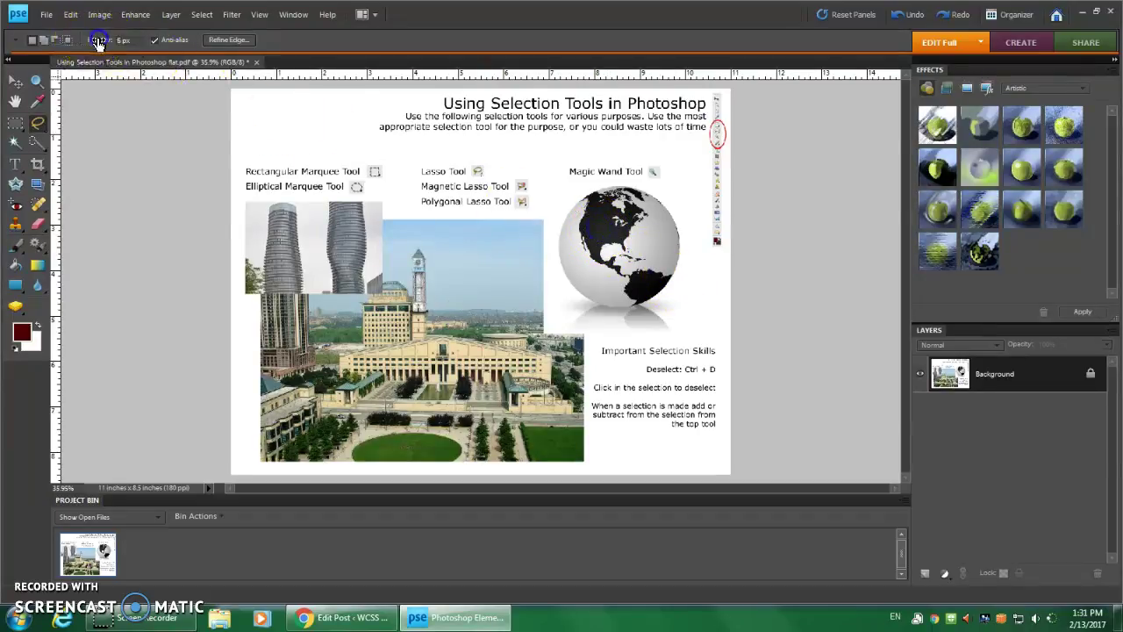
{"action": "scroll", "coordinate": [657, 281], "scroll_direction": "up", "scroll_amount": 5}
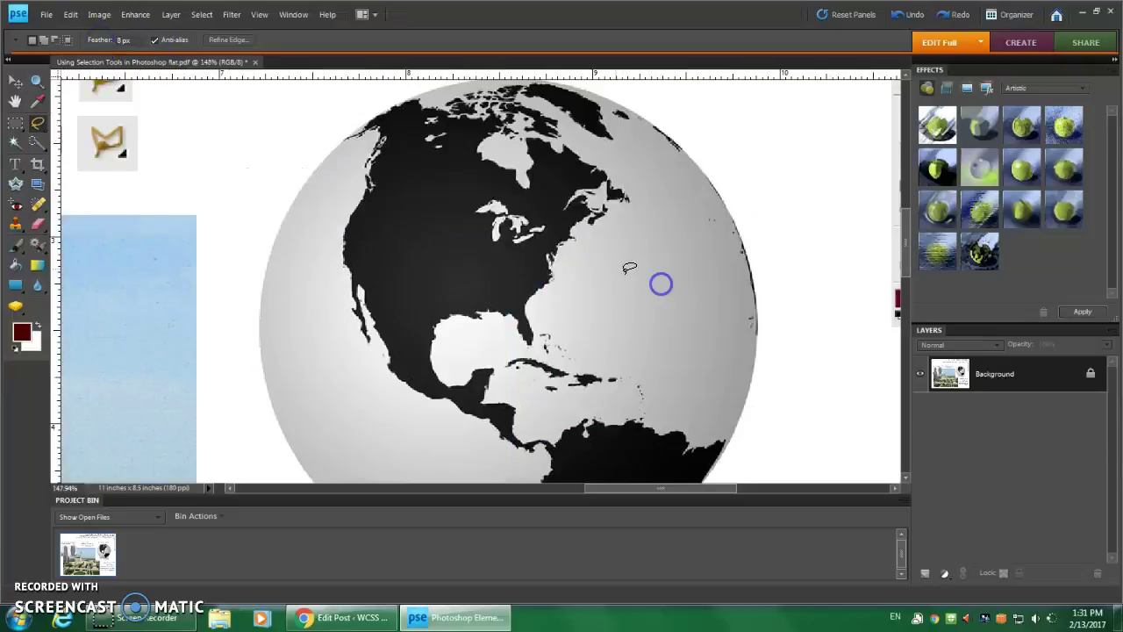
{"action": "mouse_move", "coordinate": [405, 282]}
{"action": "left_mouse_down"}
{"action": "mouse_move", "coordinate": [387, 193]}
{"action": "mouse_move", "coordinate": [404, 179]}
{"action": "mouse_move", "coordinate": [437, 185]}
{"action": "mouse_move", "coordinate": [404, 290]}
{"action": "left_mouse_up"}
{"action": "key", "text": "Delete"}
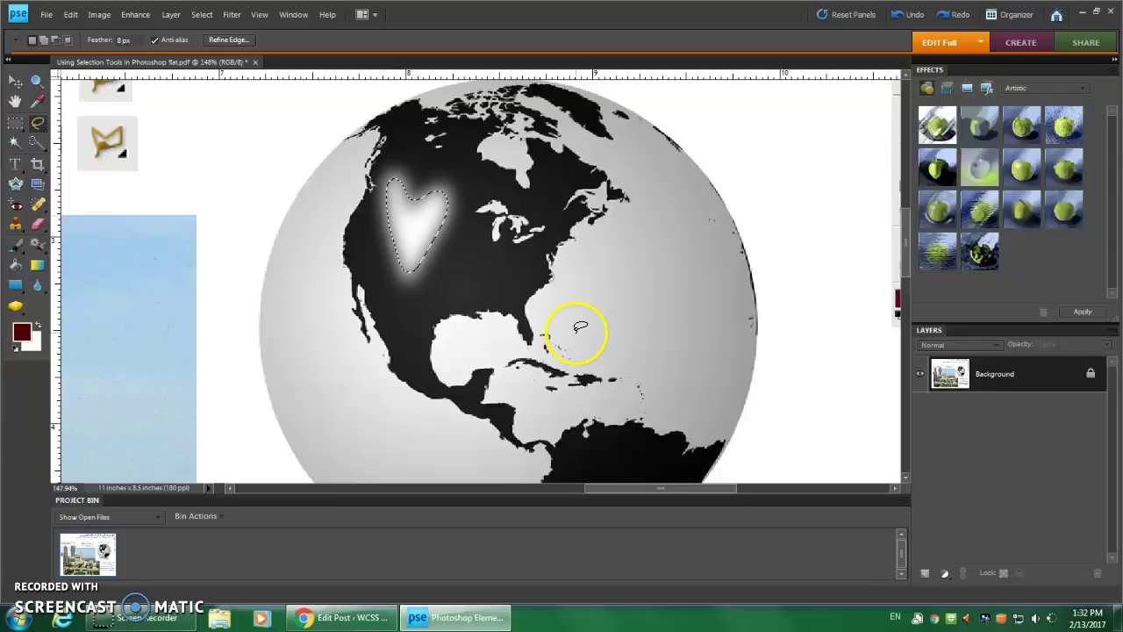
{"action": "left_click", "coordinate": [423, 227]}
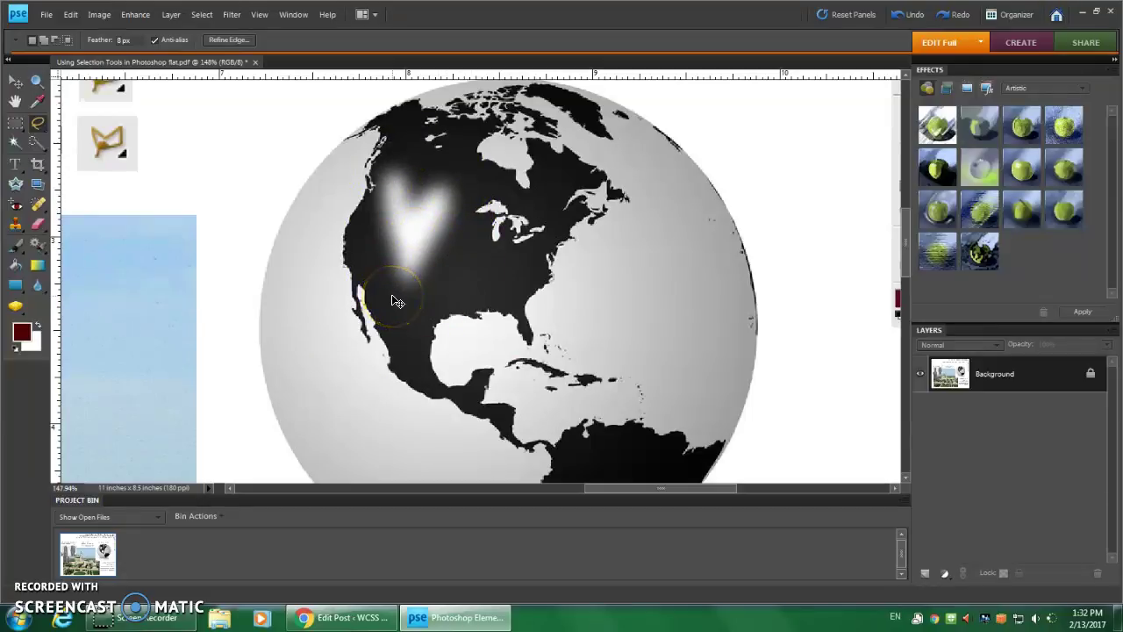
{"action": "key", "text": "ctrl+z"}
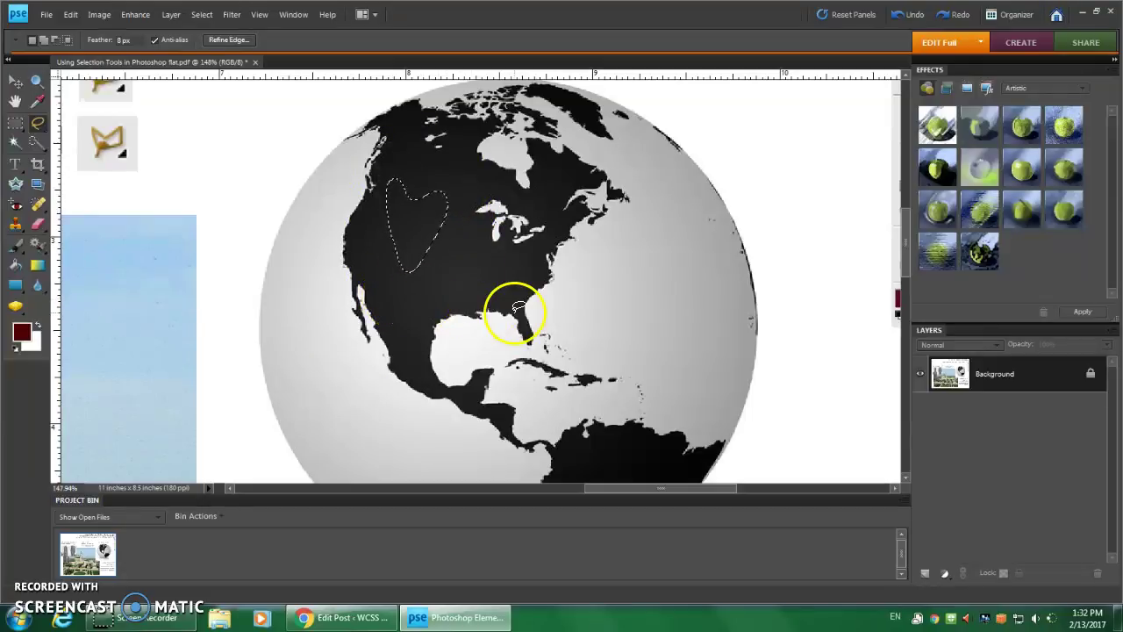
- Outline the oval green lawn at the bottom of the city photo with a freehand Lasso selection
{"action": "left_click_drag", "start_coordinate": [514, 314], "coordinate": [550, 289]}
{"action": "left_click_drag", "start_coordinate": [113, 415], "coordinate": [416, 177]}
{"action": "left_click_drag", "start_coordinate": [164, 411], "coordinate": [589, 100]}
{"action": "mouse_move", "coordinate": [384, 444]}
{"action": "left_mouse_down"}
{"action": "mouse_move", "coordinate": [522, 150]}
{"action": "mouse_move", "coordinate": [452, 293]}
{"action": "left_mouse_up"}
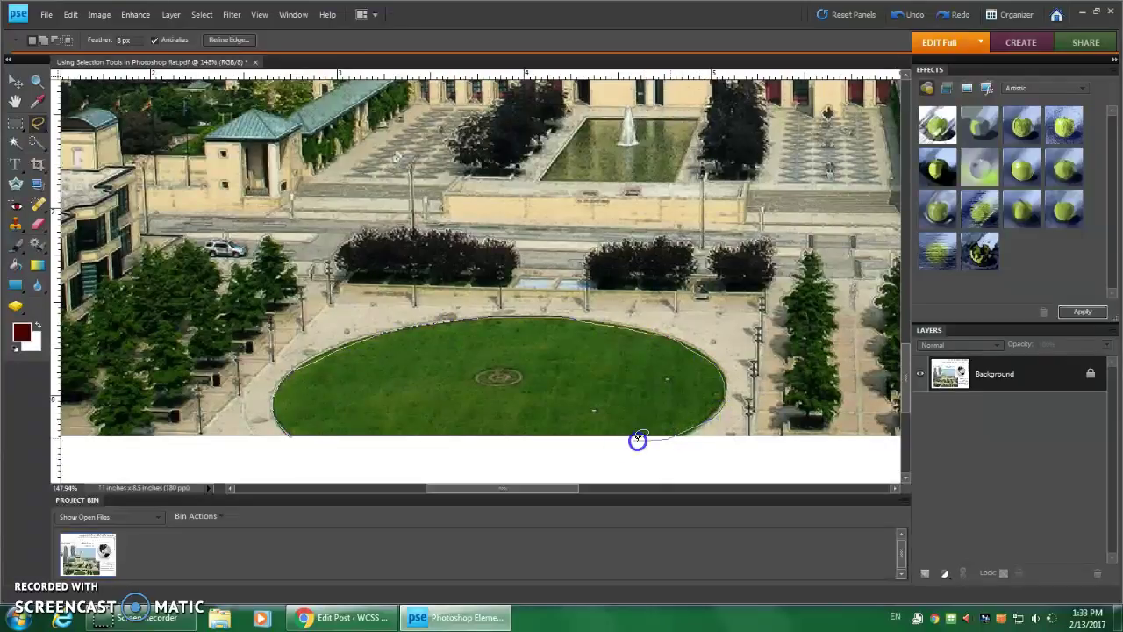
{"action": "left_click_drag", "start_coordinate": [293, 439], "coordinate": [293, 440]}
- Refine the selection along the lawn's upper-left edge by adding the missed strip and subtracting the excess pavement
{"action": "left_click_drag", "start_coordinate": [267, 334], "coordinate": [403, 421]}
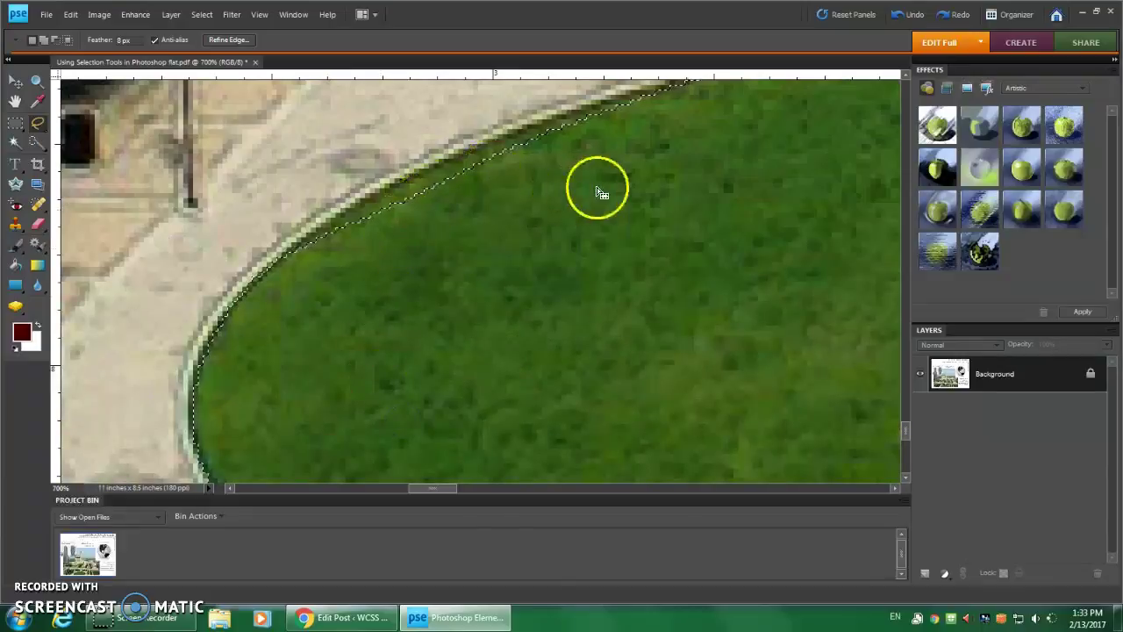
{"action": "left_click_drag", "start_coordinate": [599, 189], "coordinate": [579, 318]}
{"action": "left_click_drag", "start_coordinate": [284, 376], "coordinate": [286, 374]}
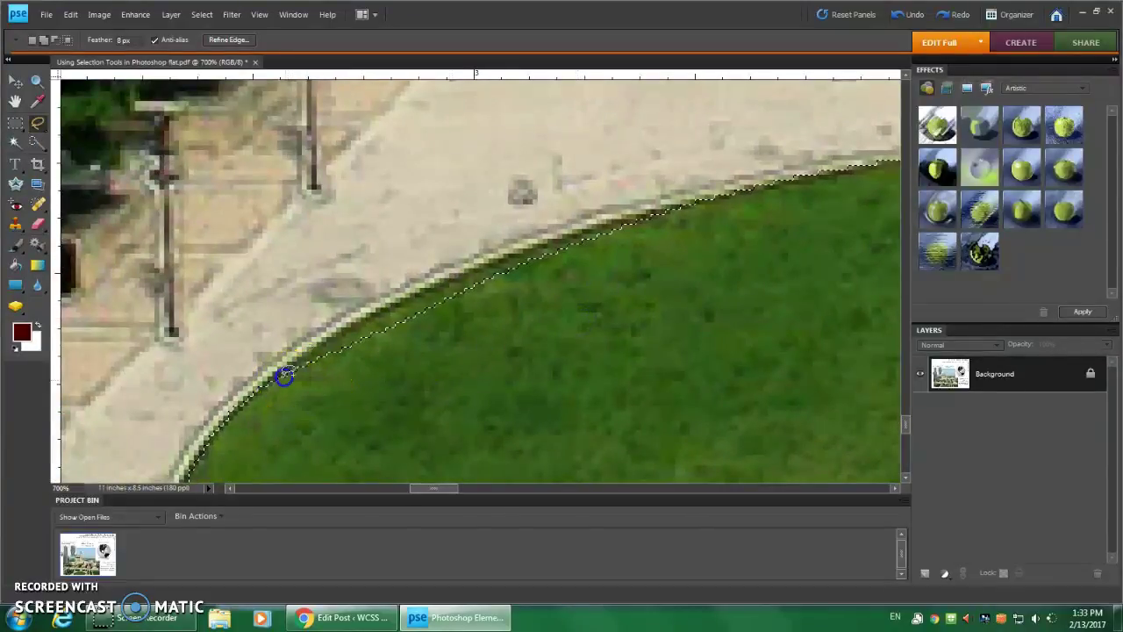
{"action": "mouse_move", "coordinate": [774, 199]}
{"action": "left_mouse_down"}
{"action": "mouse_move", "coordinate": [281, 395]}
{"action": "mouse_move", "coordinate": [369, 379]}
{"action": "left_mouse_up"}
{"action": "mouse_move", "coordinate": [614, 185]}
{"action": "left_mouse_down"}
{"action": "mouse_move", "coordinate": [772, 158]}
{"action": "mouse_move", "coordinate": [700, 194]}
{"action": "left_mouse_up"}
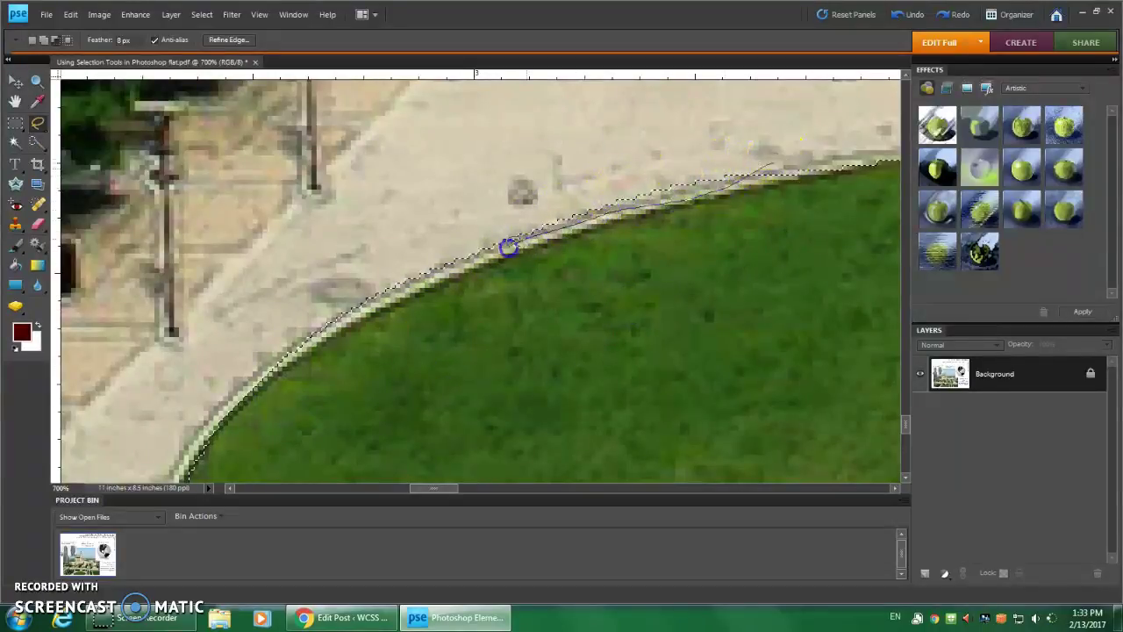
{"action": "mouse_move", "coordinate": [290, 358]}
{"action": "left_mouse_down"}
{"action": "mouse_move", "coordinate": [546, 115]}
{"action": "mouse_move", "coordinate": [768, 99]}
{"action": "mouse_move", "coordinate": [780, 155]}
{"action": "left_mouse_up"}
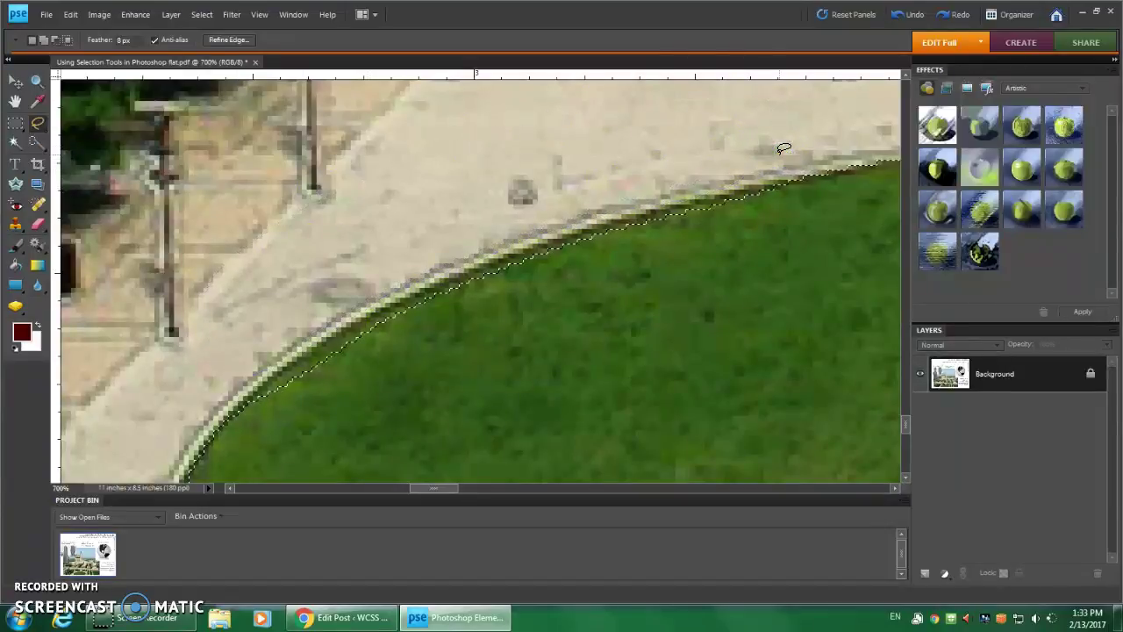
- Set the Lasso feather to 0 px, retrace the lawn's upper-left edge to extend the selection, and deselect
{"action": "left_click", "coordinate": [106, 46]}
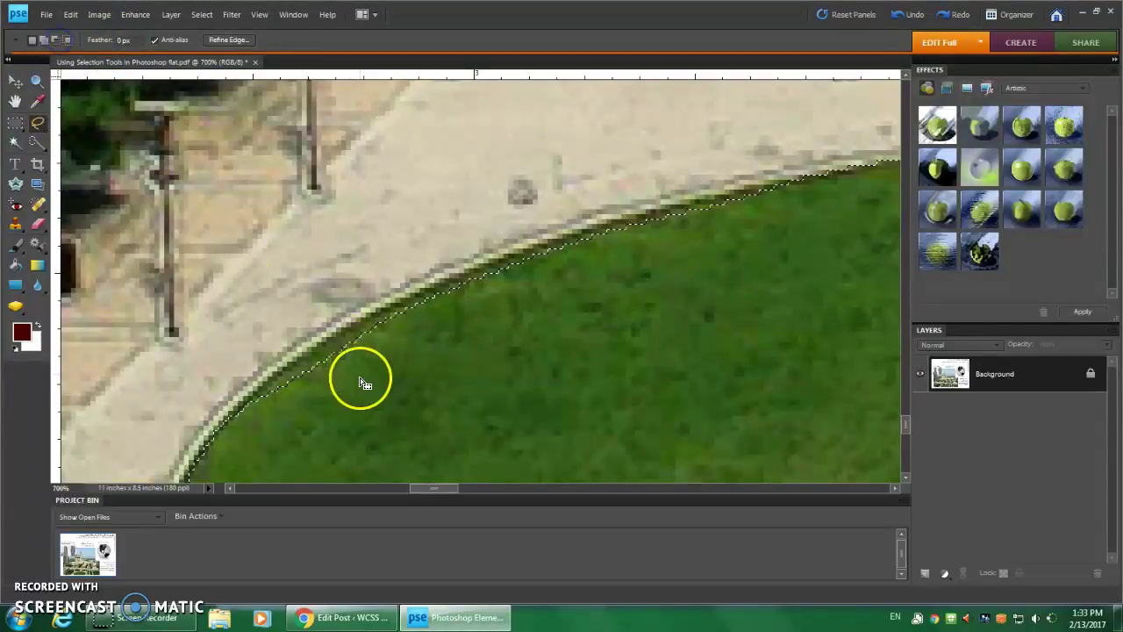
{"action": "left_click", "coordinate": [248, 397]}
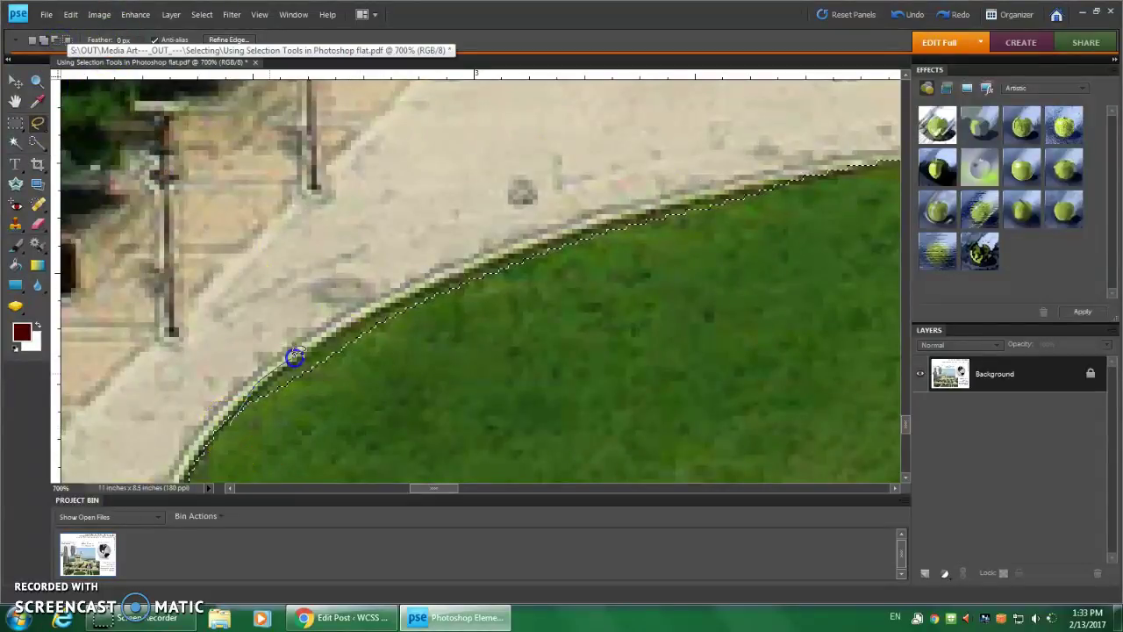
{"action": "mouse_move", "coordinate": [751, 206]}
{"action": "left_mouse_down"}
{"action": "mouse_move", "coordinate": [525, 390]}
{"action": "mouse_move", "coordinate": [289, 451]}
{"action": "left_mouse_up"}
{"action": "left_click", "coordinate": [518, 277]}
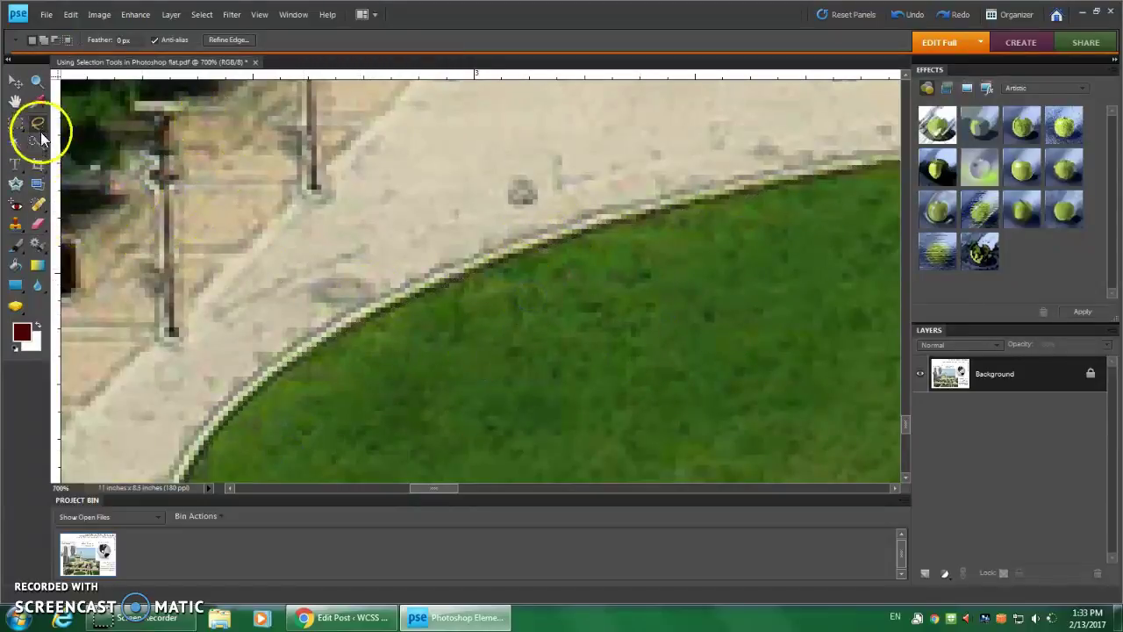
- Select the whole oval lawn by tracing its edge with the Magnetic Lasso Tool
{"action": "left_click_drag", "start_coordinate": [40, 128], "coordinate": [76, 140]}
{"action": "key", "text": "ctrl+minus"}
{"action": "key", "text": "ctrl+minus"}
{"action": "key", "text": "ctrl+minus"}
{"action": "key", "text": "ctrl+minus"}
{"action": "key", "text": "ctrl+minus"}
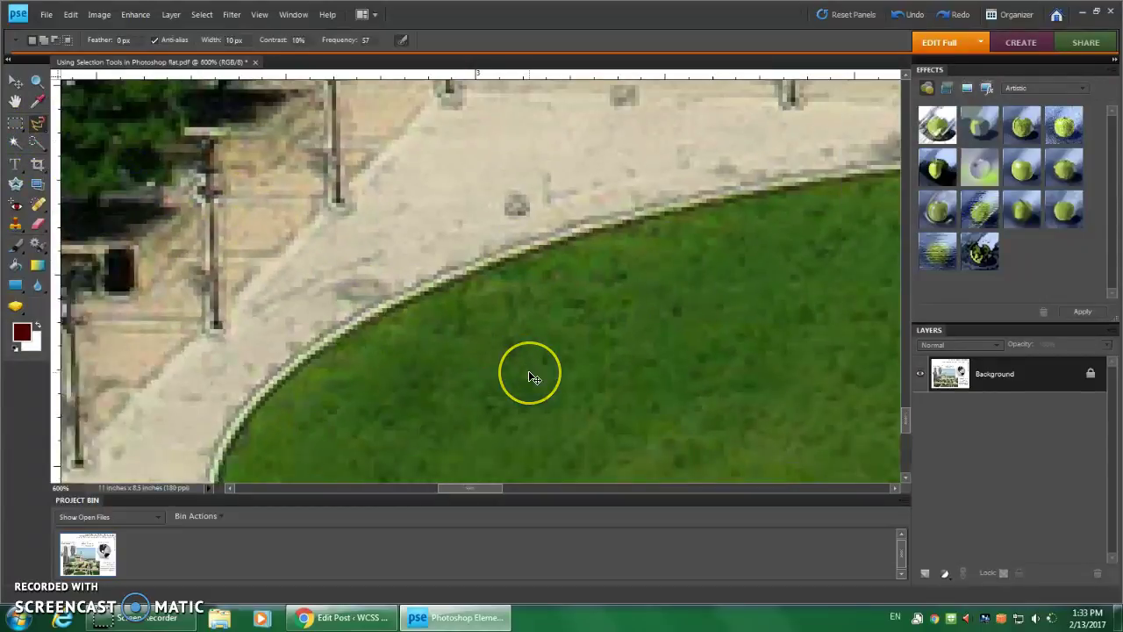
{"action": "key", "text": "space"}
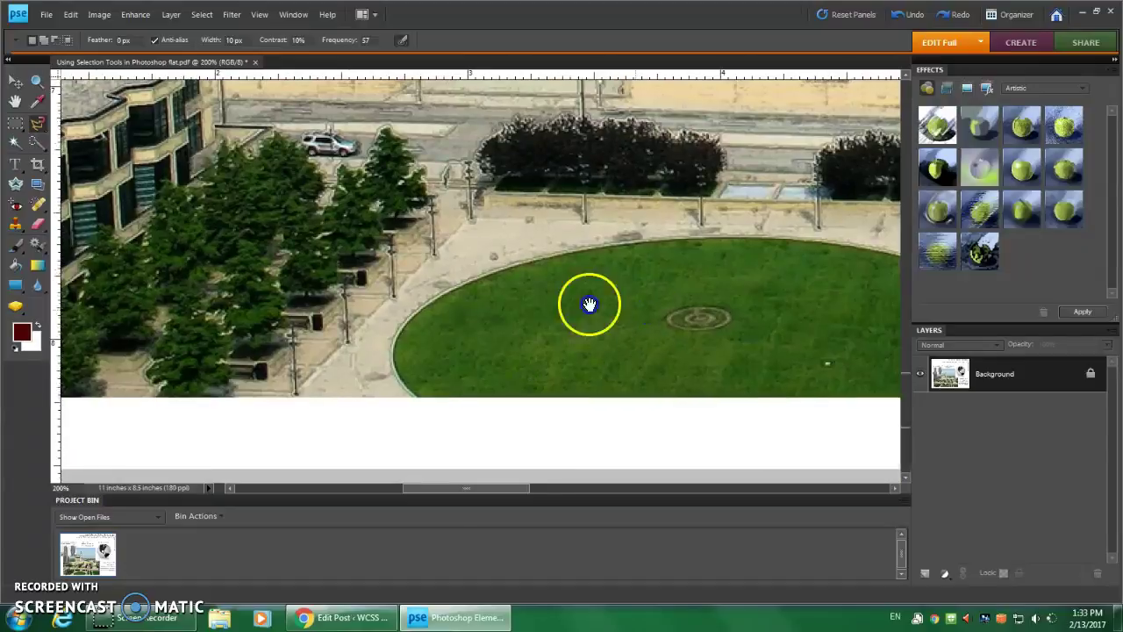
{"action": "left_click_drag", "start_coordinate": [589, 304], "coordinate": [394, 325]}
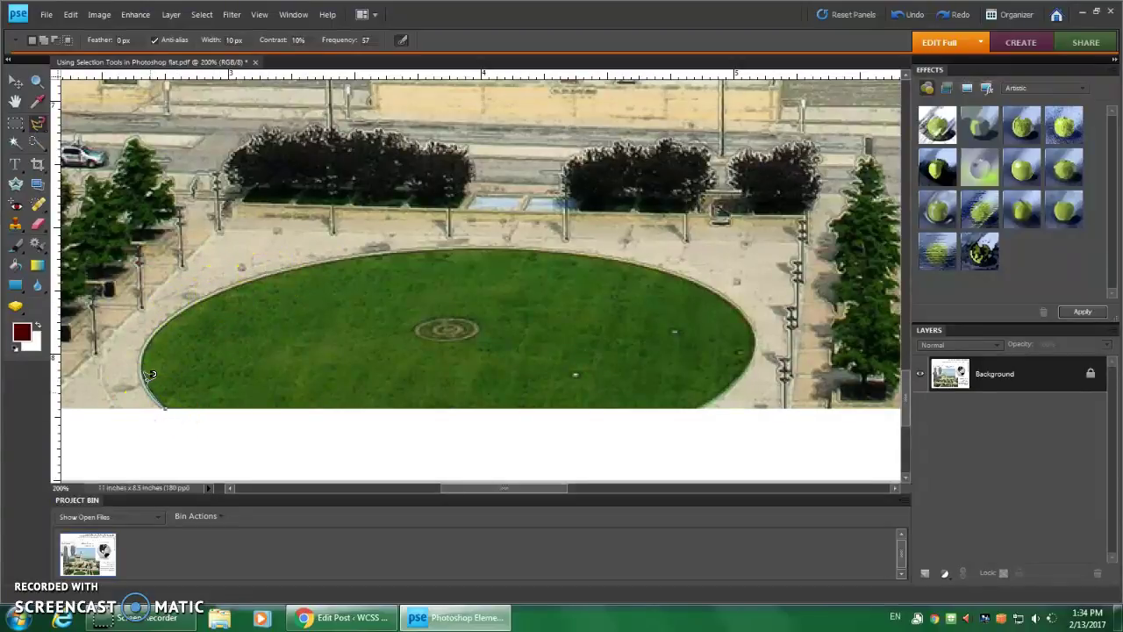
{"action": "mouse_move", "coordinate": [154, 329]}
{"action": "left_mouse_down"}
{"action": "mouse_move", "coordinate": [242, 271]}
{"action": "mouse_move", "coordinate": [343, 248]}
{"action": "mouse_move", "coordinate": [347, 258]}
{"action": "mouse_move", "coordinate": [568, 249]}
{"action": "mouse_move", "coordinate": [691, 275]}
{"action": "mouse_move", "coordinate": [717, 289]}
{"action": "left_mouse_up"}
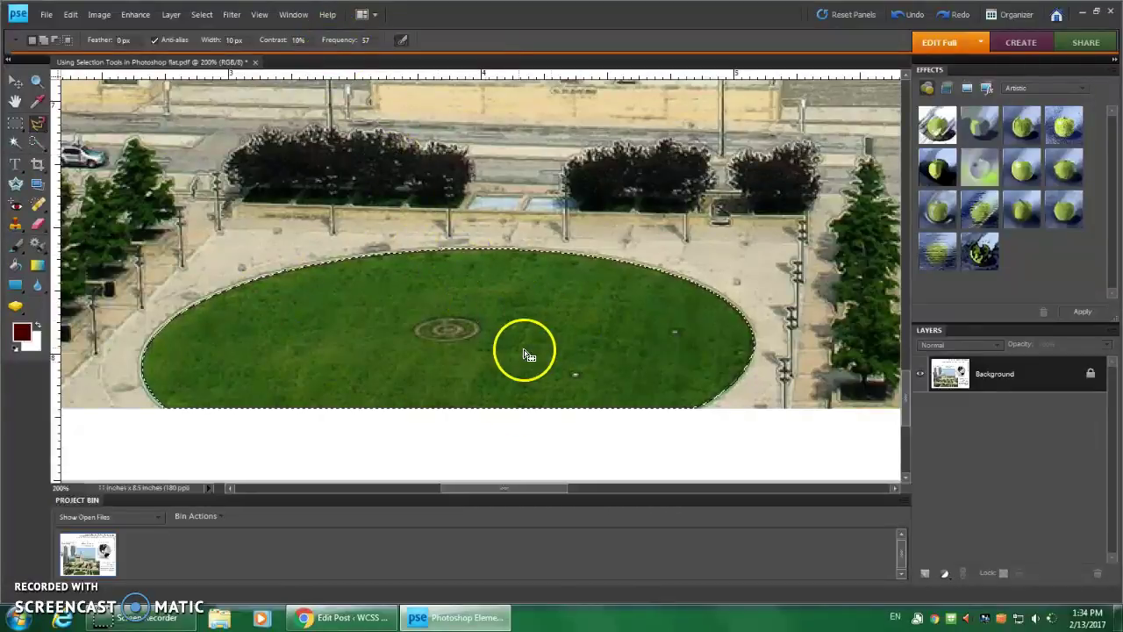
- Recolour the selected oval lawn using Hue/Saturation with hue -42, saturation -5 and lightness +8, and deselect it
{"action": "left_click", "coordinate": [136, 14]}
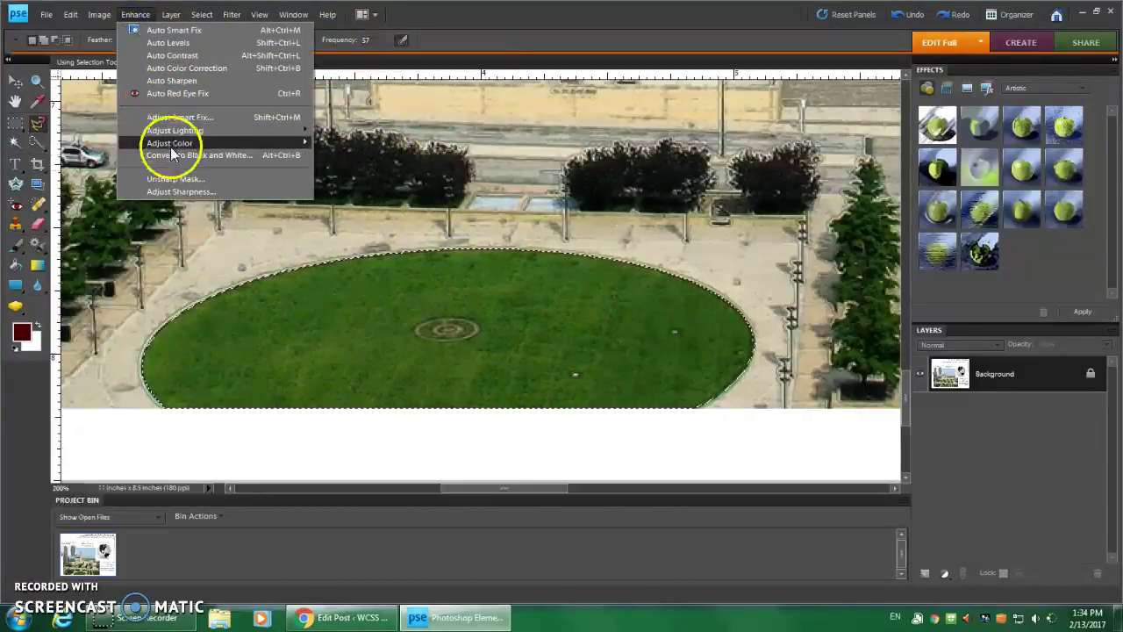
{"action": "mouse_move", "coordinate": [173, 155]}
{"action": "left_click", "coordinate": [368, 155]}
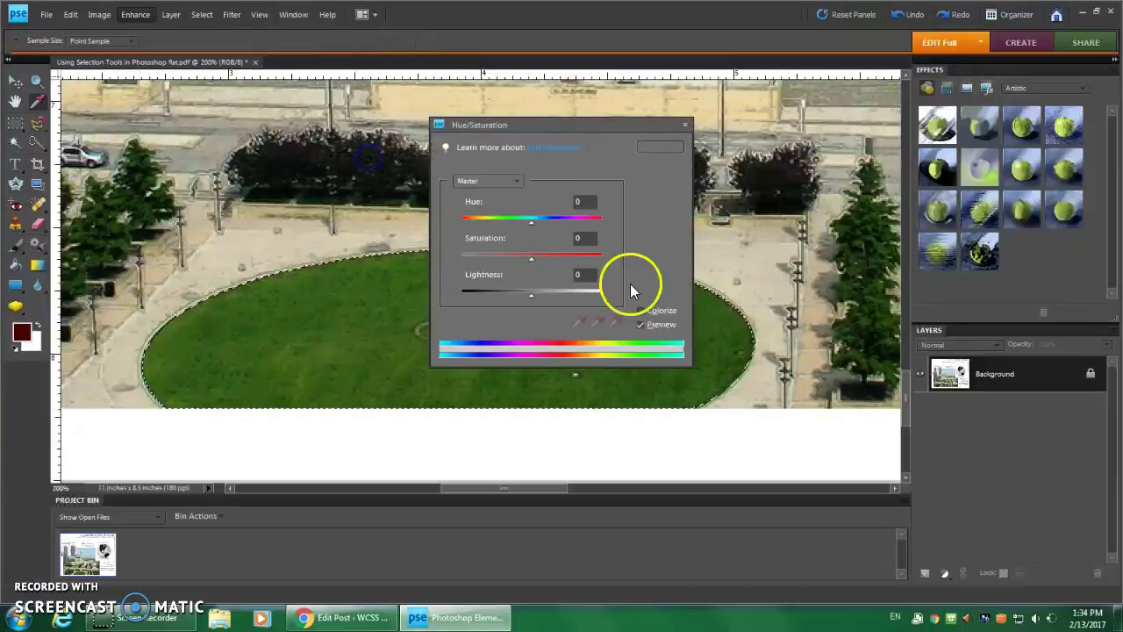
{"action": "left_click_drag", "start_coordinate": [540, 124], "coordinate": [729, 121]}
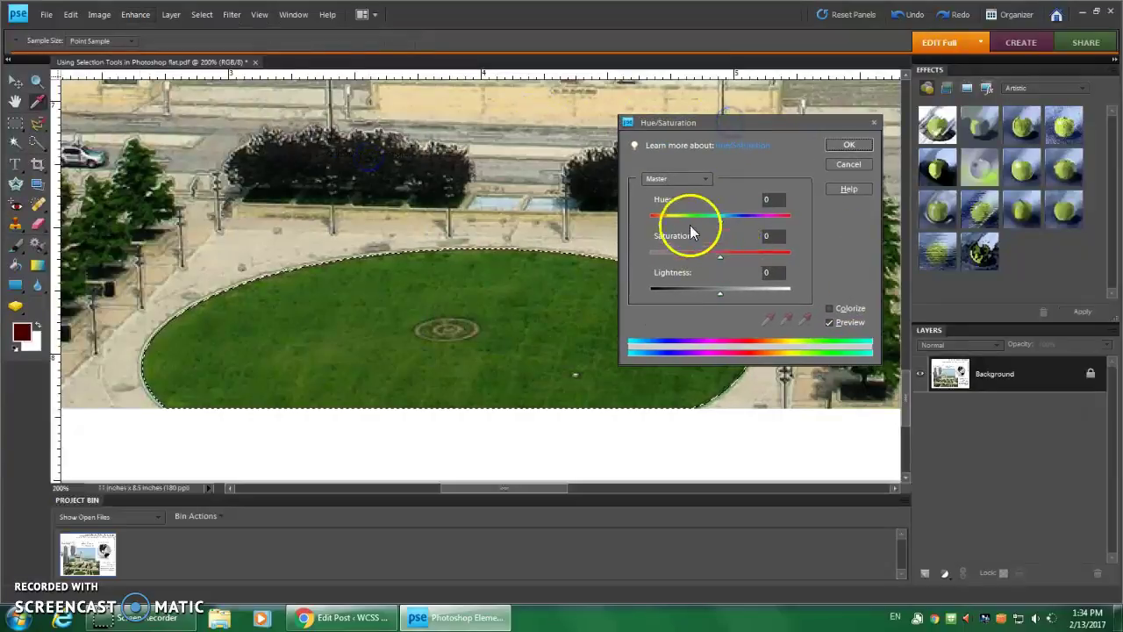
{"action": "left_click_drag", "start_coordinate": [717, 220], "coordinate": [691, 220]}
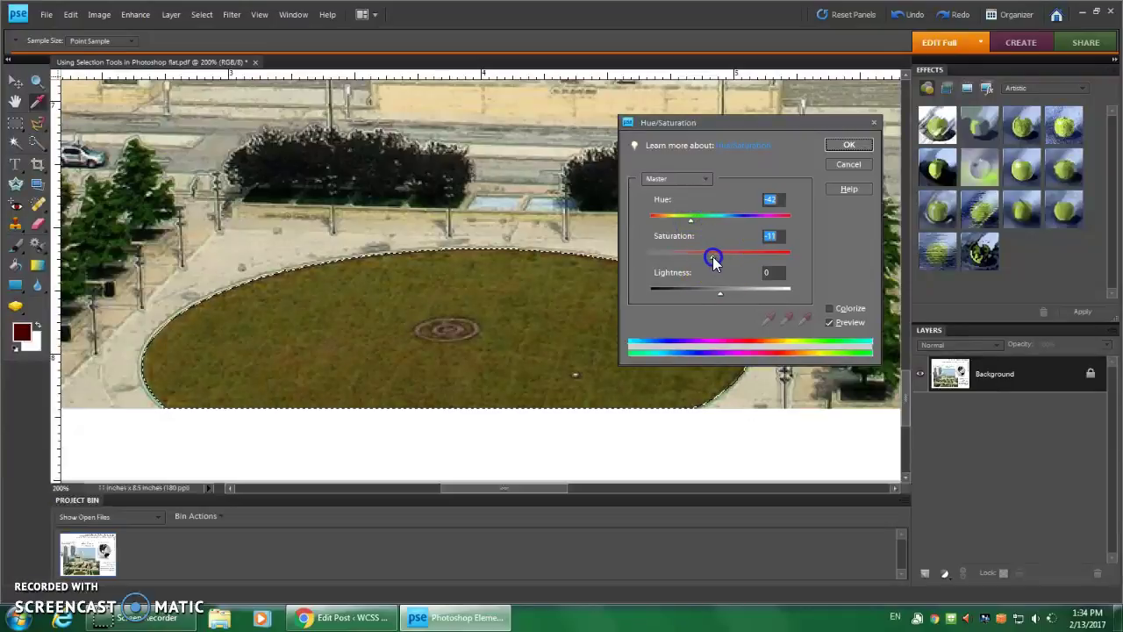
{"action": "left_click_drag", "start_coordinate": [717, 255], "coordinate": [719, 255]}
{"action": "left_click_drag", "start_coordinate": [720, 293], "coordinate": [726, 292]}
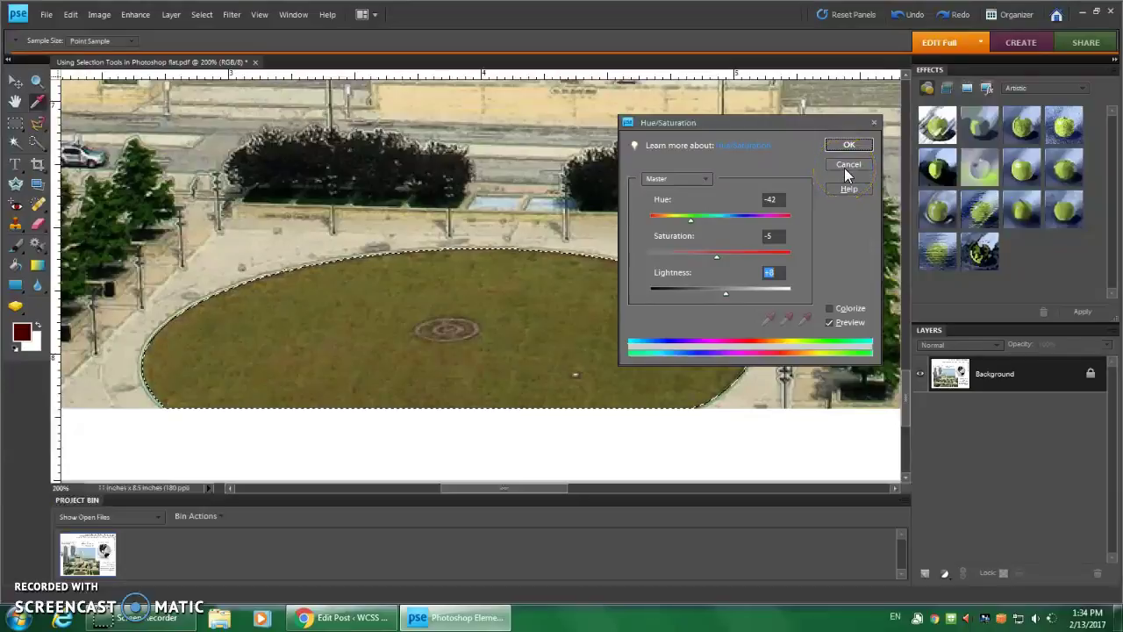
{"action": "left_click", "coordinate": [839, 144]}
{"action": "left_click", "coordinate": [761, 336]}
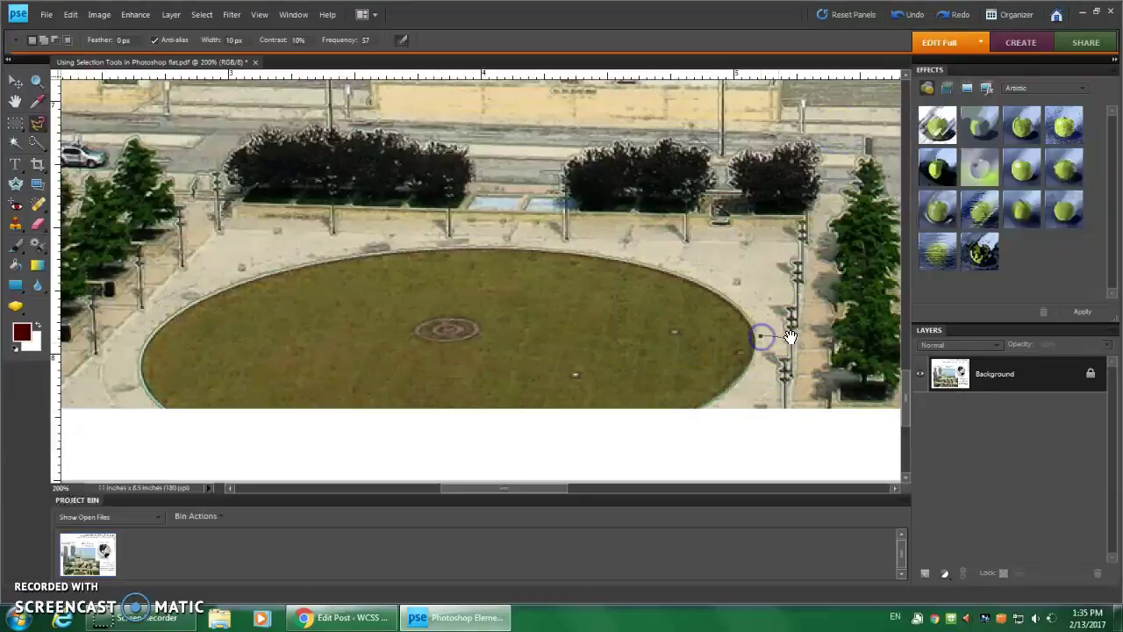
{"action": "double_click", "coordinate": [773, 337]}
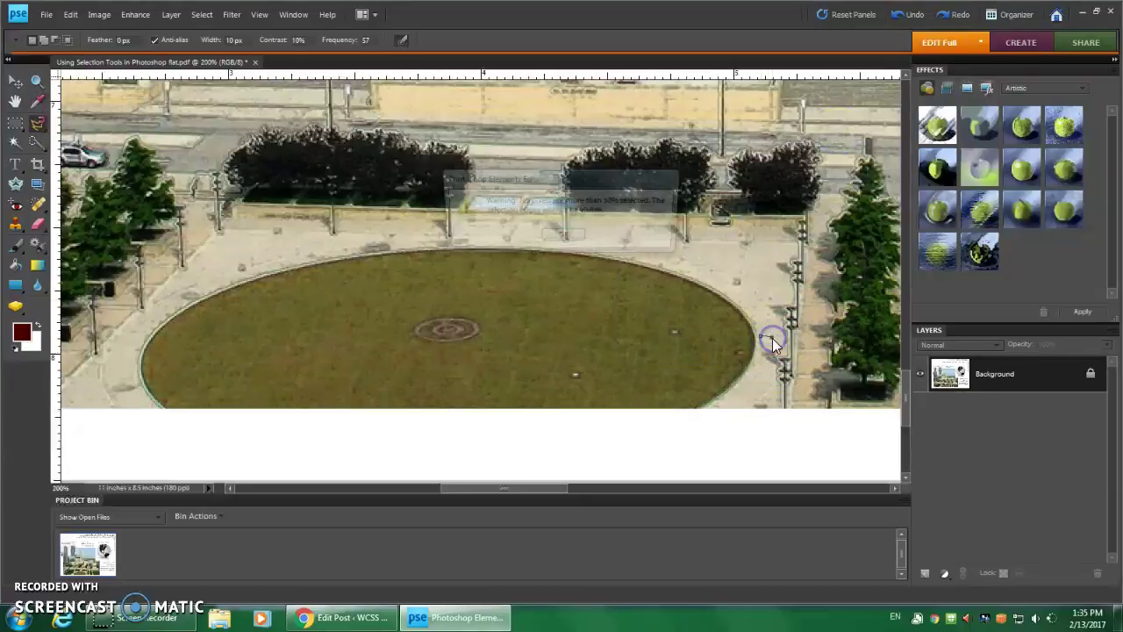
{"action": "left_click", "coordinate": [564, 239]}
- Outline the lowest tree in the row just right of the oval lawn with a freehand Lasso selection
{"action": "left_click_drag", "start_coordinate": [842, 339], "coordinate": [512, 319]}
{"action": "left_click_drag", "start_coordinate": [474, 263], "coordinate": [606, 386]}
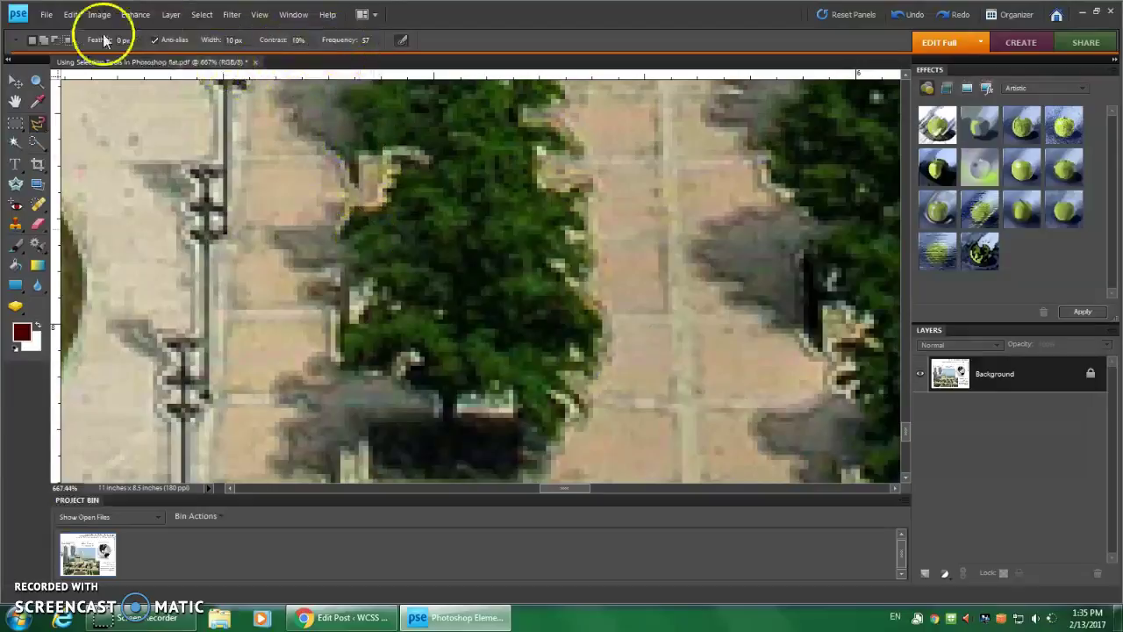
{"action": "left_click", "coordinate": [35, 119]}
{"action": "left_click", "coordinate": [94, 125]}
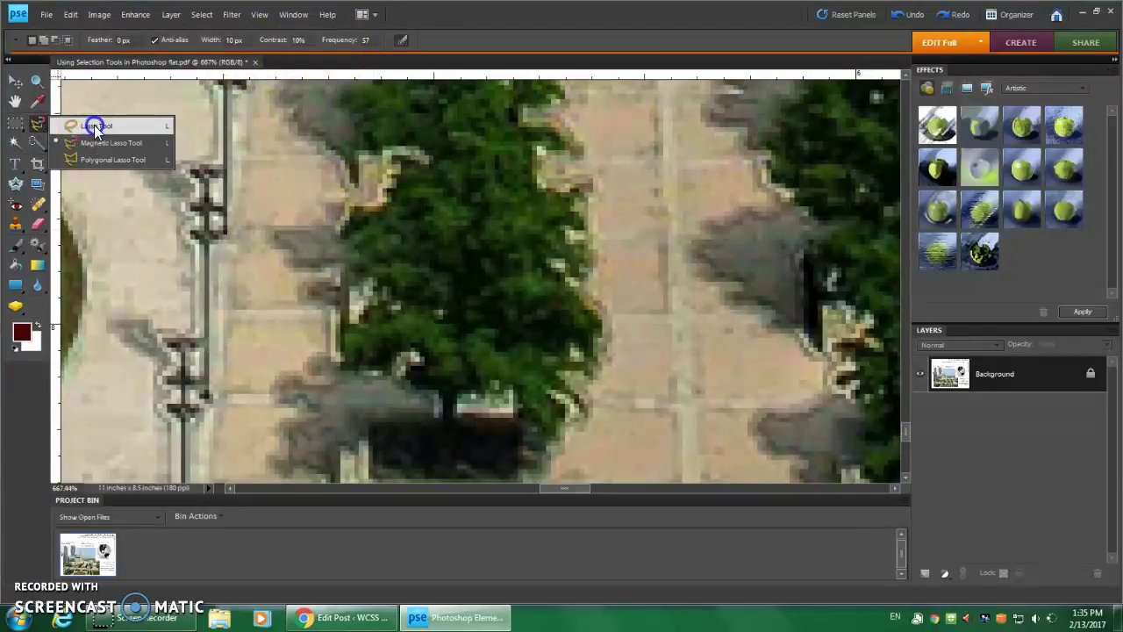
{"action": "left_click_drag", "start_coordinate": [435, 163], "coordinate": [406, 155]}
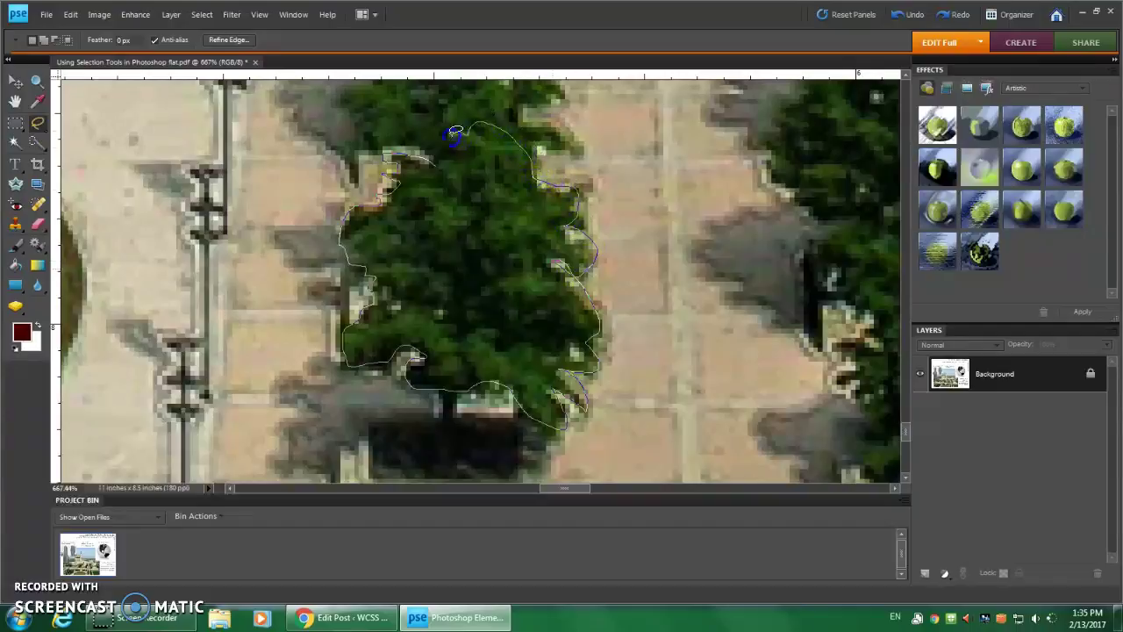
{"action": "left_click", "coordinate": [441, 160]}
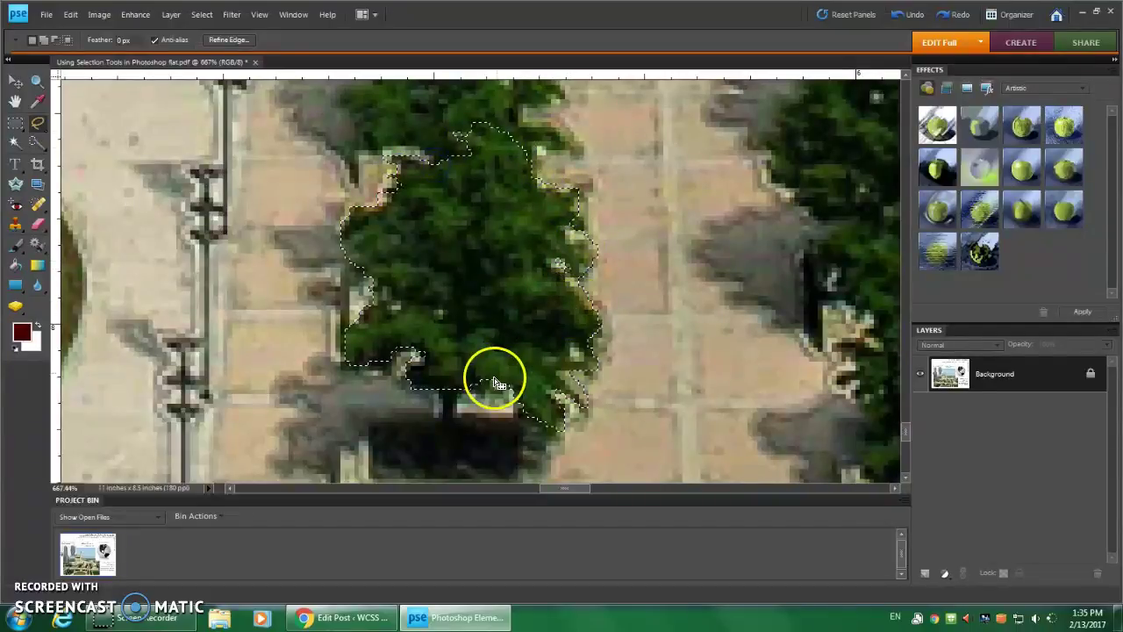
- Try cutting the selected tree, pasting it as a new layer and moving it aside, and undo these changes
{"action": "key", "text": "Delete"}
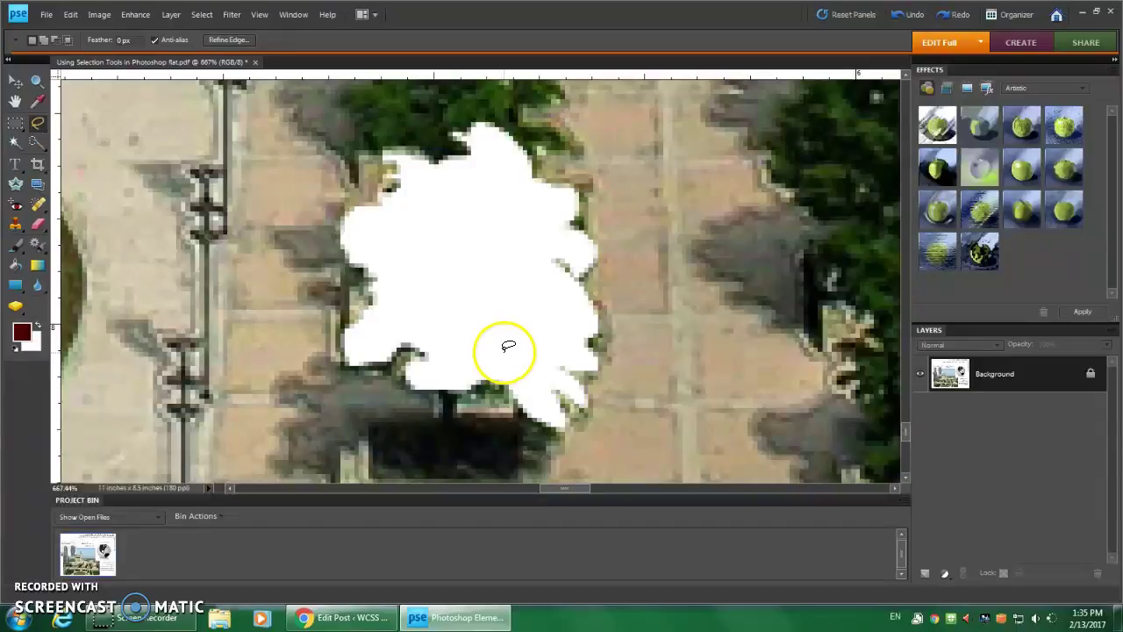
{"action": "key", "text": "ctrl+v"}
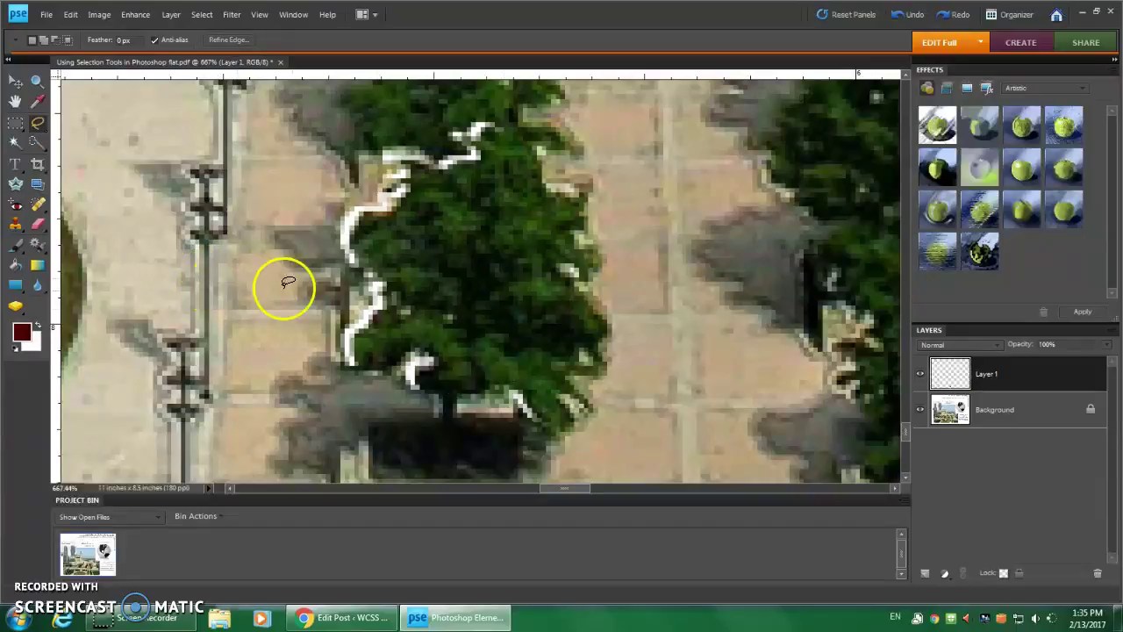
{"action": "left_click", "coordinate": [14, 82]}
{"action": "left_click_drag", "start_coordinate": [509, 276], "coordinate": [235, 219]}
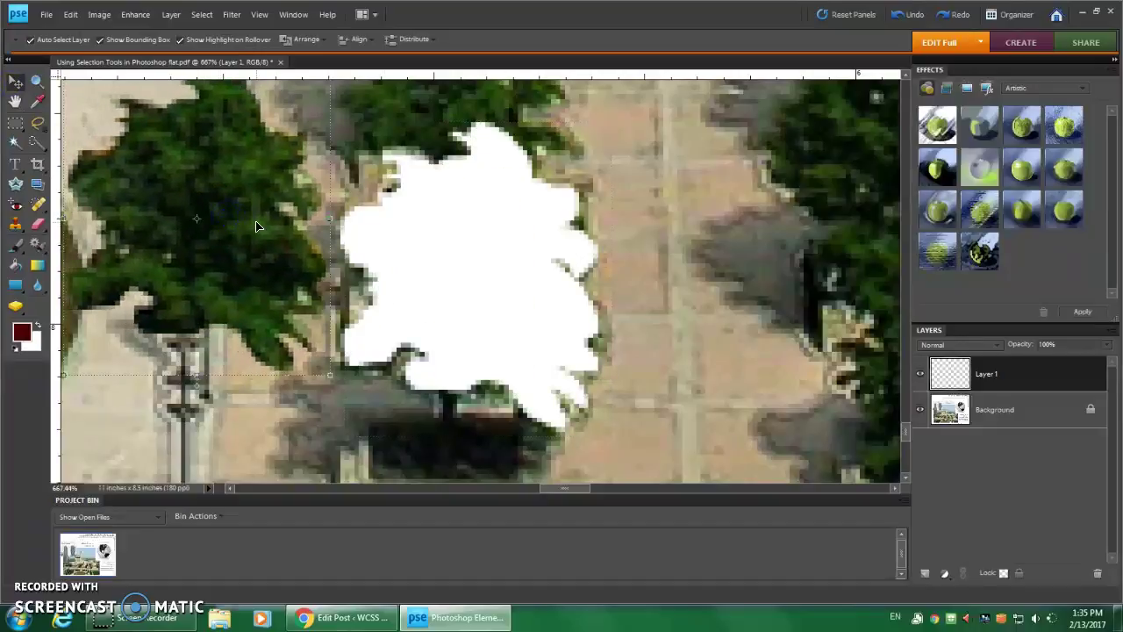
{"action": "key", "text": "ctrl+z"}
{"action": "key", "text": "ctrl+z"}
{"action": "key", "text": "ctrl+z"}
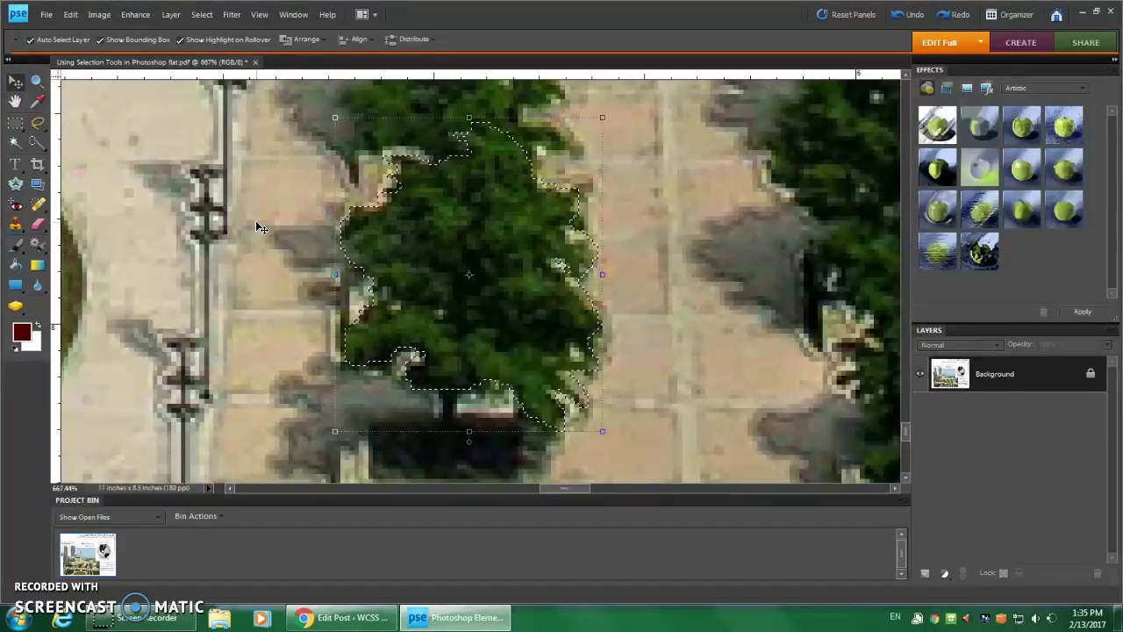
- Deselect, paste the copied tree as a new layer, and move it to the oval lawn's upper-left edge
{"action": "left_click", "coordinate": [283, 231]}
{"action": "left_click", "coordinate": [277, 205]}
{"action": "left_click", "coordinate": [10, 133]}
{"action": "left_click", "coordinate": [37, 123]}
{"action": "left_click", "coordinate": [444, 259]}
{"action": "key", "text": "ctrl+alt+0"}
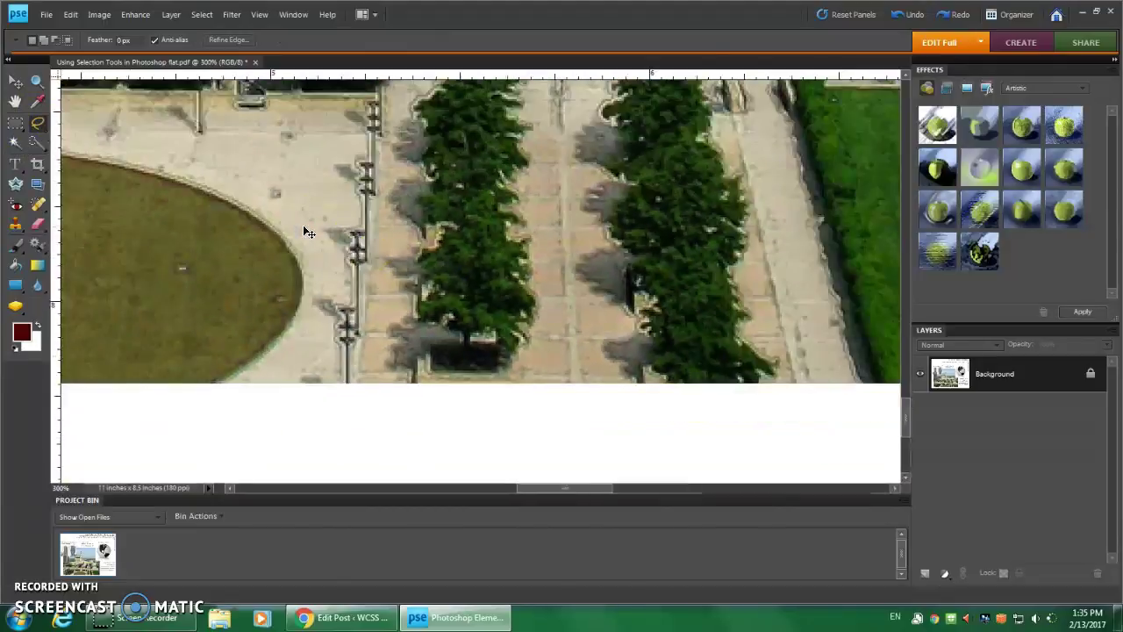
{"action": "key", "text": "ctrl+minus"}
{"action": "key", "text": "ctrl+alt+shift+n"}
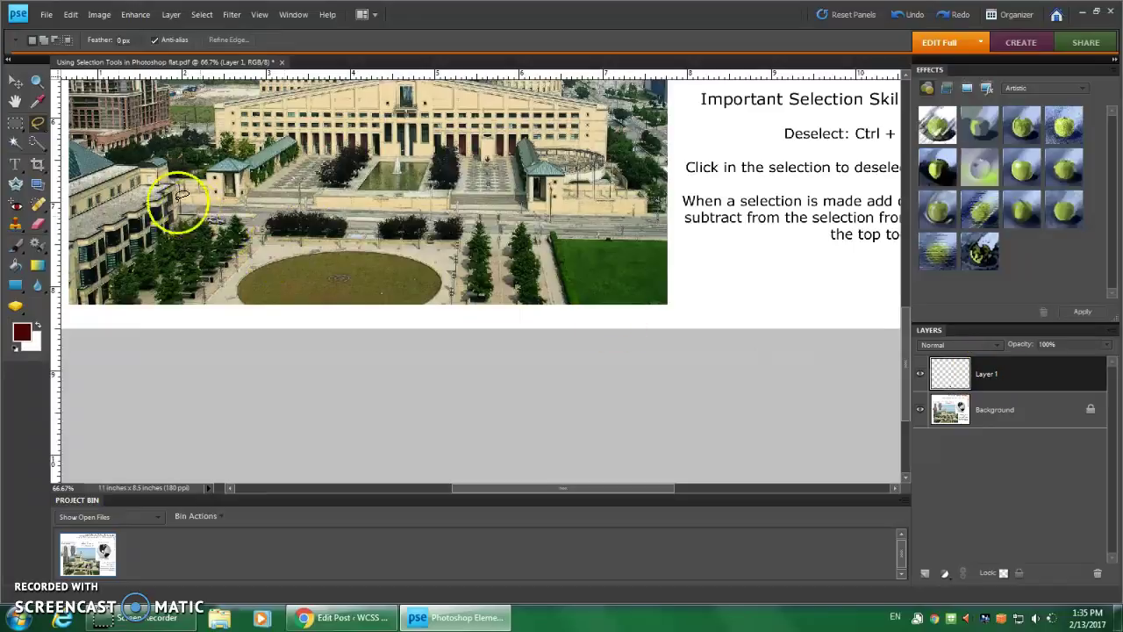
{"action": "left_click", "coordinate": [16, 82]}
{"action": "left_click_drag", "start_coordinate": [477, 276], "coordinate": [318, 238]}
- Duplicate the tree layer repeatedly, placing the copies along the lawn's upper-left edge and among the trees to its left
{"action": "key", "text": "ctrl+j"}
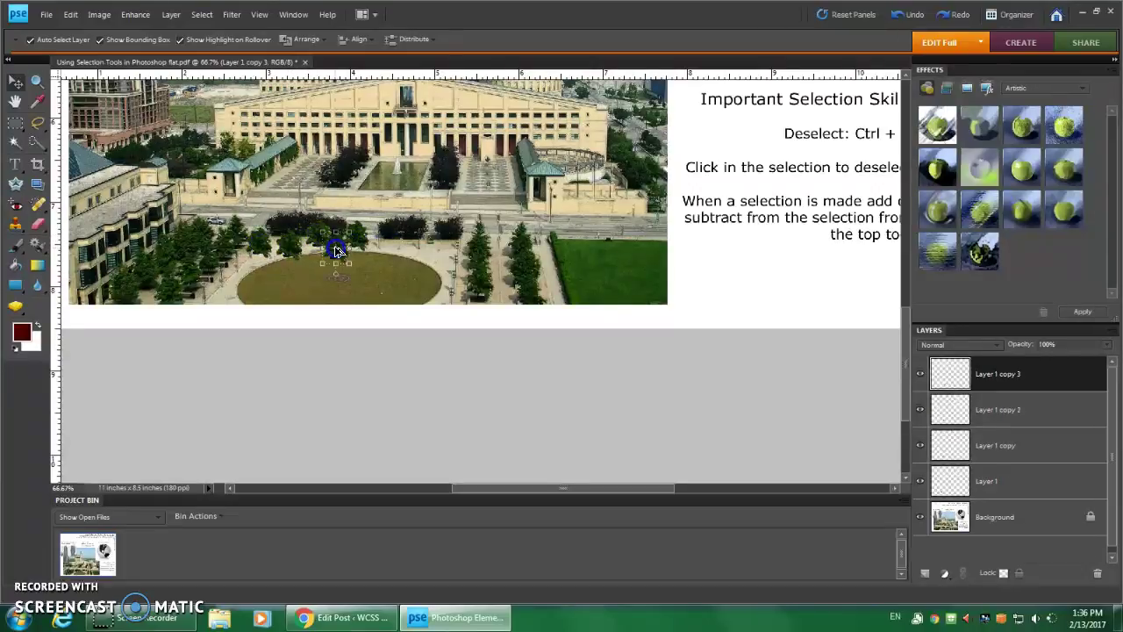
{"action": "key", "text": "ctrl+j"}
{"action": "key", "text": "ctrl+j"}
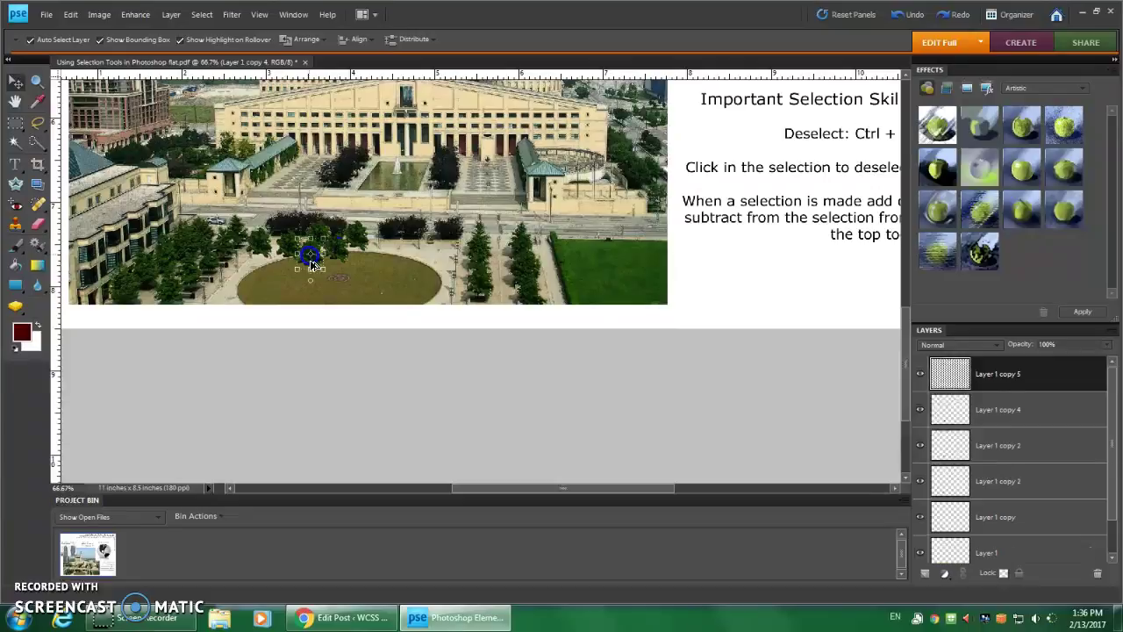
{"action": "key", "text": "ctrl+j"}
{"action": "key", "text": "ctrl+j"}
{"action": "key", "text": "ctrl+j"}
{"action": "key", "text": "ctrl+j"}
{"action": "left_click_drag", "start_coordinate": [209, 300], "coordinate": [203, 298]}
- Adjust the placement of the tree copies left of the lawn, bringing the lowest one inside the photo's bottom edge
{"action": "left_click_drag", "start_coordinate": [335, 274], "coordinate": [454, 417]}
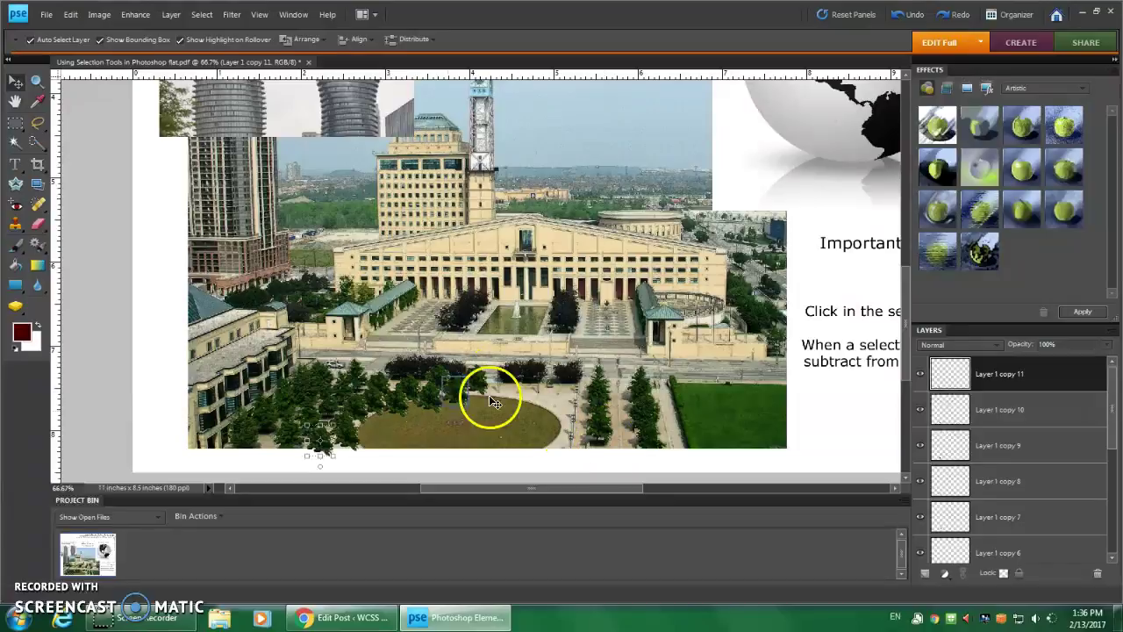
{"action": "left_click", "coordinate": [429, 393]}
{"action": "left_click", "coordinate": [392, 383]}
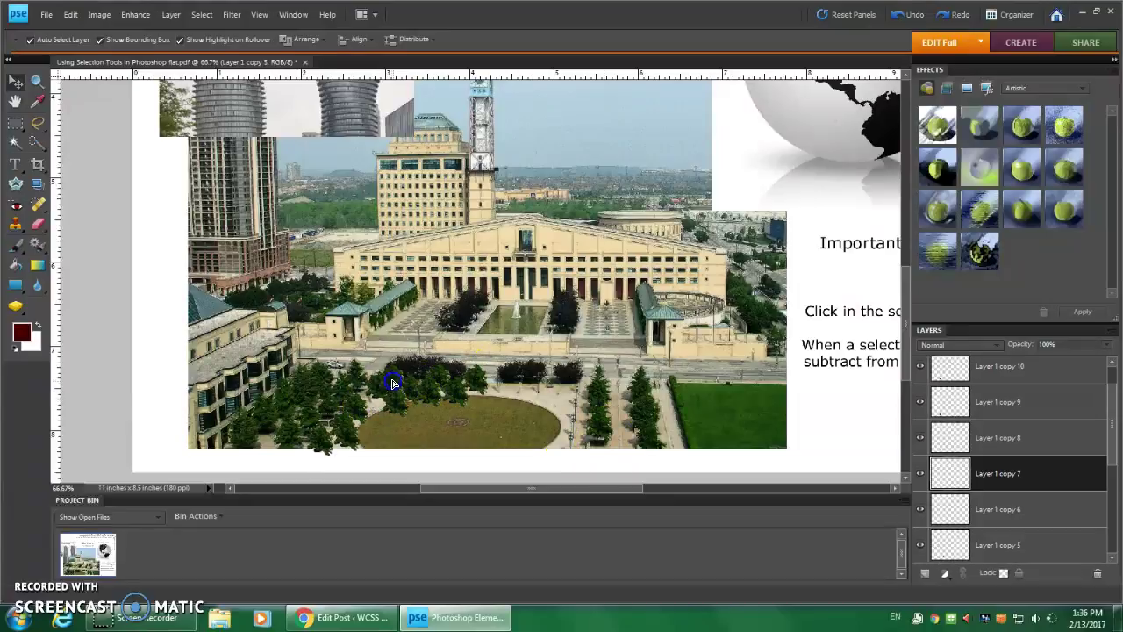
{"action": "left_click", "coordinate": [362, 401]}
{"action": "left_click", "coordinate": [347, 436]}
{"action": "mouse_move", "coordinate": [345, 437]}
{"action": "left_mouse_down"}
{"action": "mouse_move", "coordinate": [350, 427]}
{"action": "mouse_move", "coordinate": [330, 432]}
{"action": "left_mouse_up"}
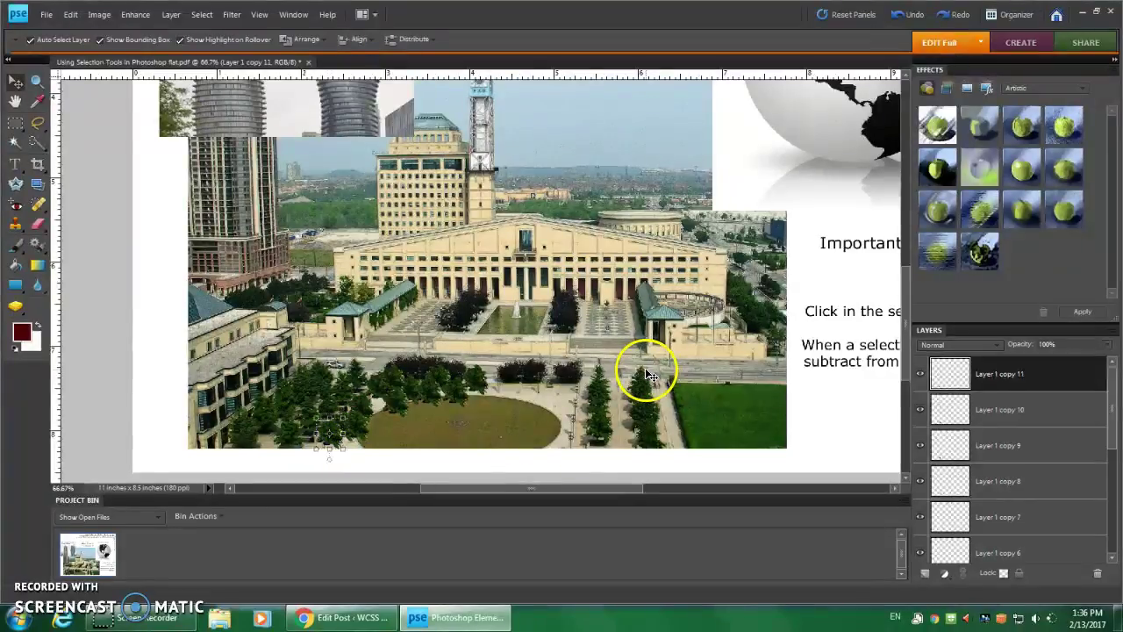
- Switch to the Polygonal Lasso Tool for selecting the long cream building behind the lawn
{"action": "key", "text": "l"}
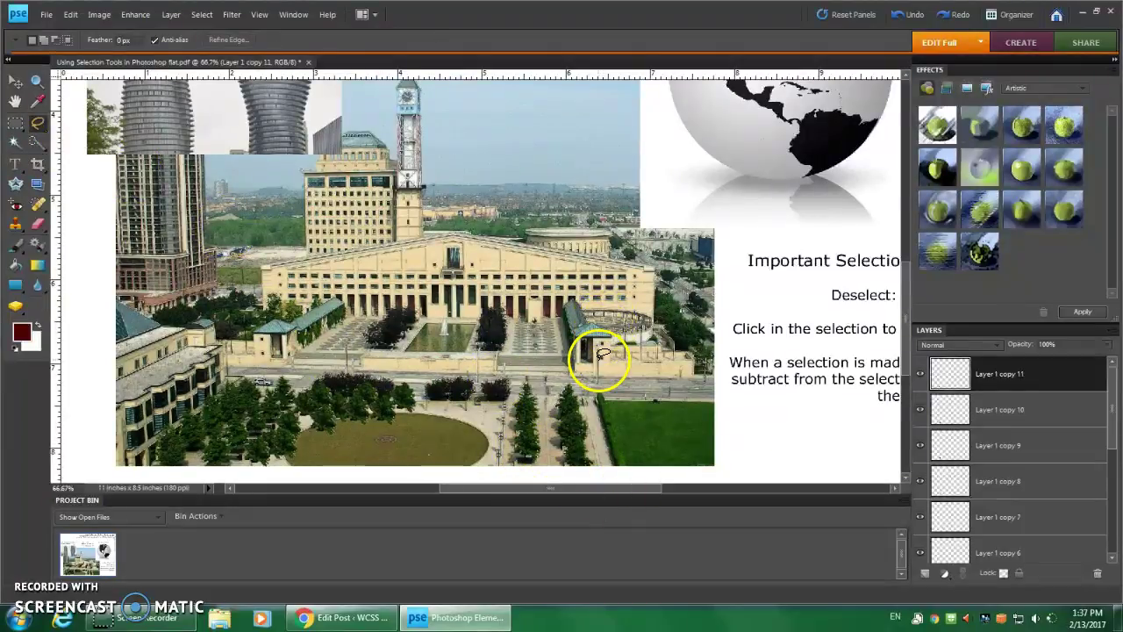
{"action": "left_click", "coordinate": [40, 125]}
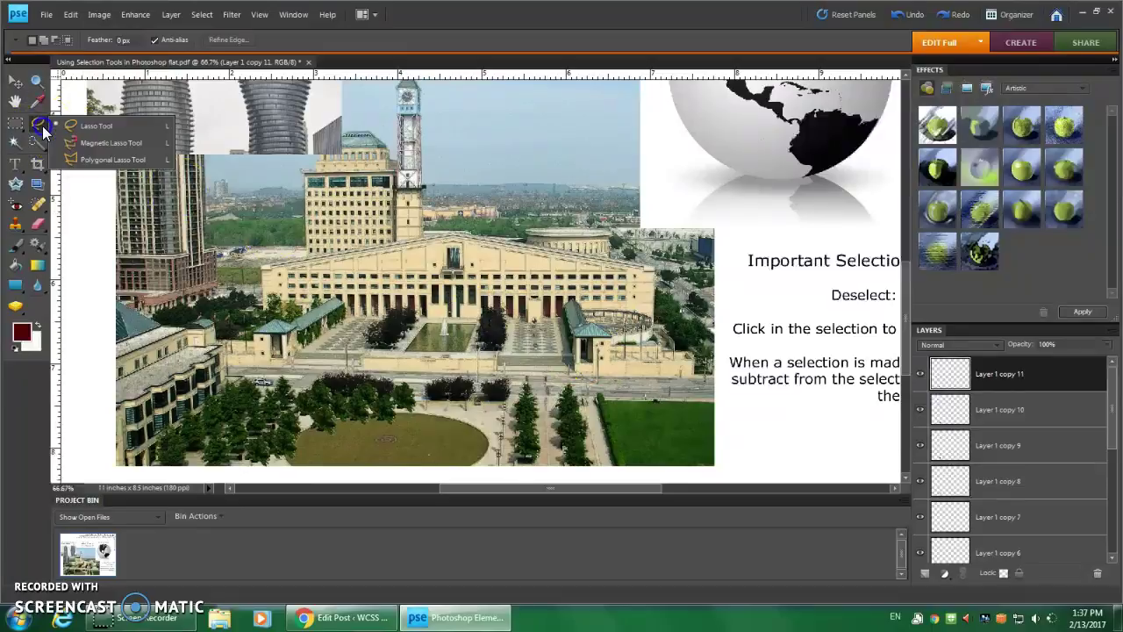
{"action": "left_click", "coordinate": [99, 142]}
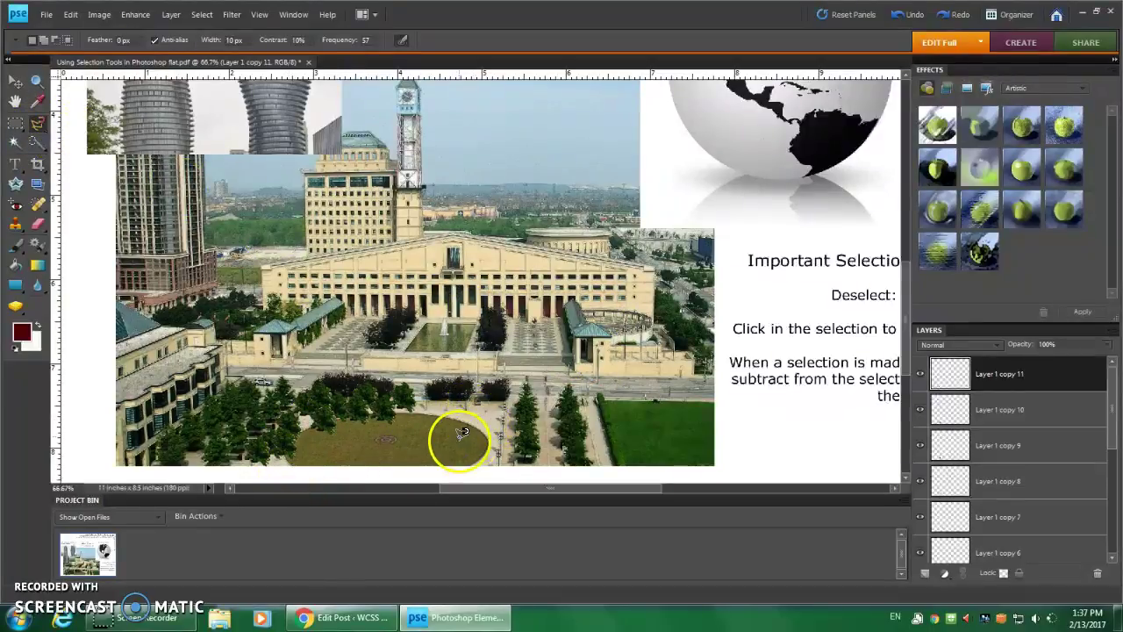
{"action": "left_click", "coordinate": [39, 128]}
{"action": "left_click", "coordinate": [93, 160]}
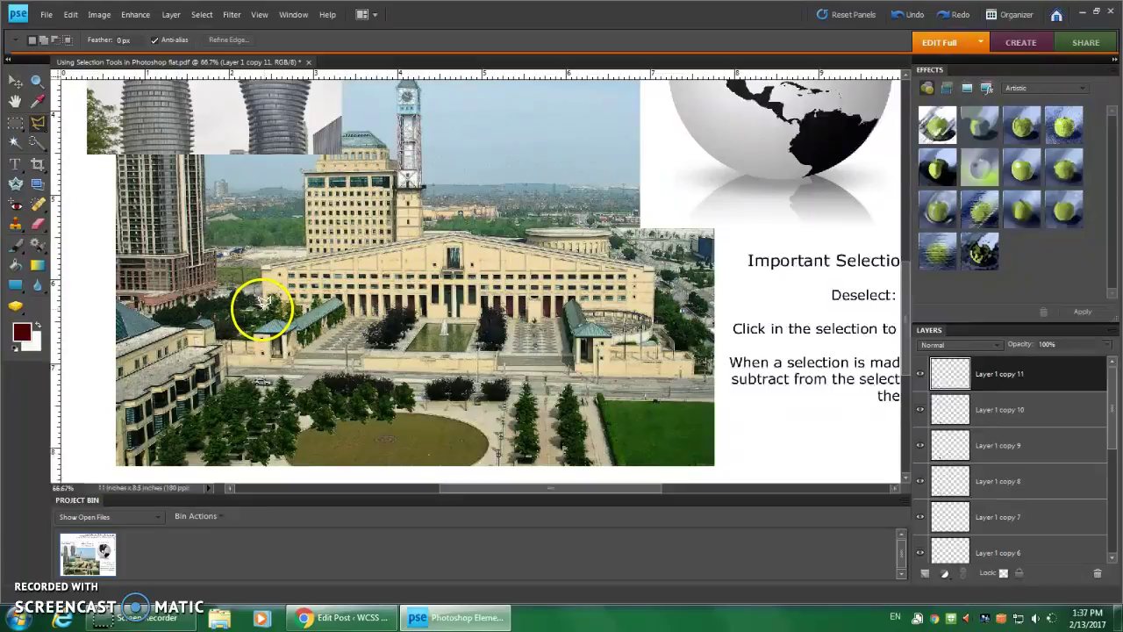
{"action": "left_click_drag", "start_coordinate": [213, 227], "coordinate": [475, 363]}
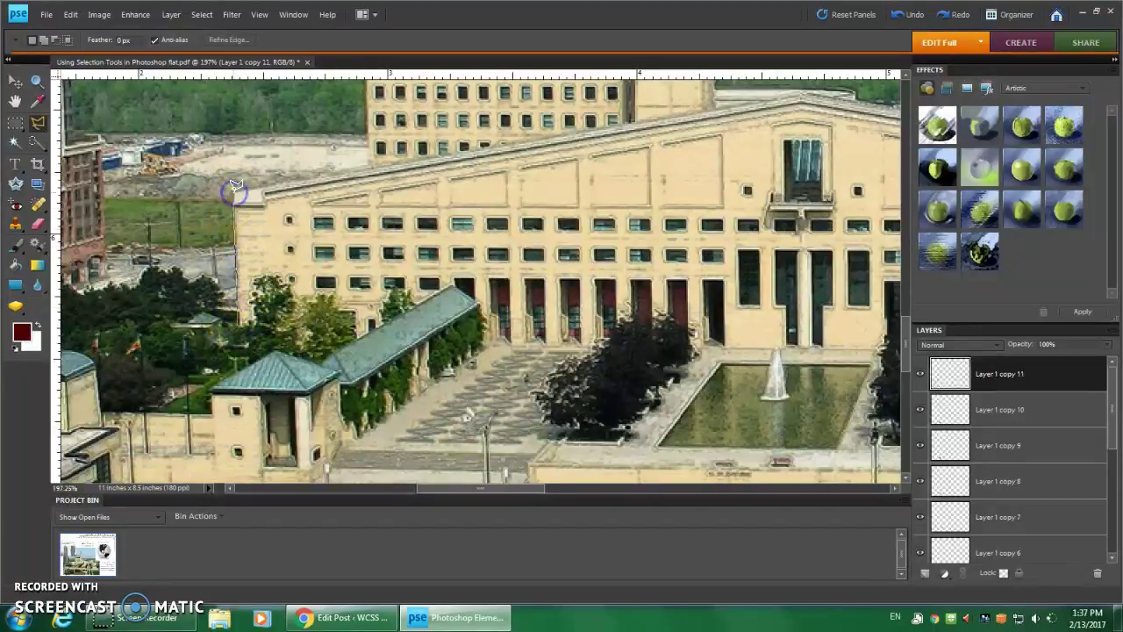
{"action": "left_click", "coordinate": [803, 87]}
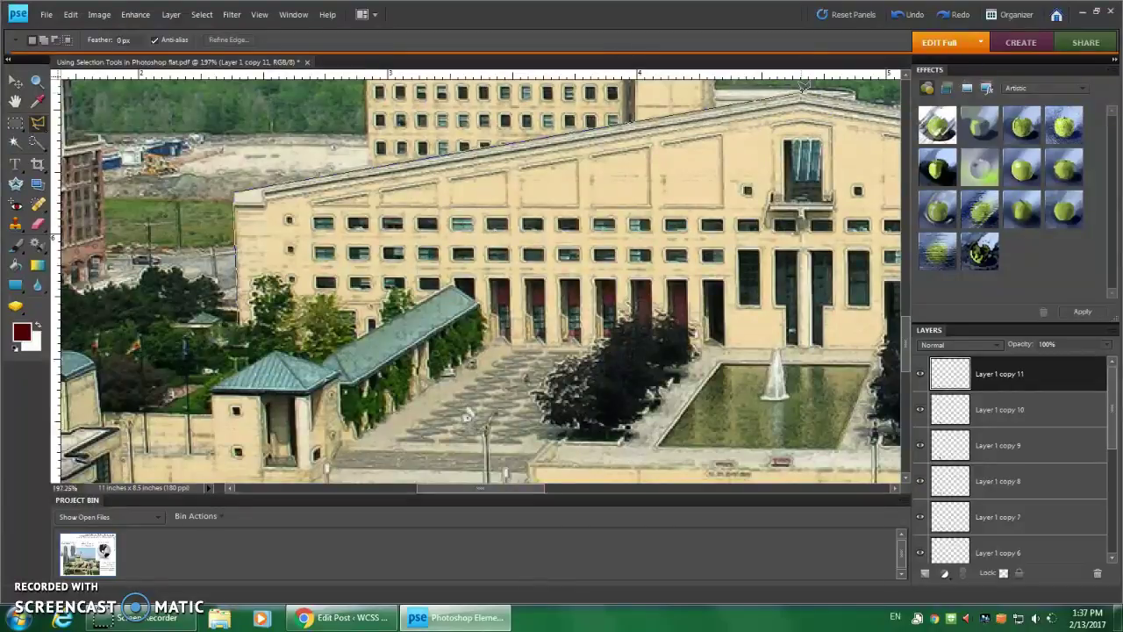
{"action": "double_click", "coordinate": [803, 88]}
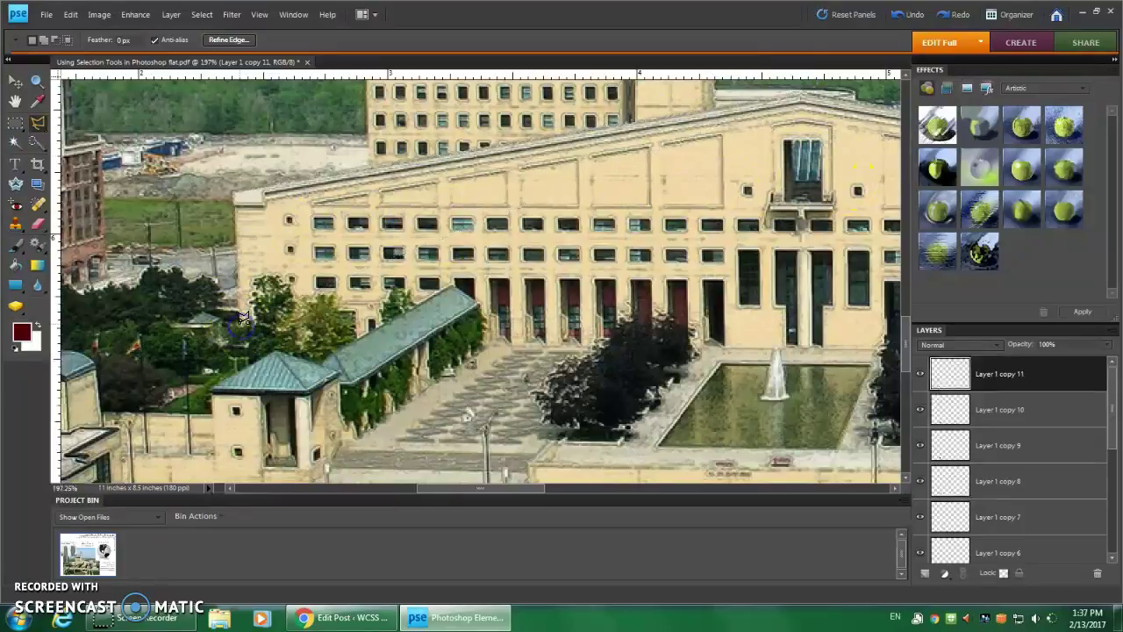
{"action": "left_click", "coordinate": [237, 189]}
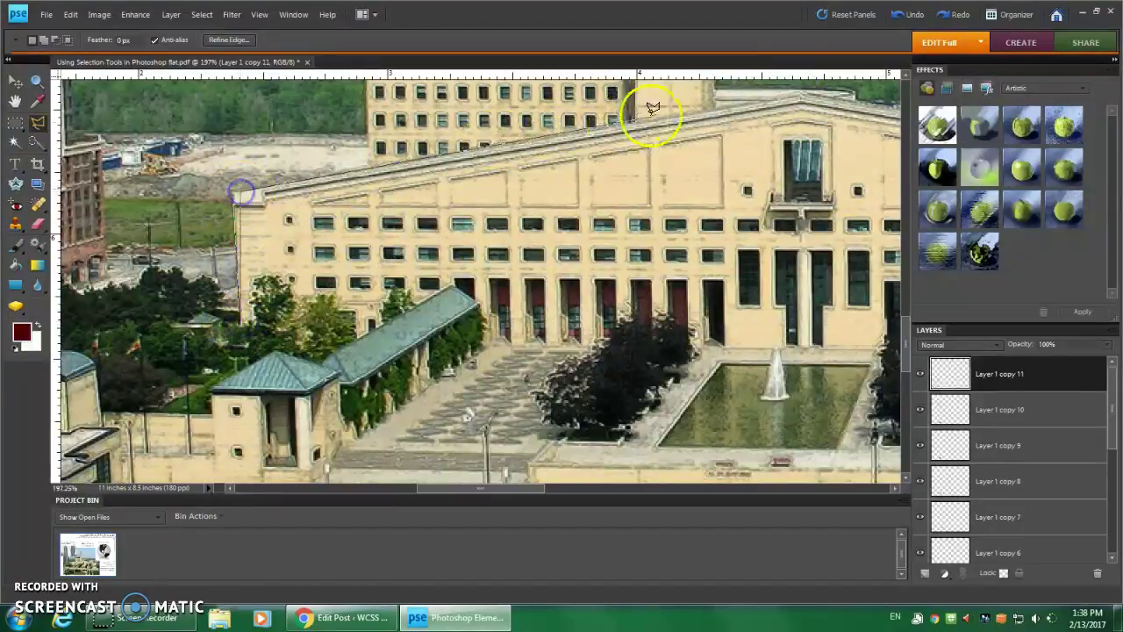
{"action": "left_click", "coordinate": [804, 94]}
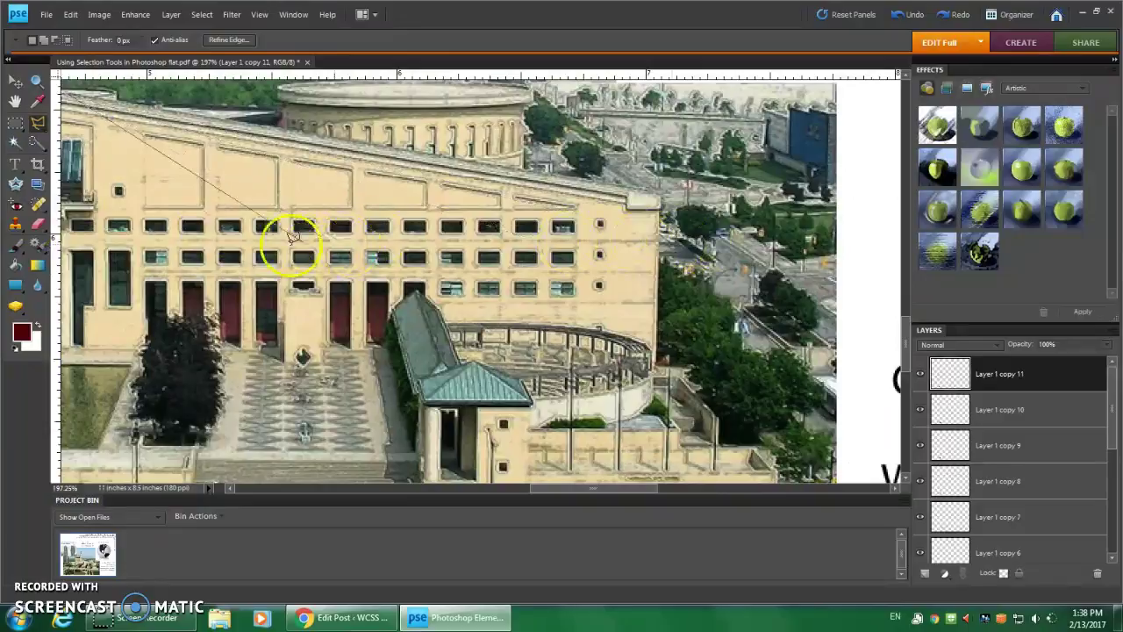
{"action": "double_click", "coordinate": [126, 244]}
{"action": "mouse_move", "coordinate": [89, 293]}
{"action": "left_mouse_down"}
{"action": "mouse_move", "coordinate": [473, 217]}
{"action": "mouse_move", "coordinate": [619, 322]}
{"action": "mouse_move", "coordinate": [772, 339]}
{"action": "mouse_move", "coordinate": [763, 340]}
{"action": "left_mouse_up"}
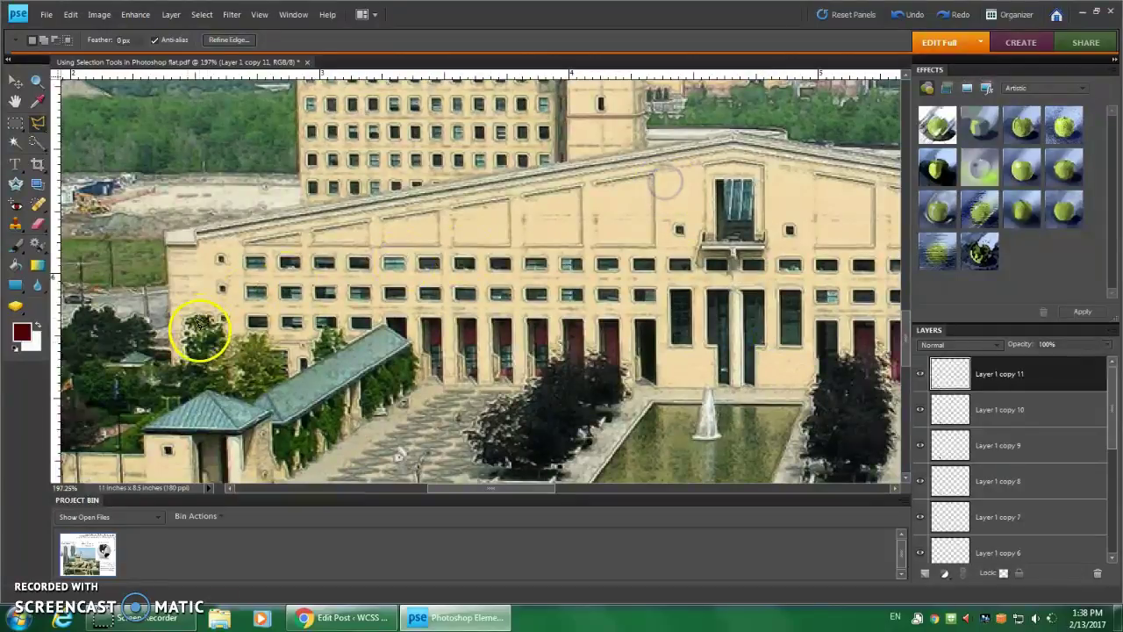
- Trace the cream building's left wall, sloping roofline and right wall with straight Polygonal Lasso segments
{"action": "left_click", "coordinate": [171, 360]}
{"action": "mouse_move", "coordinate": [169, 226]}
{"action": "left_mouse_down"}
{"action": "mouse_move", "coordinate": [582, 165]}
{"action": "mouse_move", "coordinate": [737, 130]}
{"action": "left_mouse_up"}
{"action": "key", "text": "space"}
{"action": "left_click_drag", "start_coordinate": [834, 200], "coordinate": [323, 189]}
{"action": "mouse_move", "coordinate": [730, 190]}
{"action": "left_mouse_down"}
{"action": "mouse_move", "coordinate": [819, 218]}
{"action": "mouse_move", "coordinate": [831, 270]}
{"action": "mouse_move", "coordinate": [816, 379]}
{"action": "left_mouse_up"}
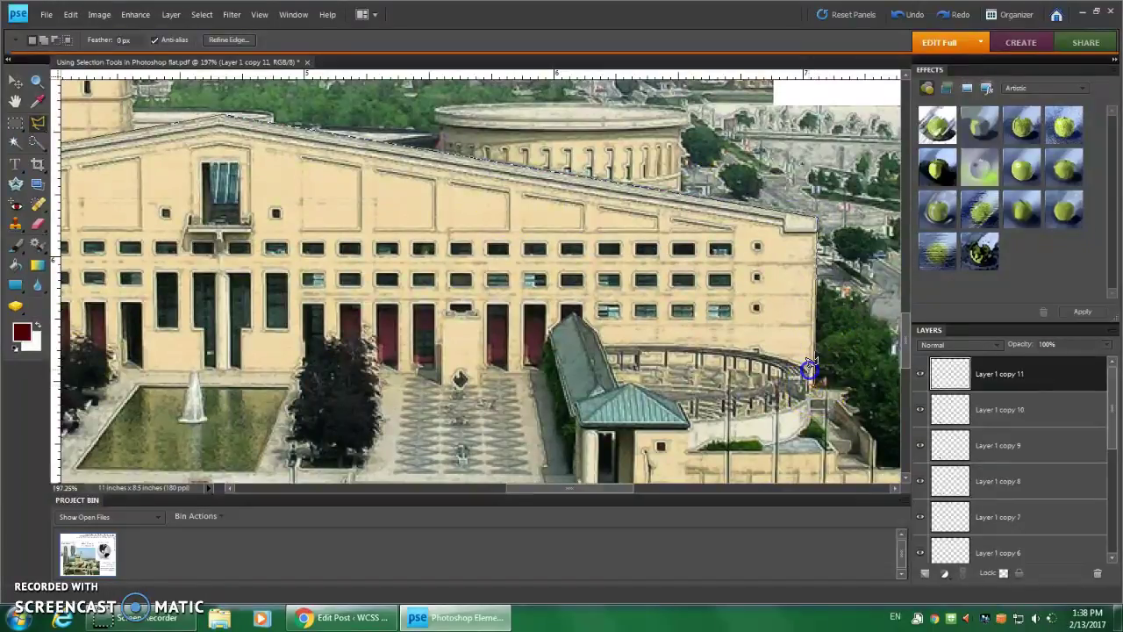
- Trace the cream building's base back to the left wall, following the green walkway roof, and close the polygonal selection
{"action": "left_click_drag", "start_coordinate": [721, 348], "coordinate": [608, 337]}
{"action": "left_click", "coordinate": [604, 336]}
{"action": "mouse_move", "coordinate": [541, 364]}
{"action": "left_mouse_down"}
{"action": "mouse_move", "coordinate": [134, 372]}
{"action": "mouse_move", "coordinate": [109, 357]}
{"action": "mouse_move", "coordinate": [754, 349]}
{"action": "mouse_move", "coordinate": [613, 367]}
{"action": "mouse_move", "coordinate": [751, 364]}
{"action": "left_mouse_up"}
{"action": "key", "text": "space"}
{"action": "left_click", "coordinate": [592, 360]}
{"action": "left_click_drag", "start_coordinate": [592, 359], "coordinate": [545, 357]}
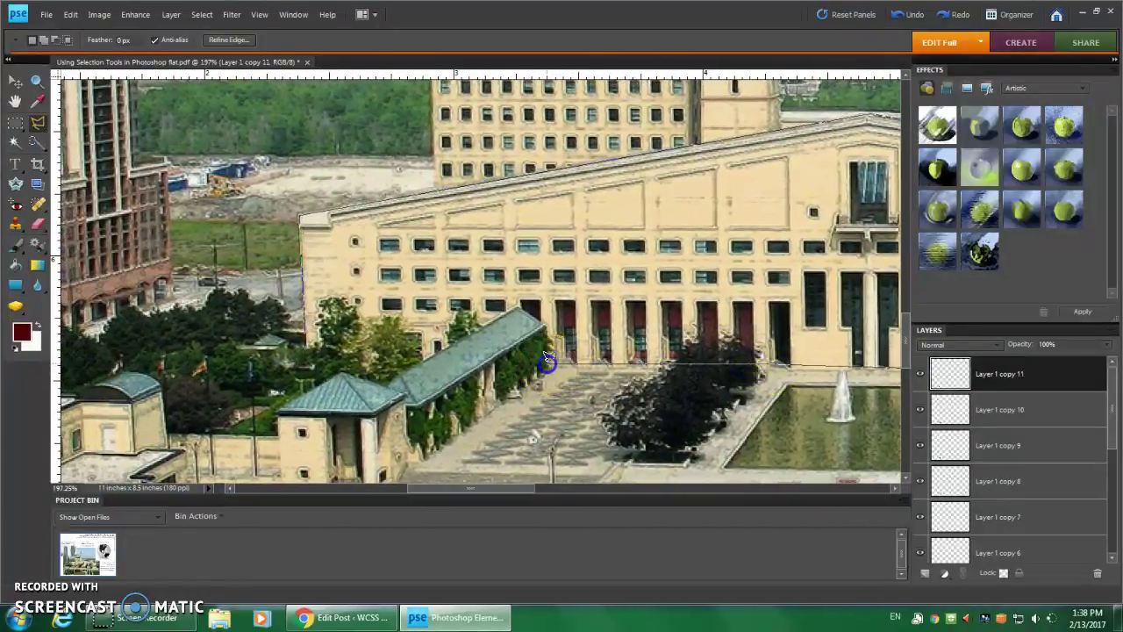
{"action": "left_click", "coordinate": [519, 305]}
{"action": "left_click_drag", "start_coordinate": [475, 332], "coordinate": [431, 347]}
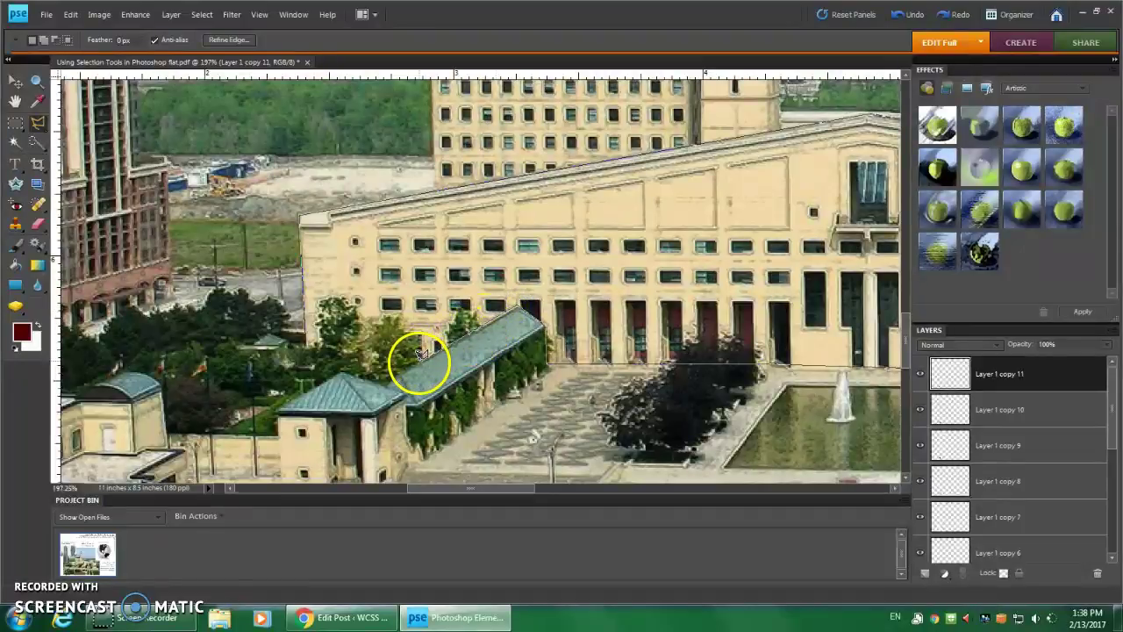
{"action": "left_click", "coordinate": [307, 367]}
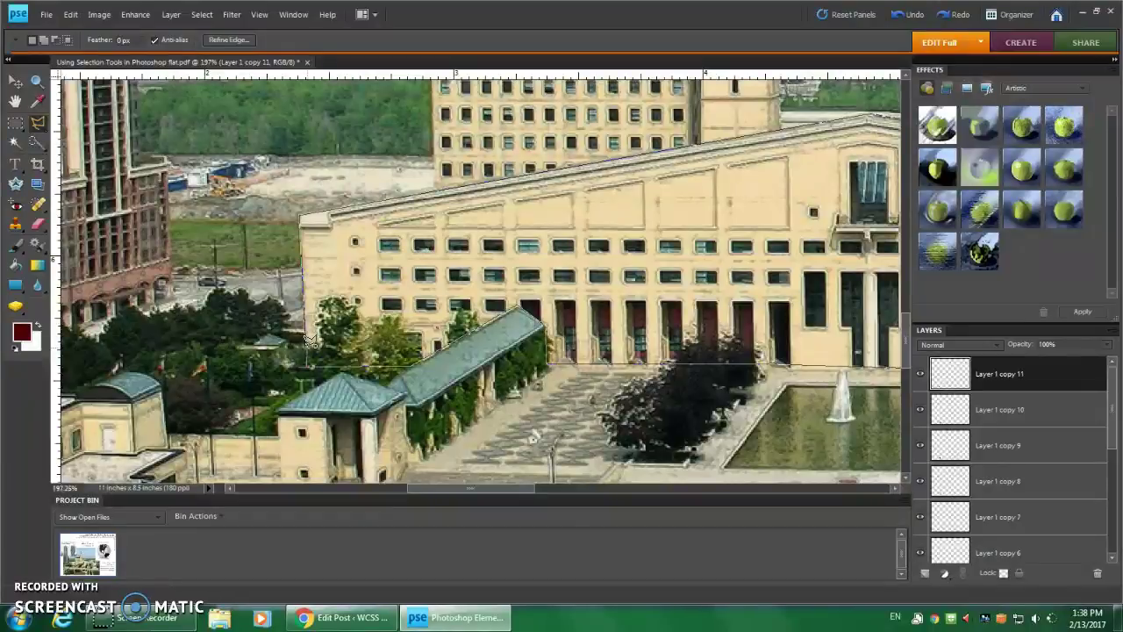
{"action": "left_click", "coordinate": [306, 340]}
{"action": "mouse_move", "coordinate": [810, 252]}
{"action": "left_mouse_down"}
{"action": "mouse_move", "coordinate": [504, 262]}
{"action": "mouse_move", "coordinate": [509, 246]}
{"action": "left_mouse_up"}
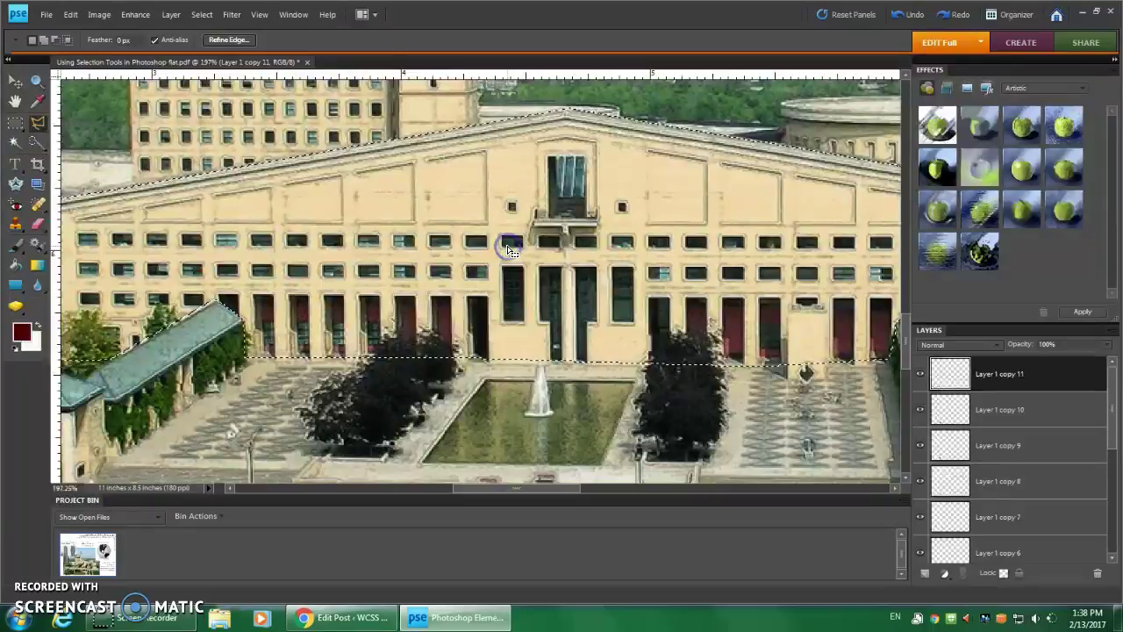
- Try to apply a Levels adjustment to the building selection while the Layer 1 copy 11 layer is active
{"action": "left_click", "coordinate": [133, 16]}
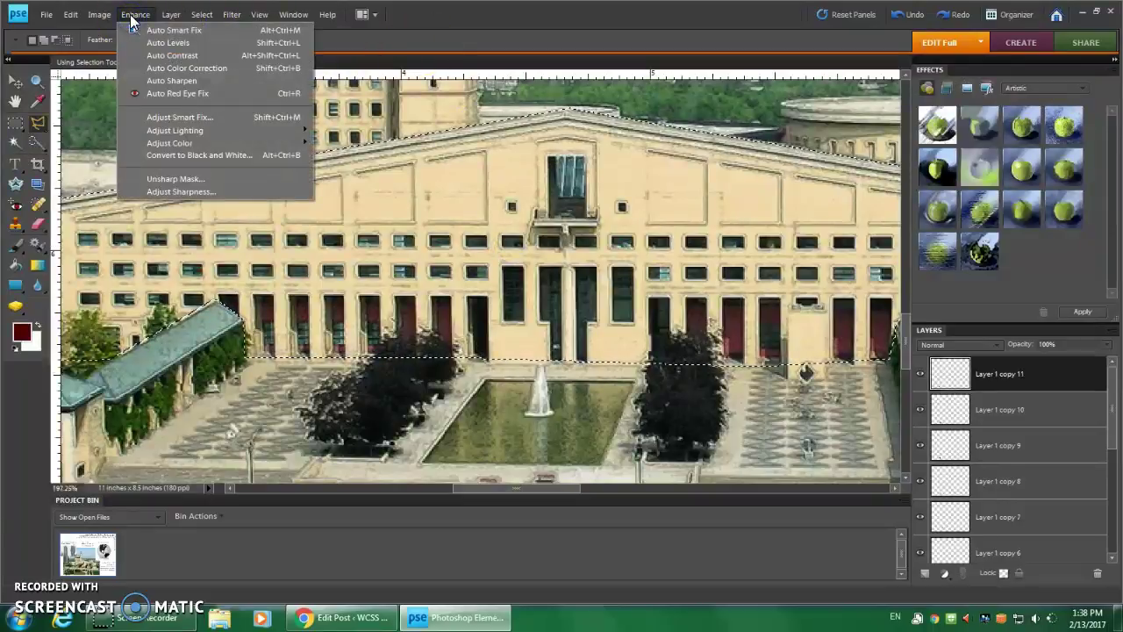
{"action": "left_click", "coordinate": [132, 18]}
{"action": "left_click", "coordinate": [170, 15]}
{"action": "left_click", "coordinate": [134, 15]}
{"action": "left_click", "coordinate": [195, 129]}
{"action": "mouse_move", "coordinate": [201, 128]}
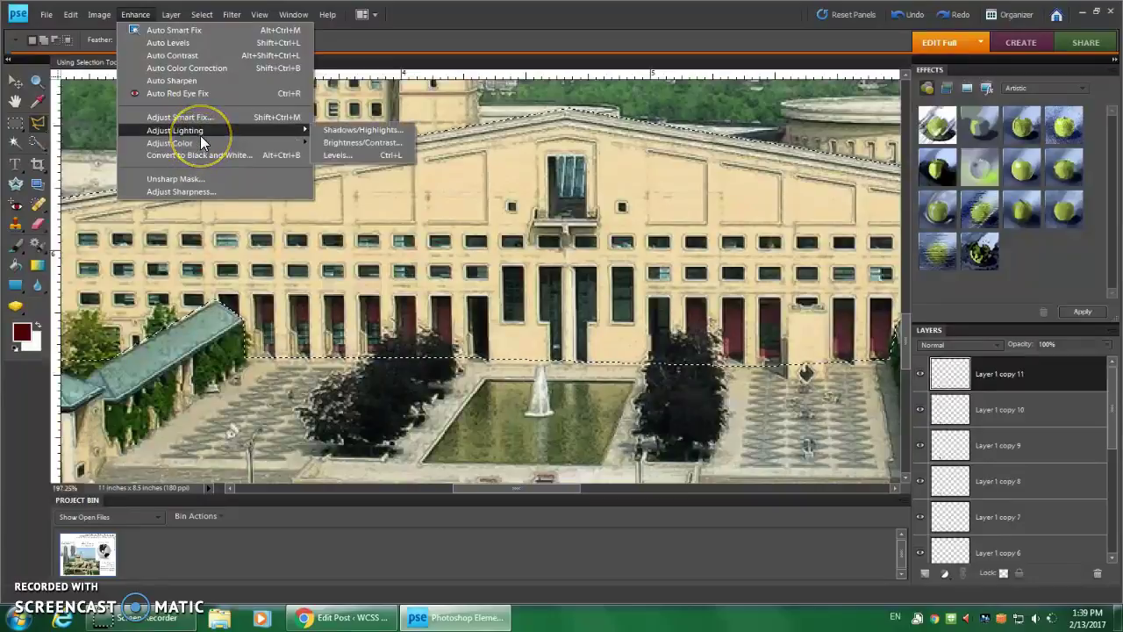
{"action": "left_click", "coordinate": [346, 154]}
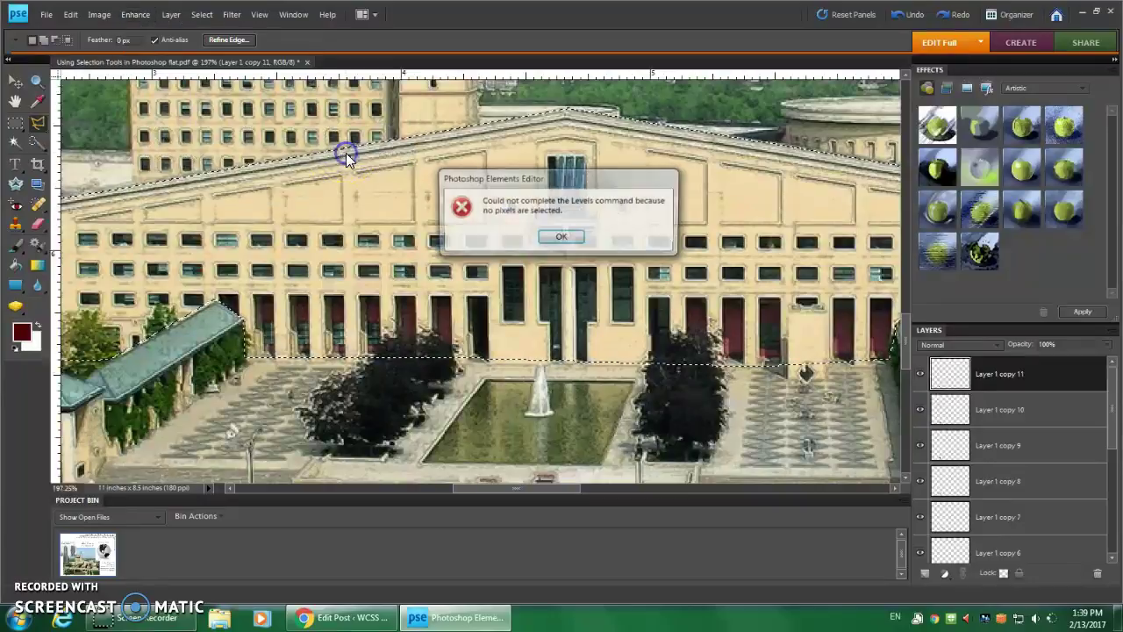
{"action": "left_click", "coordinate": [563, 237]}
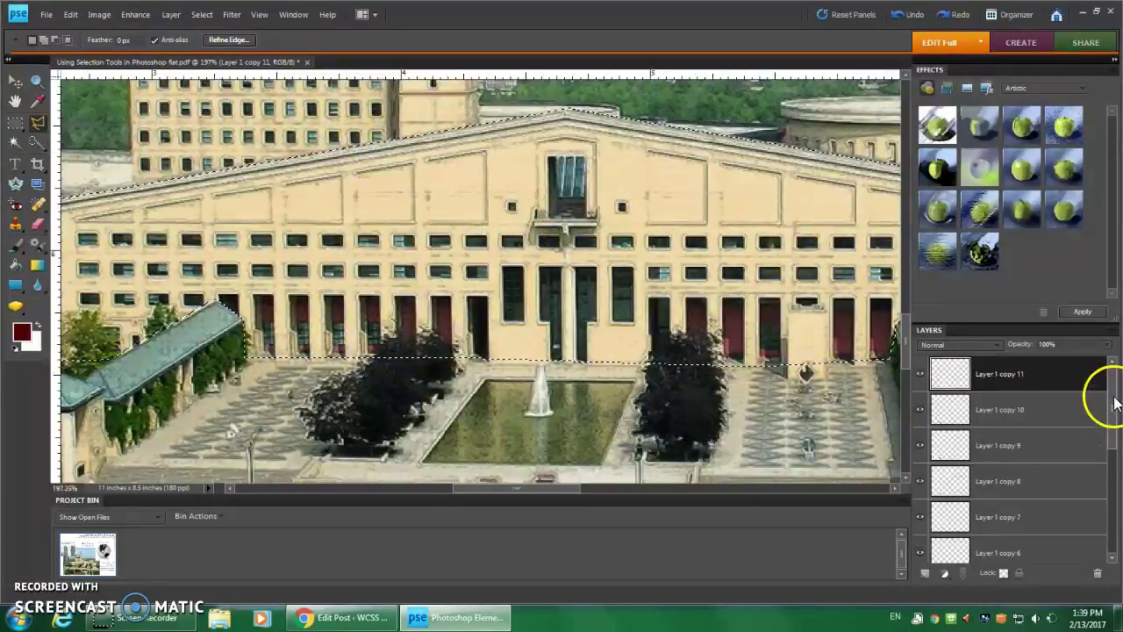
- Apply Levels to the selected building on the Background layer with input levels 33, 0.49 and 204, and deselect it
{"action": "left_click_drag", "start_coordinate": [1108, 394], "coordinate": [1112, 546]}
{"action": "left_click", "coordinate": [1029, 556]}
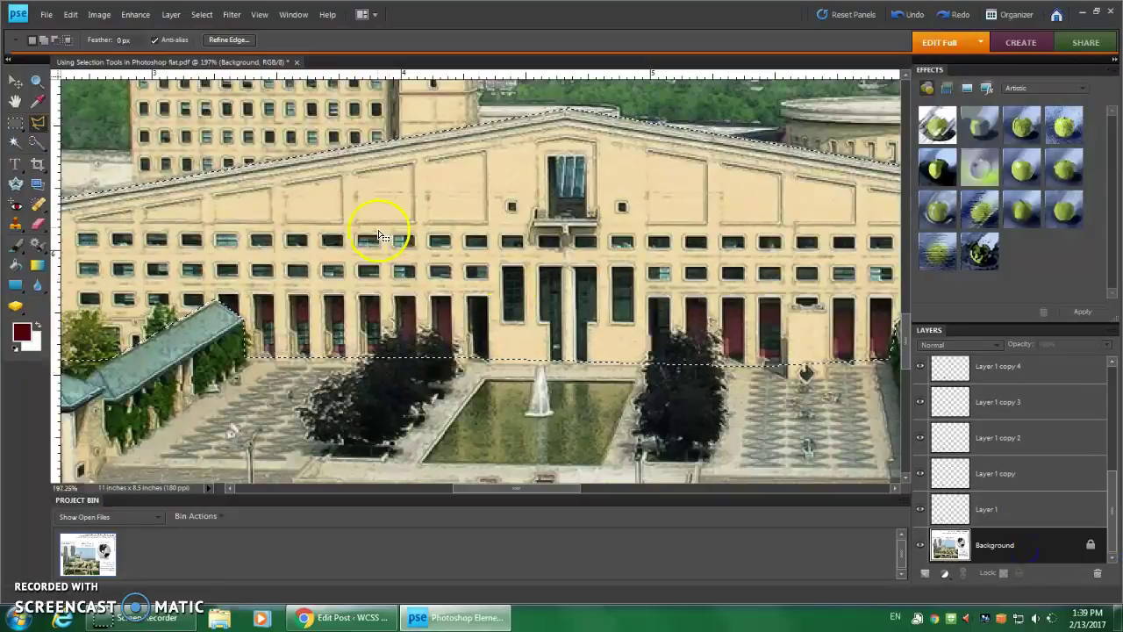
{"action": "key", "text": "ctrl+l"}
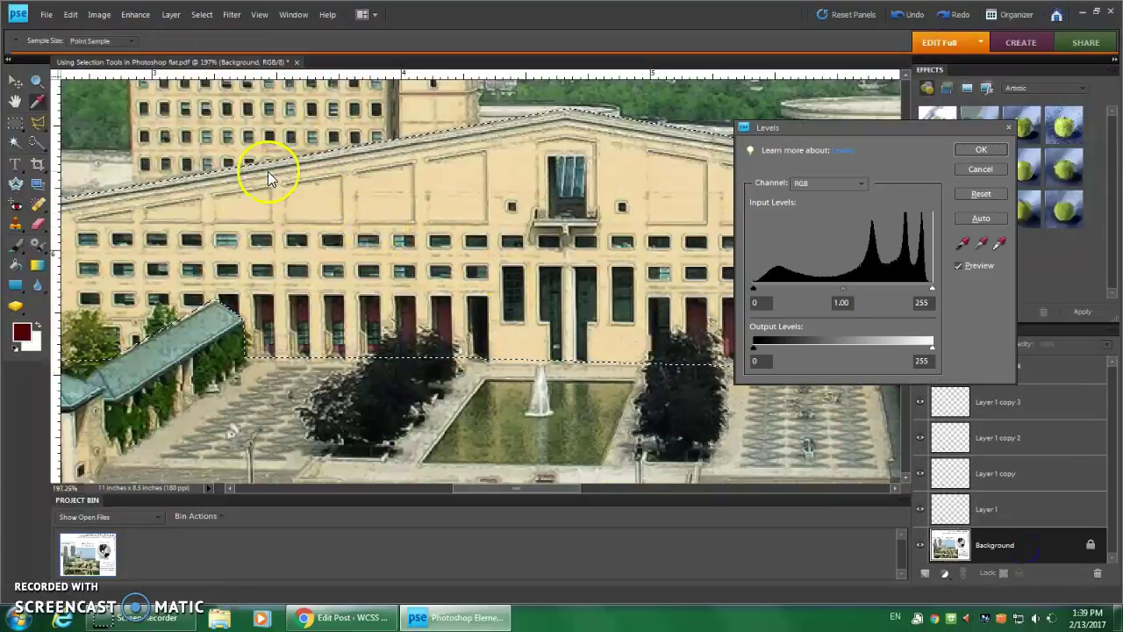
{"action": "left_click_drag", "start_coordinate": [803, 127], "coordinate": [868, 123]}
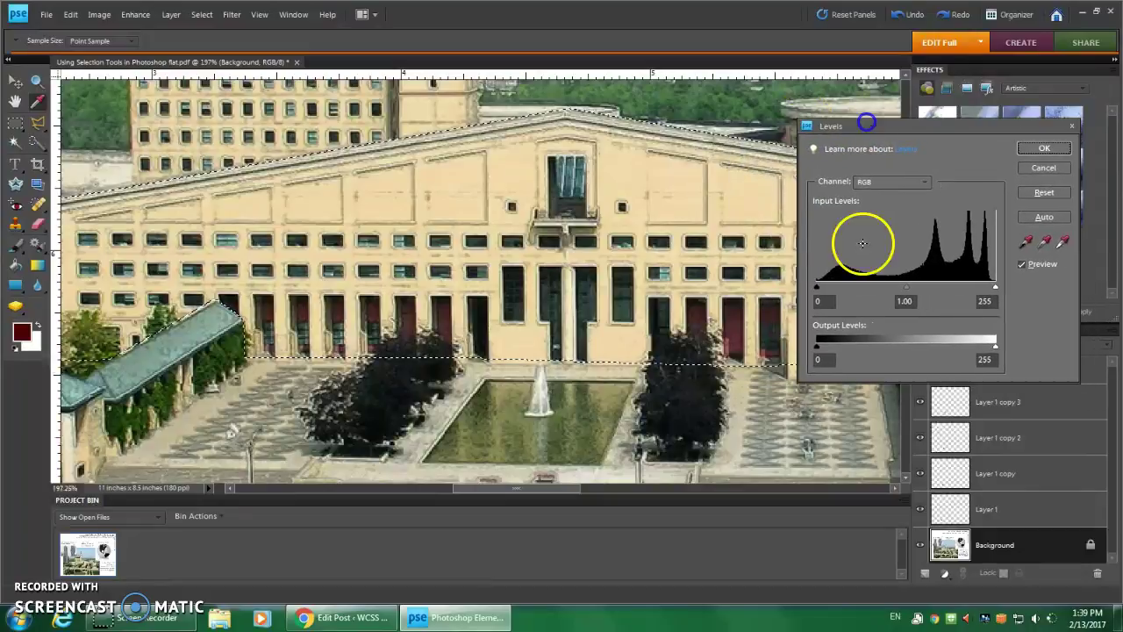
{"action": "left_click_drag", "start_coordinate": [816, 287], "coordinate": [840, 283]}
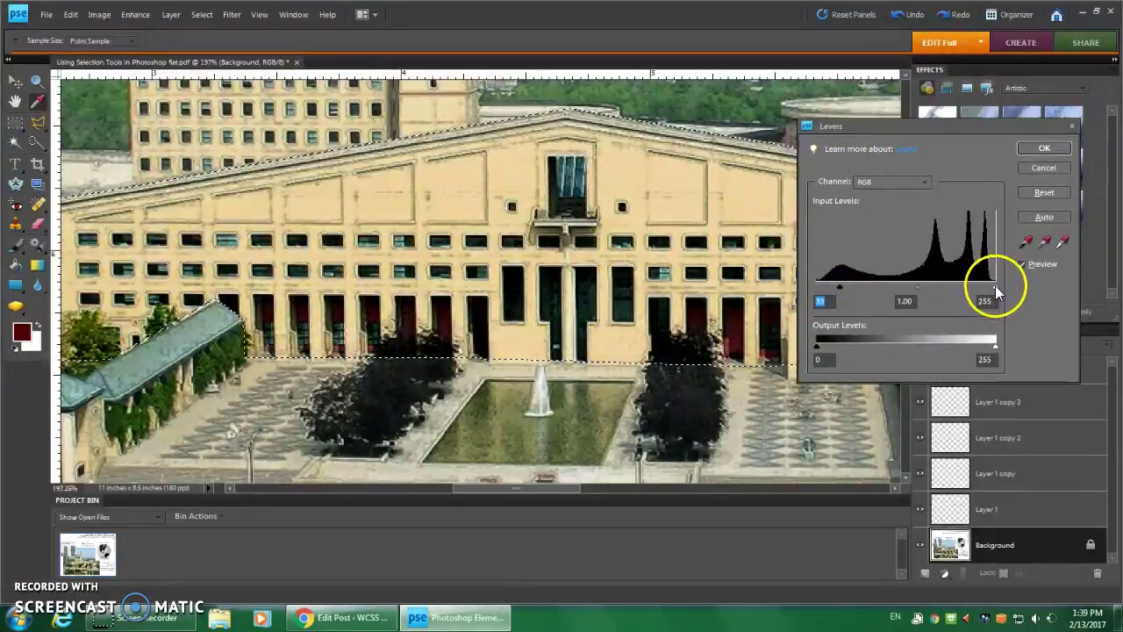
{"action": "left_click_drag", "start_coordinate": [996, 290], "coordinate": [926, 288]}
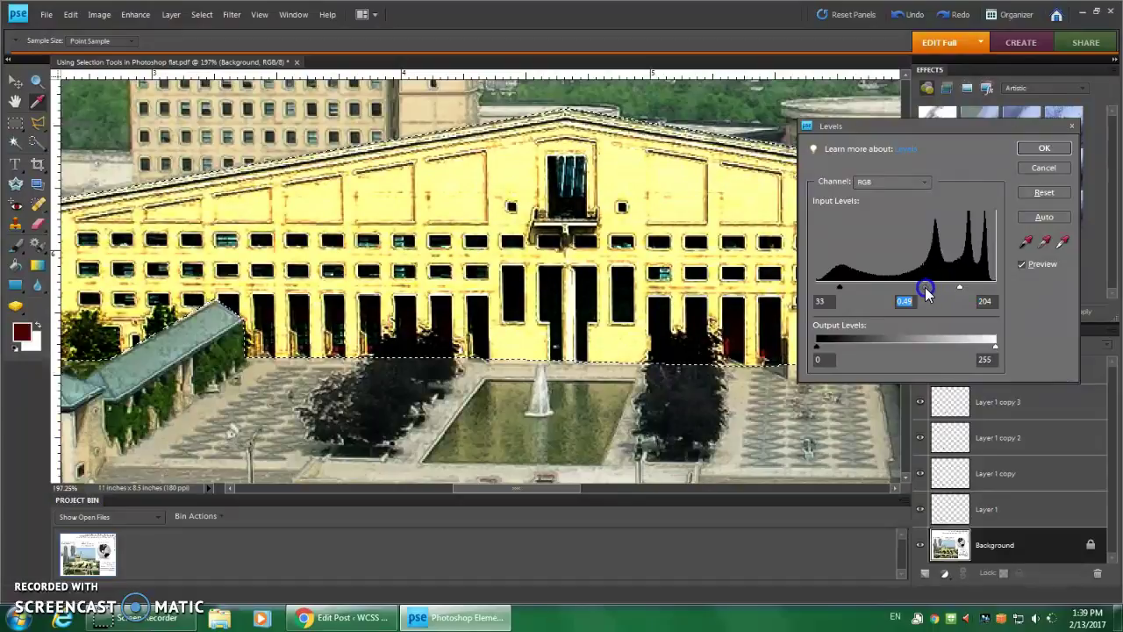
{"action": "left_click", "coordinate": [1029, 147]}
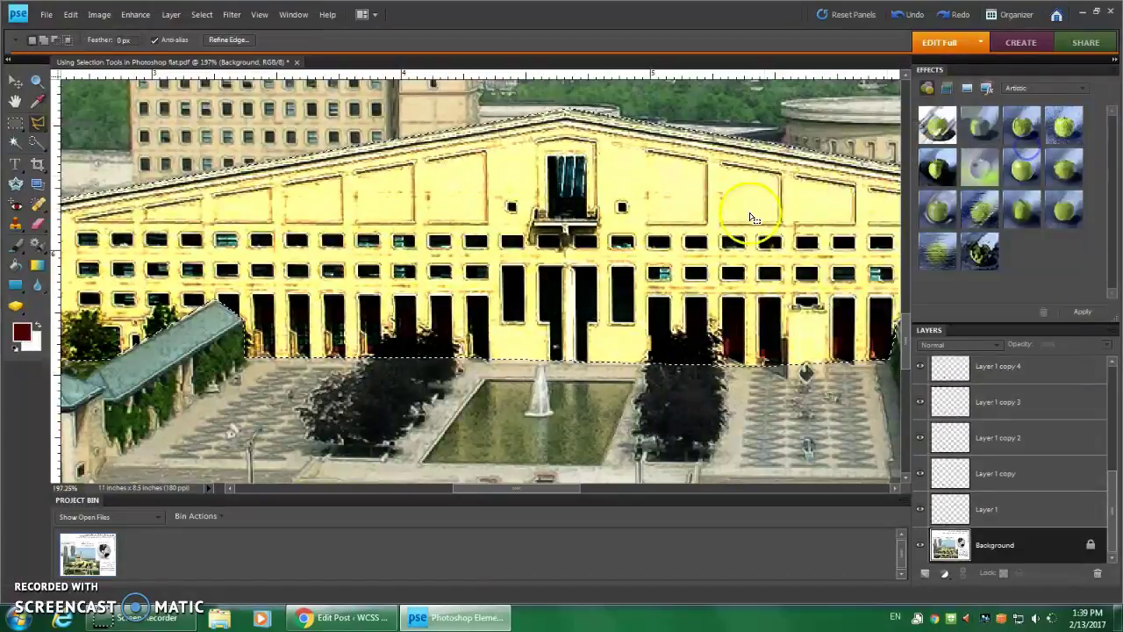
{"action": "left_click", "coordinate": [402, 210]}
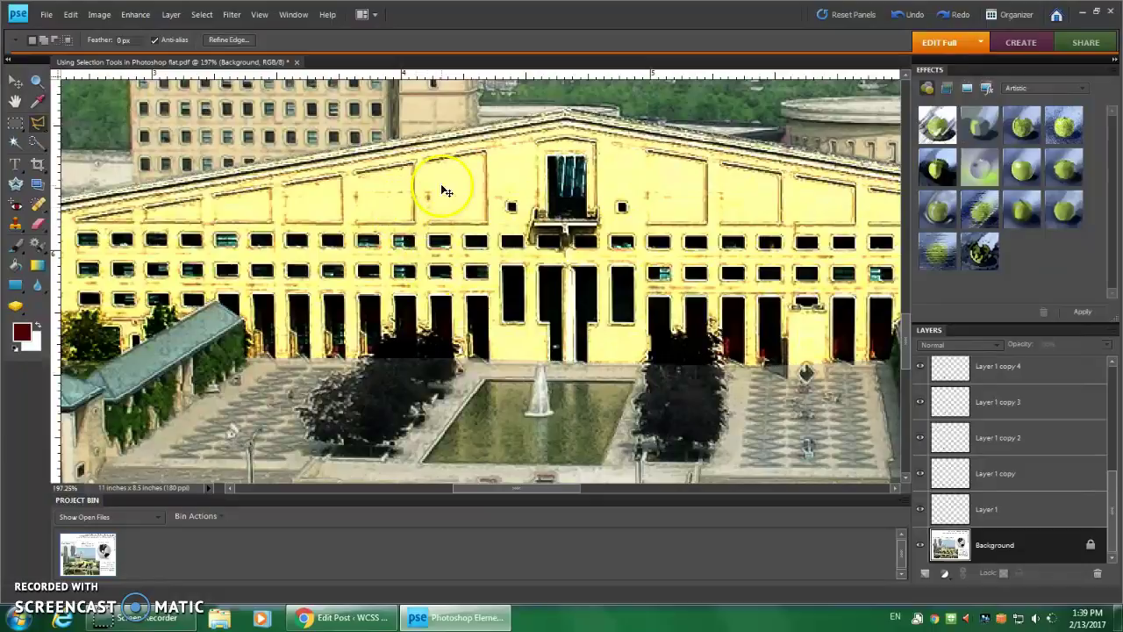
- Draw a zigzag Polygonal Lasso selection with four tall spikes across the tower and city photos
{"action": "key", "text": "ctrl+0"}
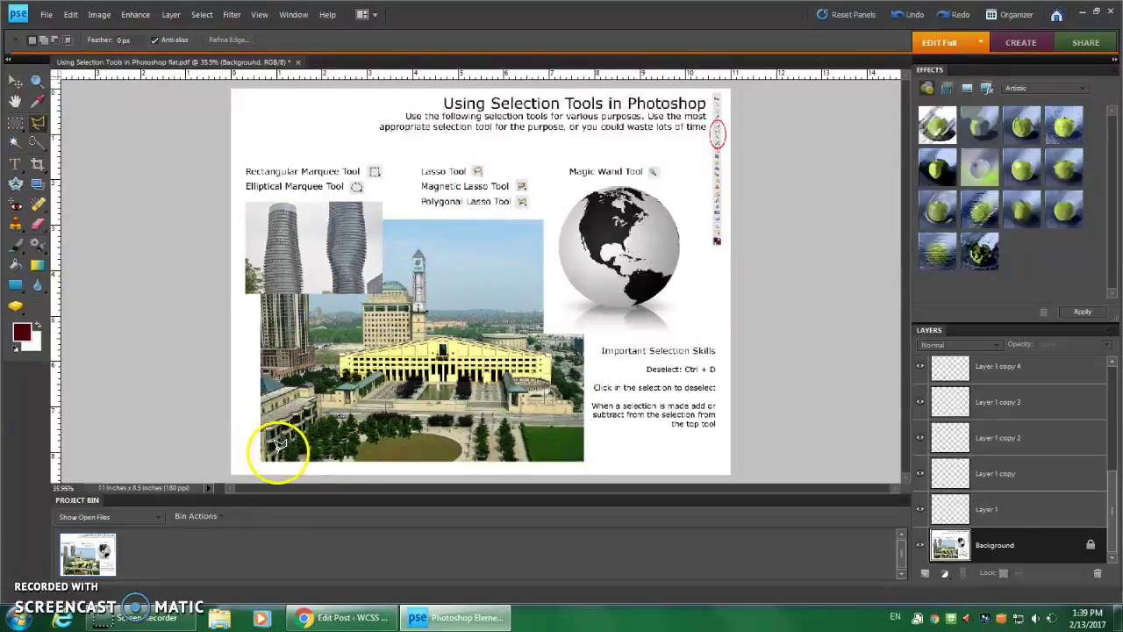
{"action": "left_click", "coordinate": [313, 231]}
{"action": "left_click", "coordinate": [326, 452]}
{"action": "left_click", "coordinate": [380, 212]}
{"action": "left_click", "coordinate": [410, 412]}
{"action": "left_click", "coordinate": [467, 251]}
{"action": "left_click", "coordinate": [497, 389]}
{"action": "left_click", "coordinate": [536, 266]}
{"action": "left_click", "coordinate": [548, 406]}
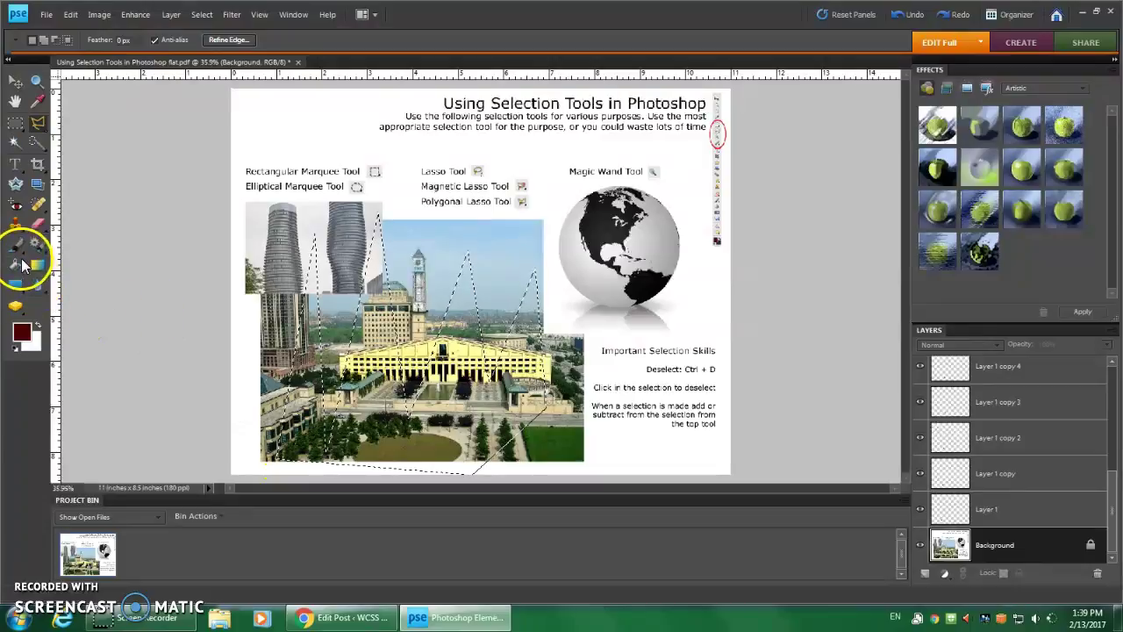
- Add a new layer above the Background and paint dark red inside the spiked selection with the 300 px brush
{"action": "left_click", "coordinate": [16, 249]}
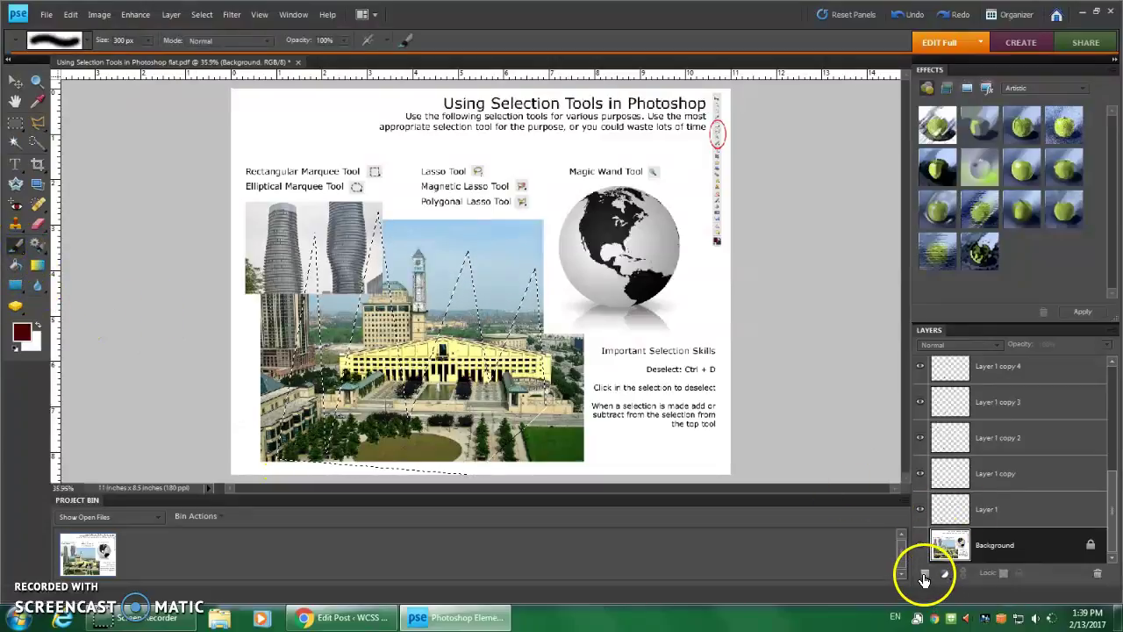
{"action": "left_click", "coordinate": [926, 580]}
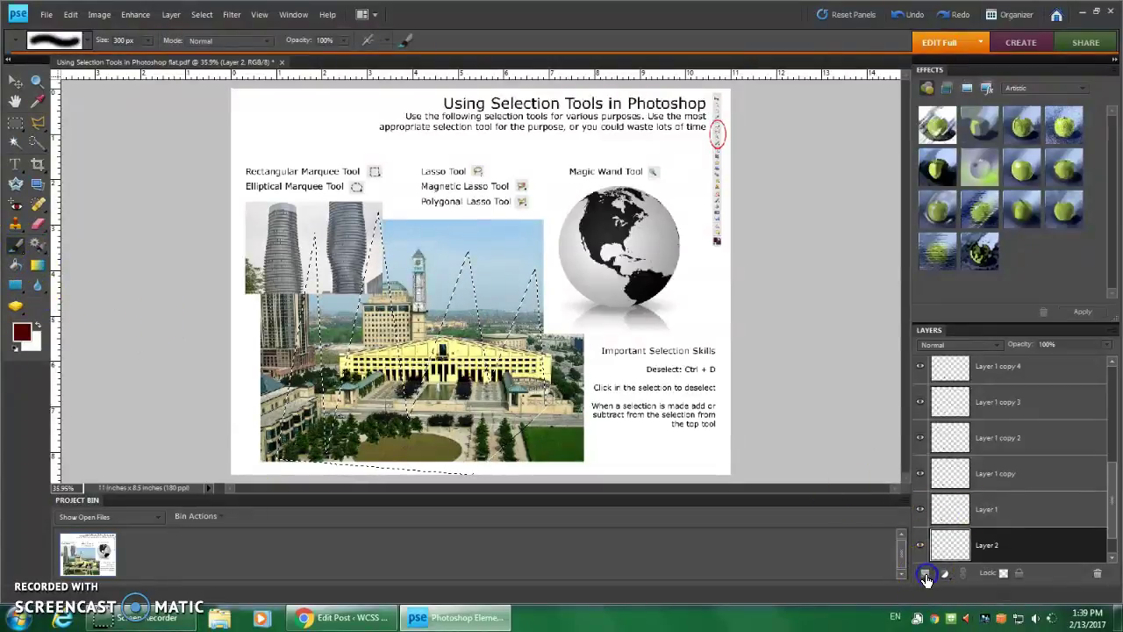
{"action": "left_click", "coordinate": [1110, 535]}
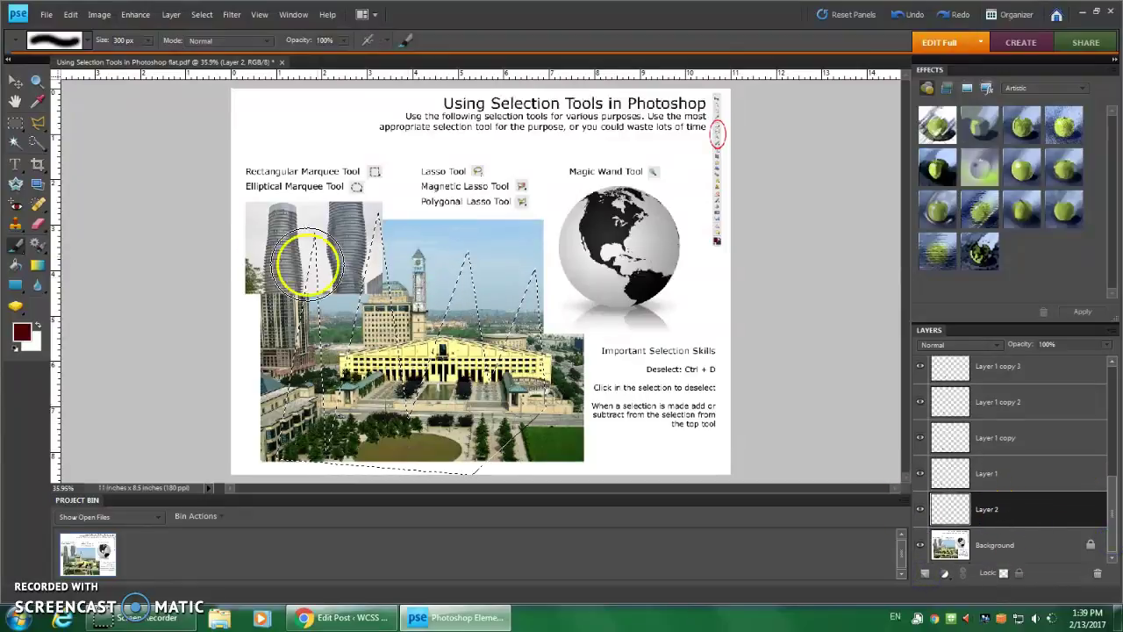
{"action": "mouse_move", "coordinate": [167, 426]}
{"action": "left_mouse_down"}
{"action": "mouse_move", "coordinate": [596, 231]}
{"action": "mouse_move", "coordinate": [652, 264]}
{"action": "mouse_move", "coordinate": [523, 370]}
{"action": "left_mouse_up"}
{"action": "left_click_drag", "start_coordinate": [275, 461], "coordinate": [231, 263]}
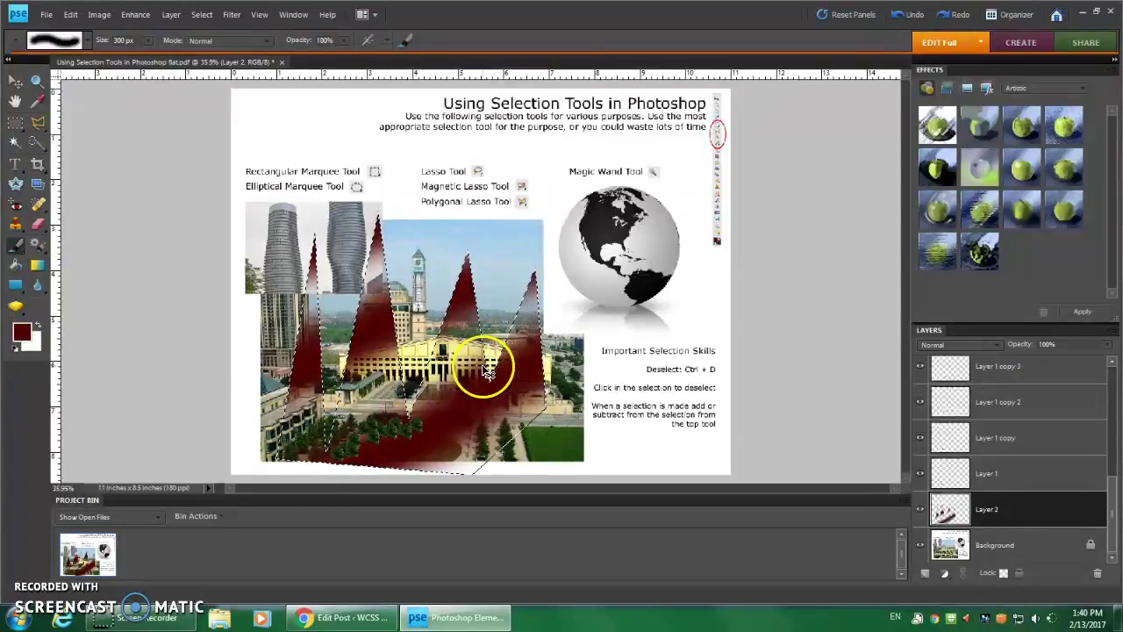
- Try the Dissolve and Darken blend modes on the painted layer and set it to Color Burn
{"action": "left_click", "coordinate": [976, 345]}
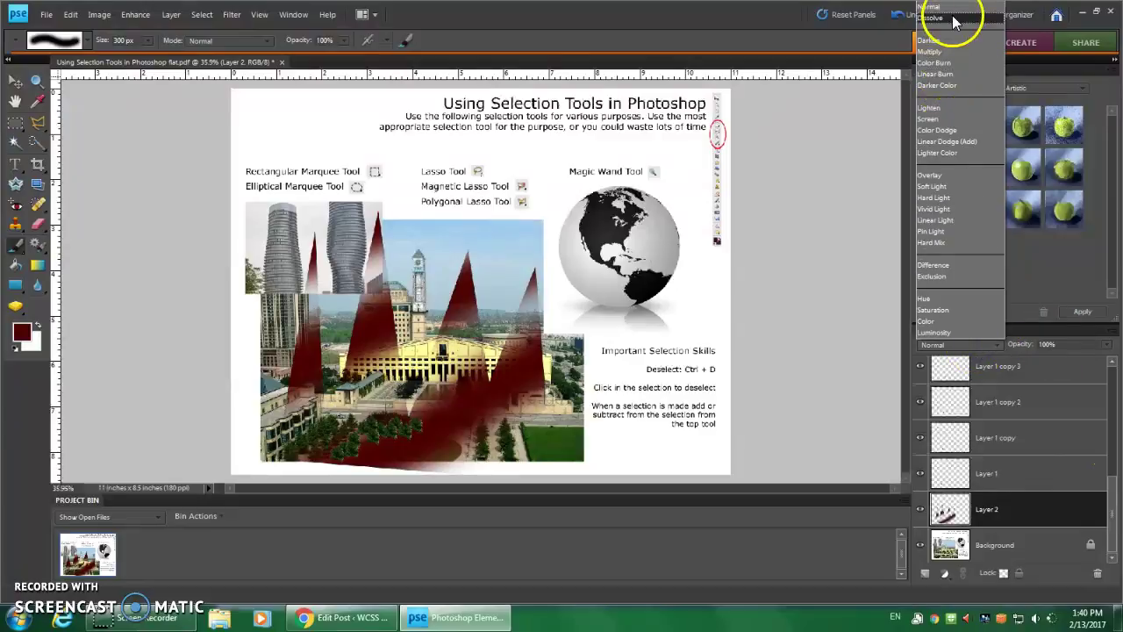
{"action": "left_click", "coordinate": [955, 19]}
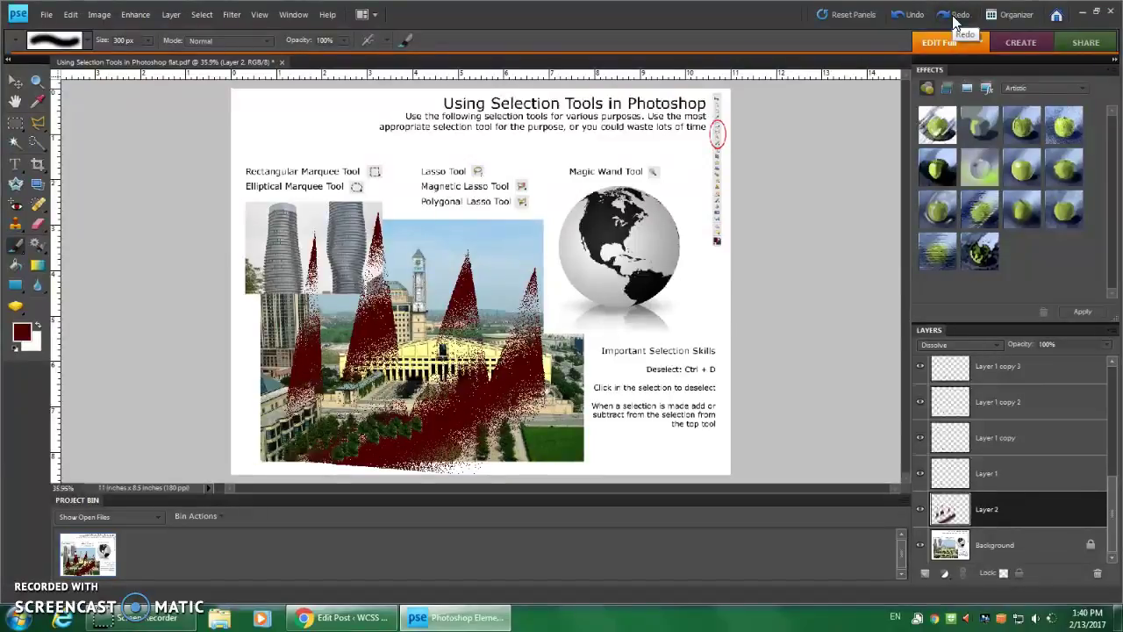
{"action": "left_click", "coordinate": [955, 19]}
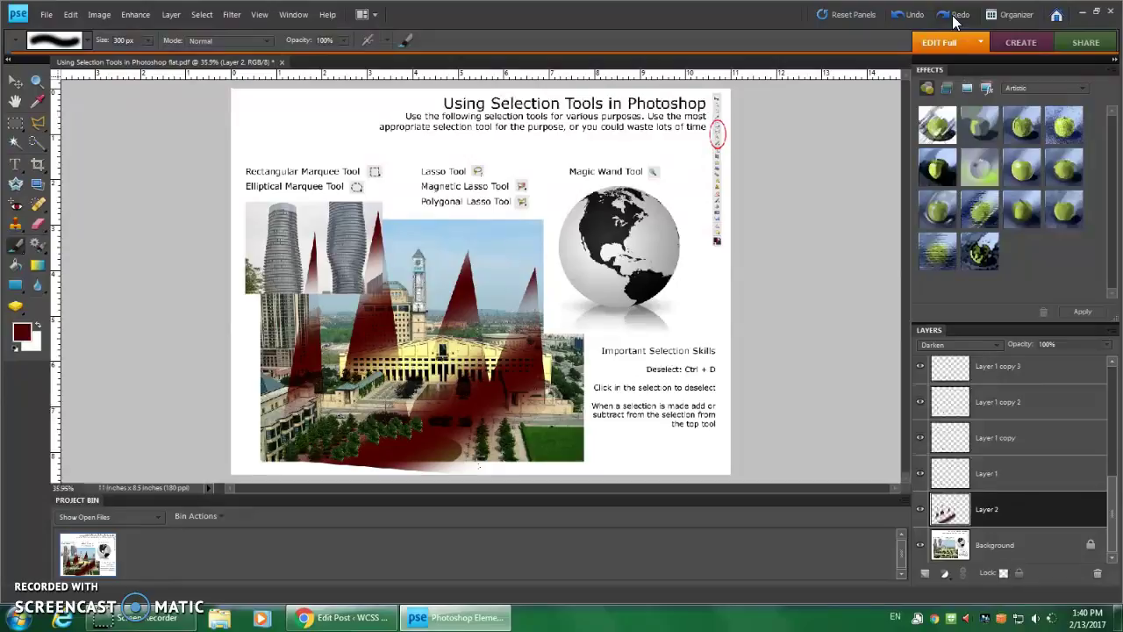
{"action": "left_click", "coordinate": [955, 18]}
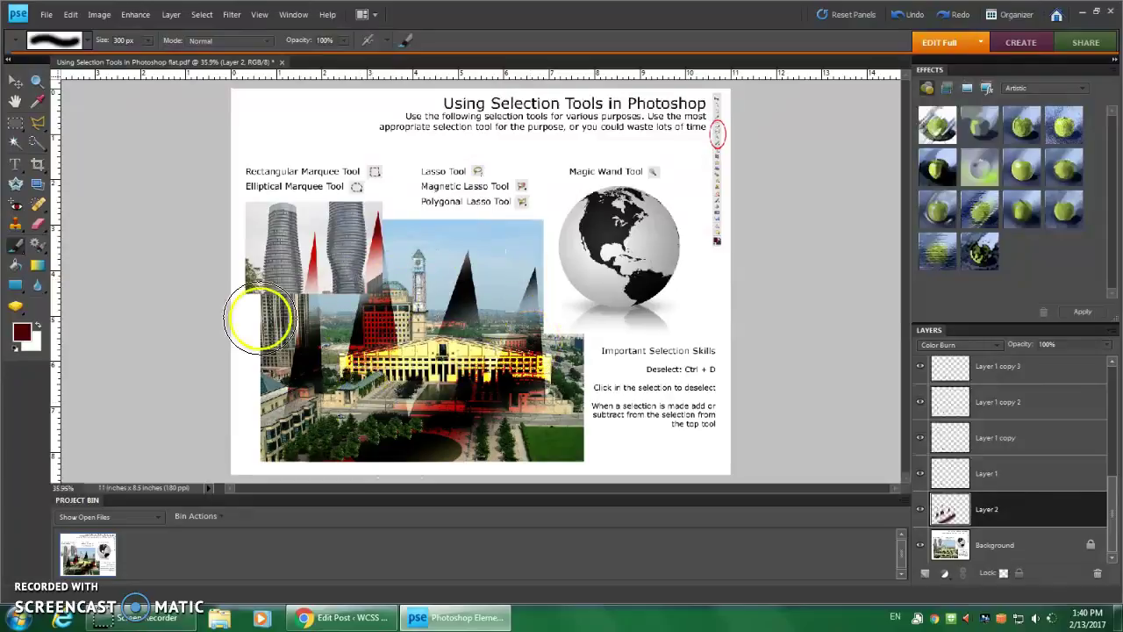
- Select the entire page with the Rectangular Marquee Tool
{"action": "left_click", "coordinate": [37, 120]}
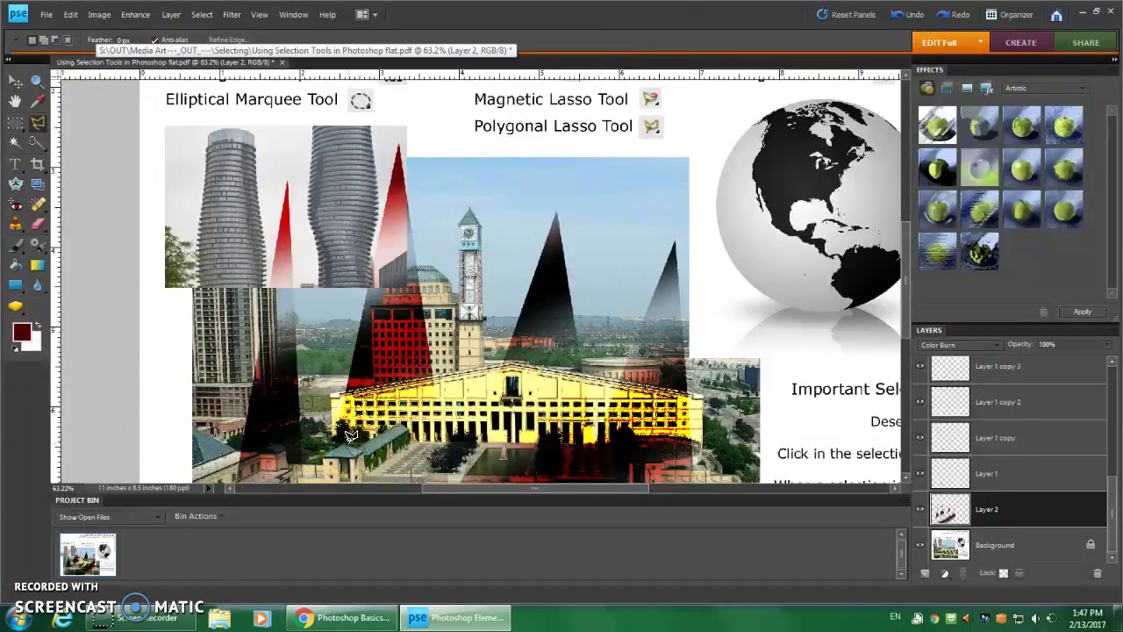
{"action": "key", "text": "ctrl+0"}
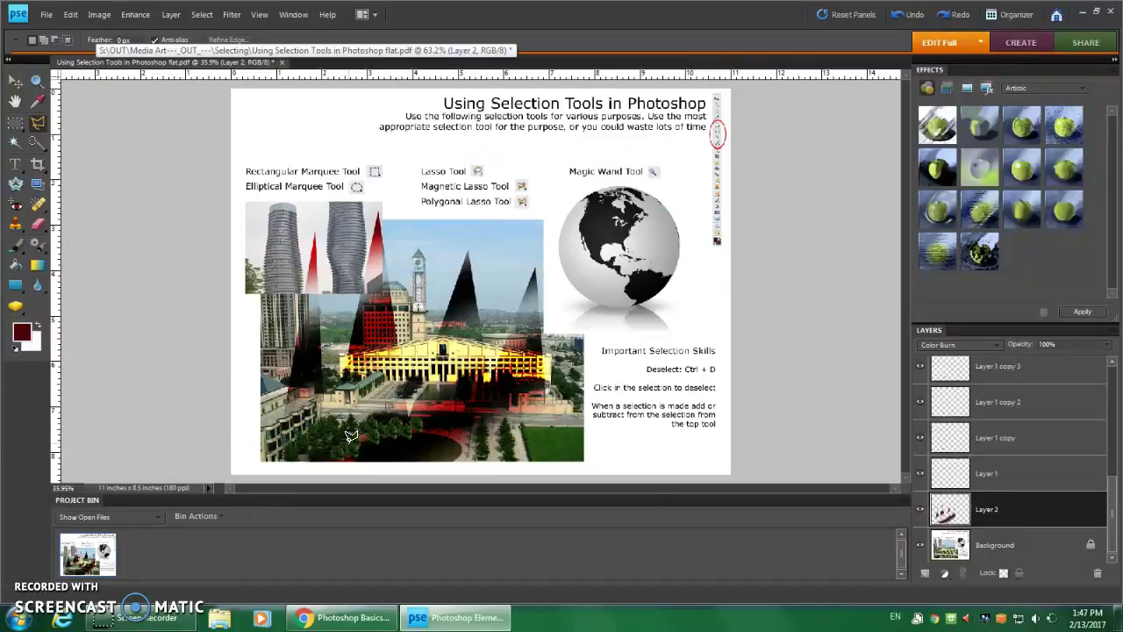
{"action": "left_click", "coordinate": [15, 123]}
{"action": "left_click_drag", "start_coordinate": [208, 82], "coordinate": [743, 472]}
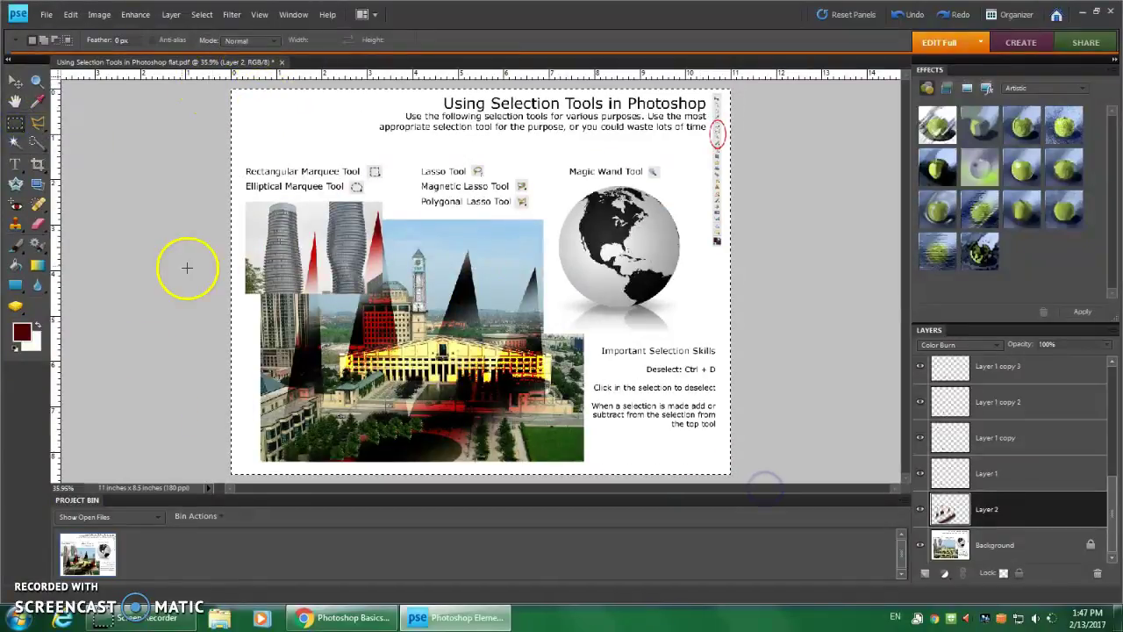
- Select the clock tower from its pointed roof down to the top of its cream base using the Polygonal Lasso Tool
{"action": "left_click", "coordinate": [36, 128]}
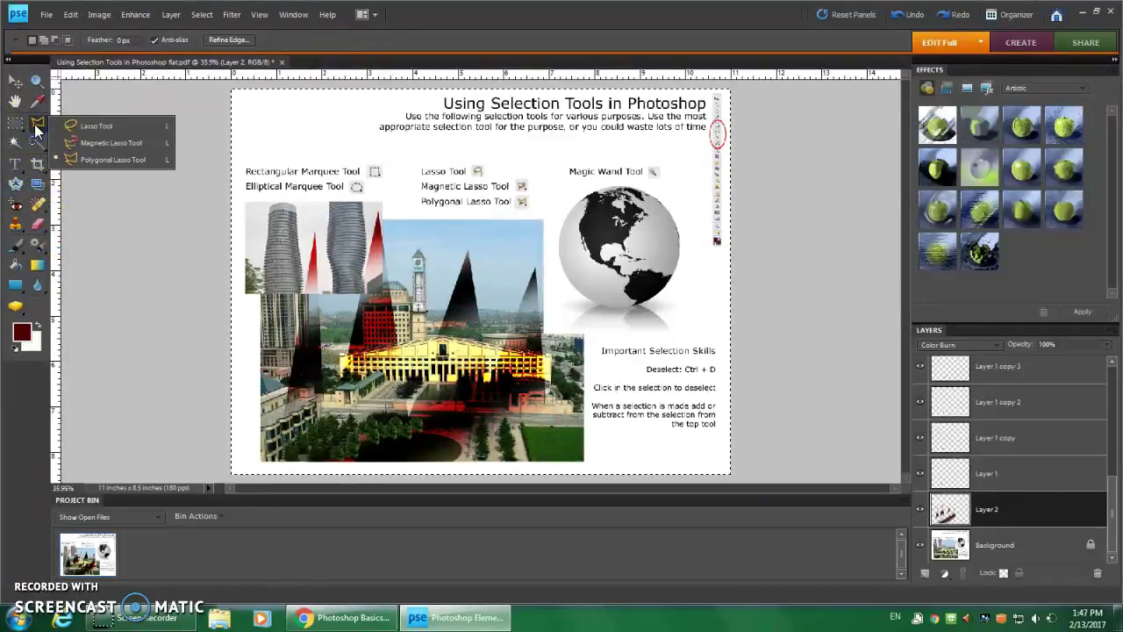
{"action": "left_click", "coordinate": [107, 163]}
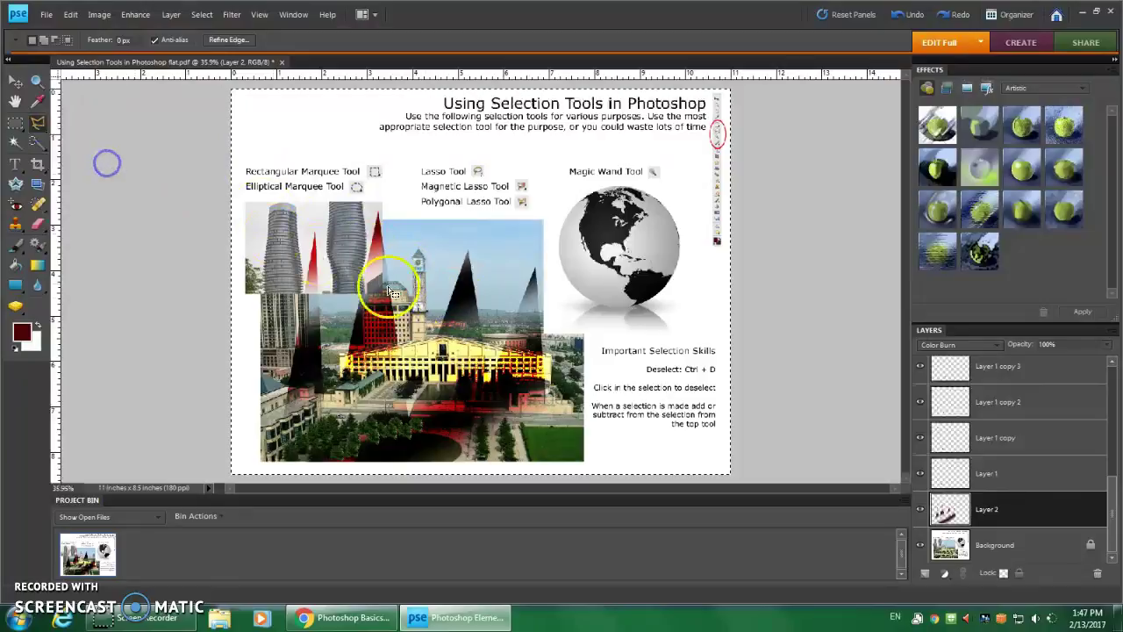
{"action": "key", "text": "ctrl+space"}
{"action": "left_click_drag", "start_coordinate": [377, 230], "coordinate": [468, 336]}
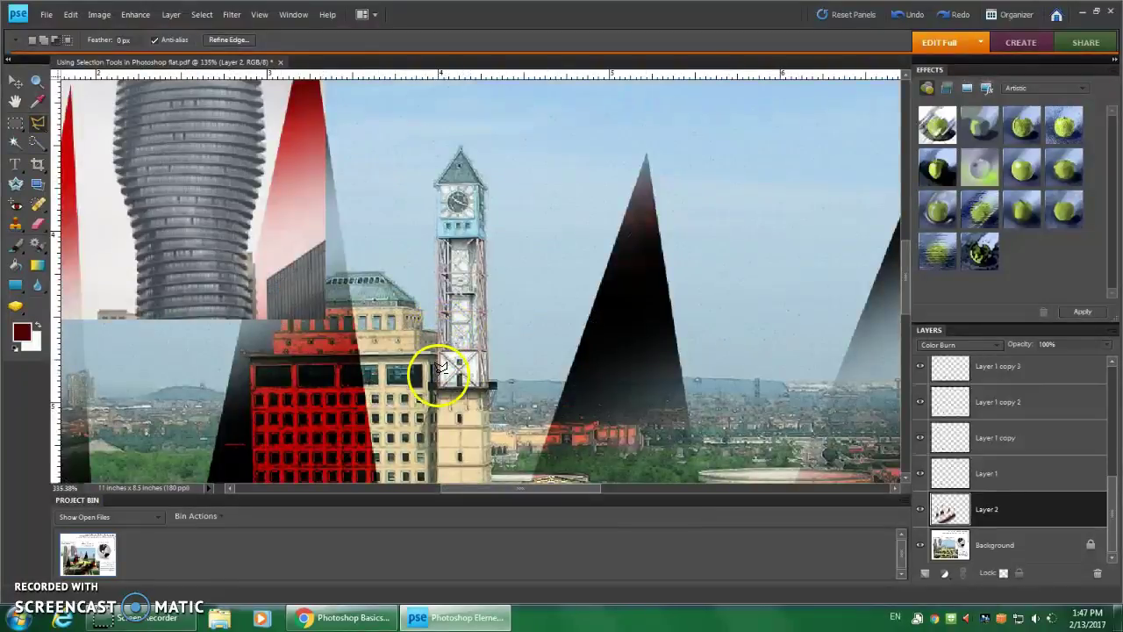
{"action": "left_click", "coordinate": [437, 185]}
{"action": "left_click", "coordinate": [466, 140]}
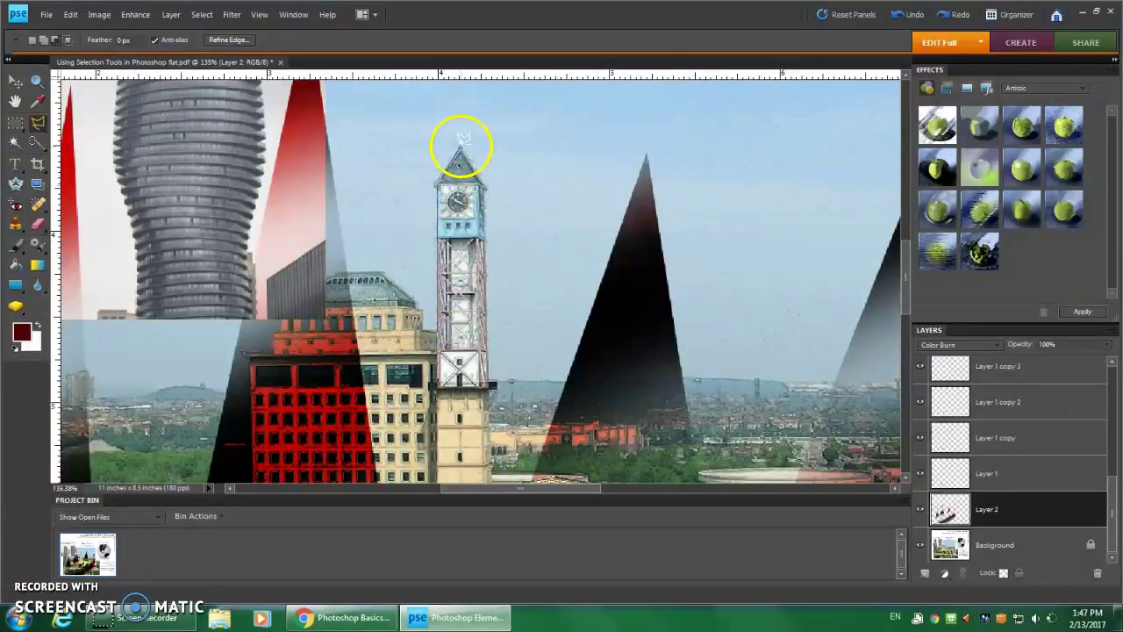
{"action": "left_click", "coordinate": [489, 180]}
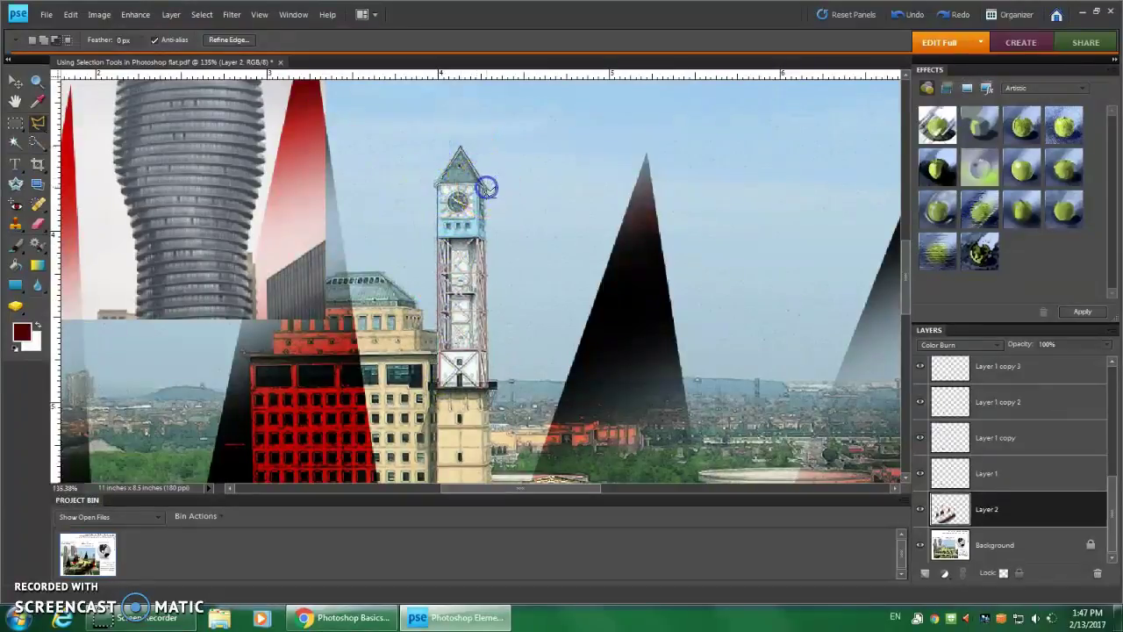
{"action": "left_click", "coordinate": [491, 386]}
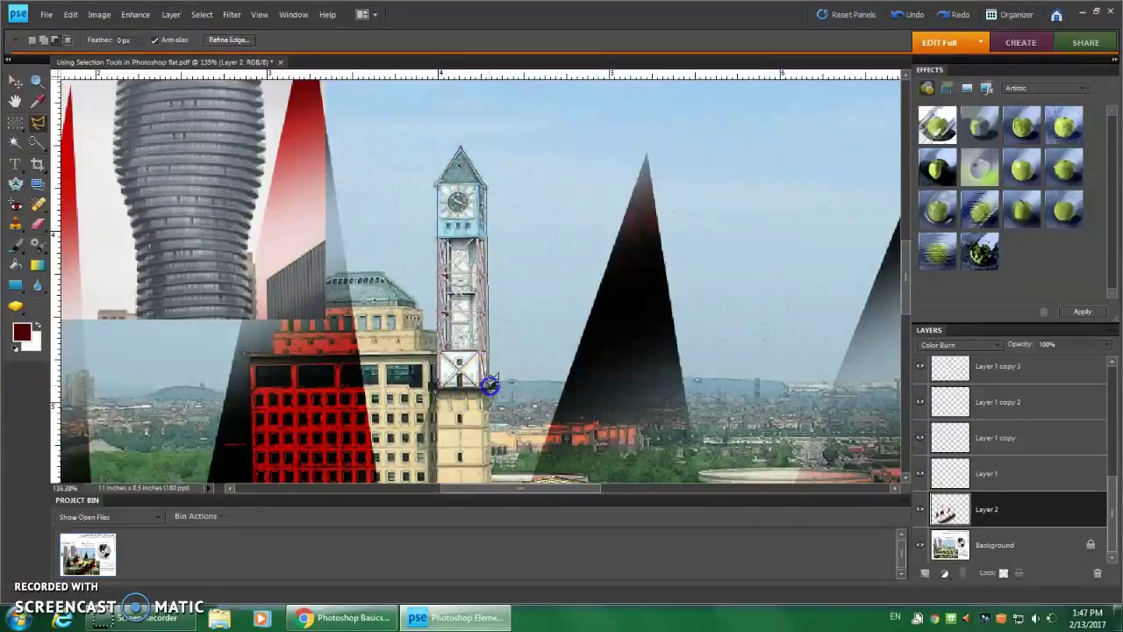
{"action": "left_click", "coordinate": [440, 380]}
{"action": "double_click", "coordinate": [438, 383]}
{"action": "key", "text": "ctrl+space"}
{"action": "left_click_drag", "start_coordinate": [416, 131], "coordinate": [524, 214]}
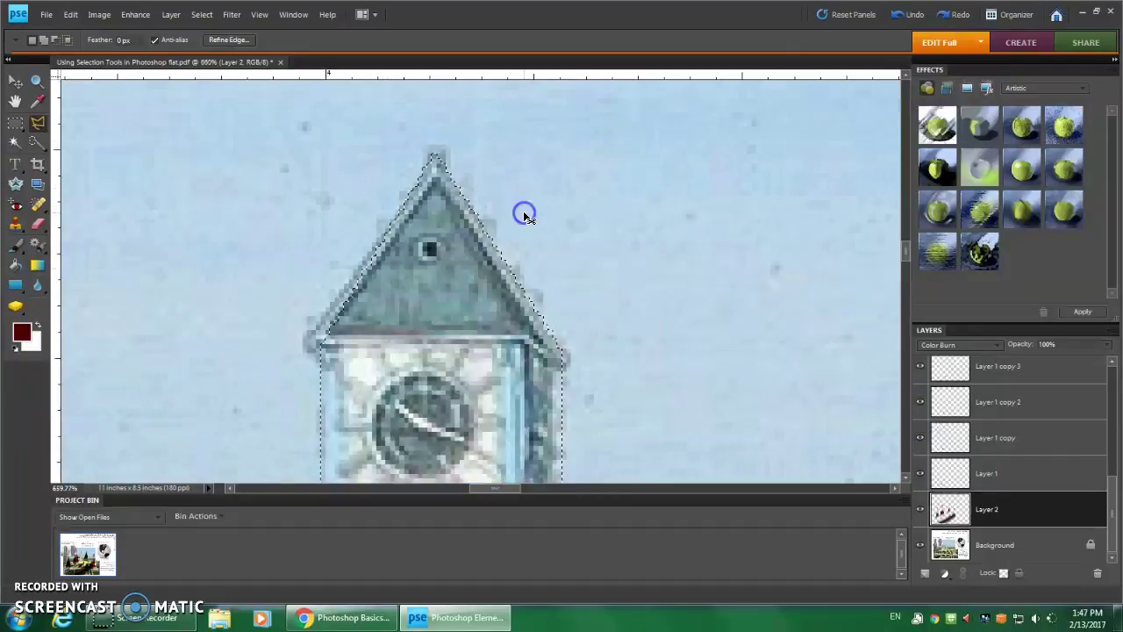
- Correct the clock tower outline to take in the roof's left eave using the Polygonal Lasso Tool
{"action": "left_click_drag", "start_coordinate": [434, 153], "coordinate": [297, 348]}
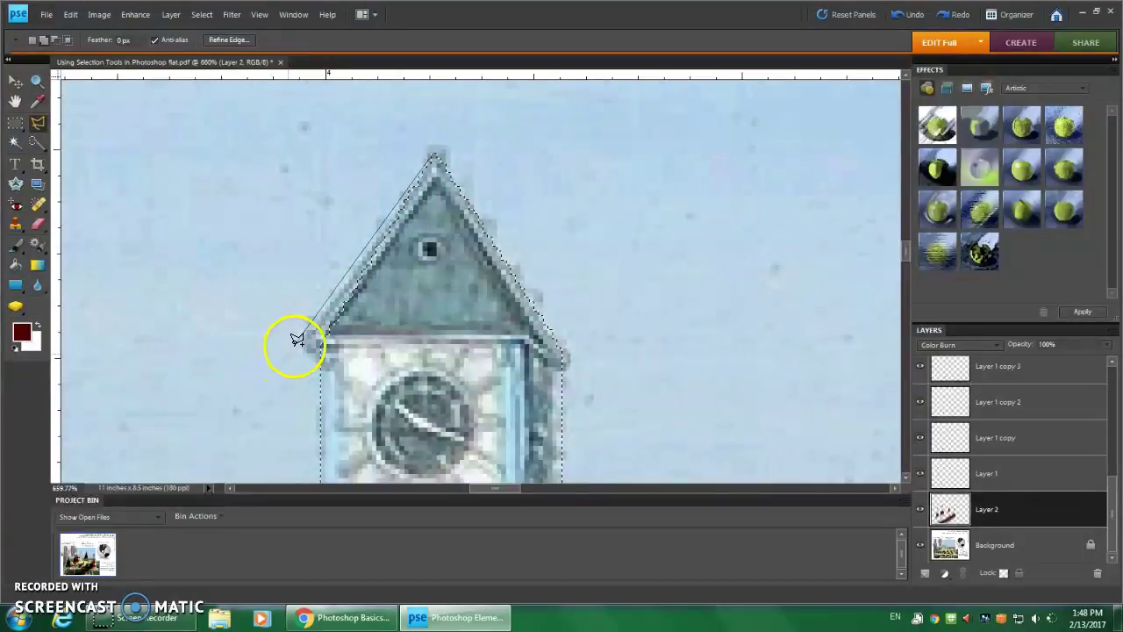
{"action": "left_click", "coordinate": [296, 344]}
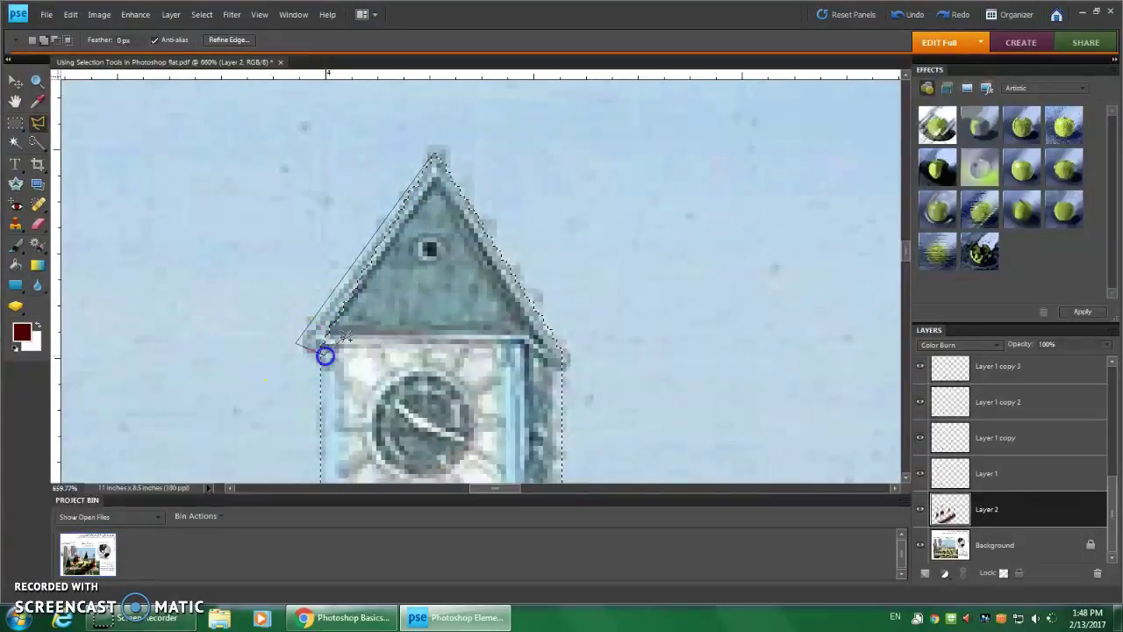
{"action": "left_click", "coordinate": [436, 155]}
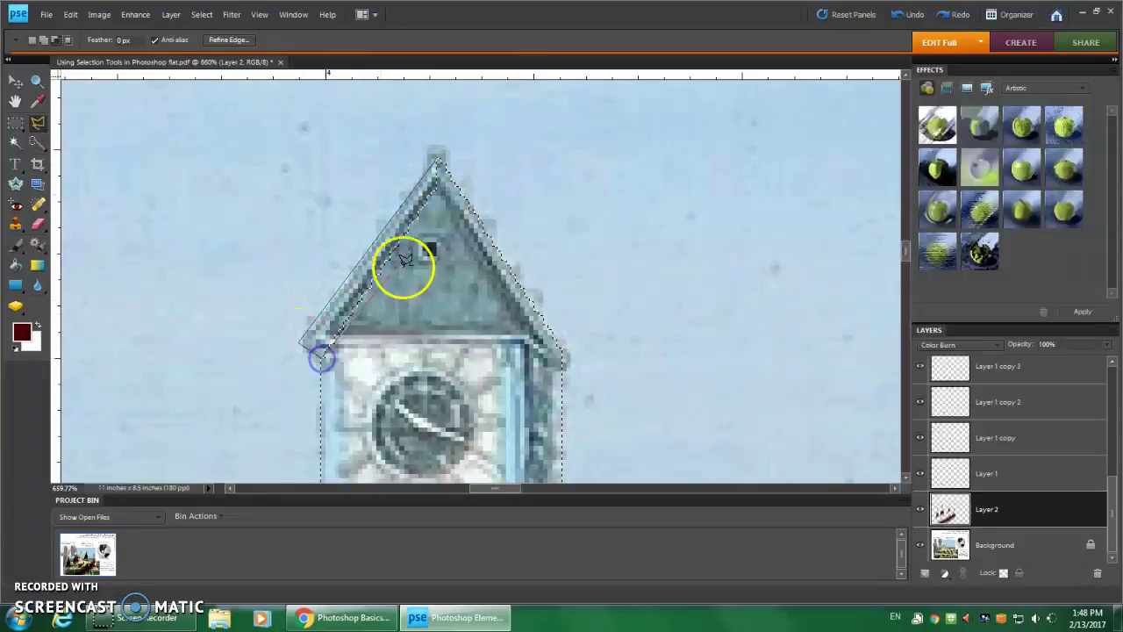
{"action": "left_click", "coordinate": [440, 158]}
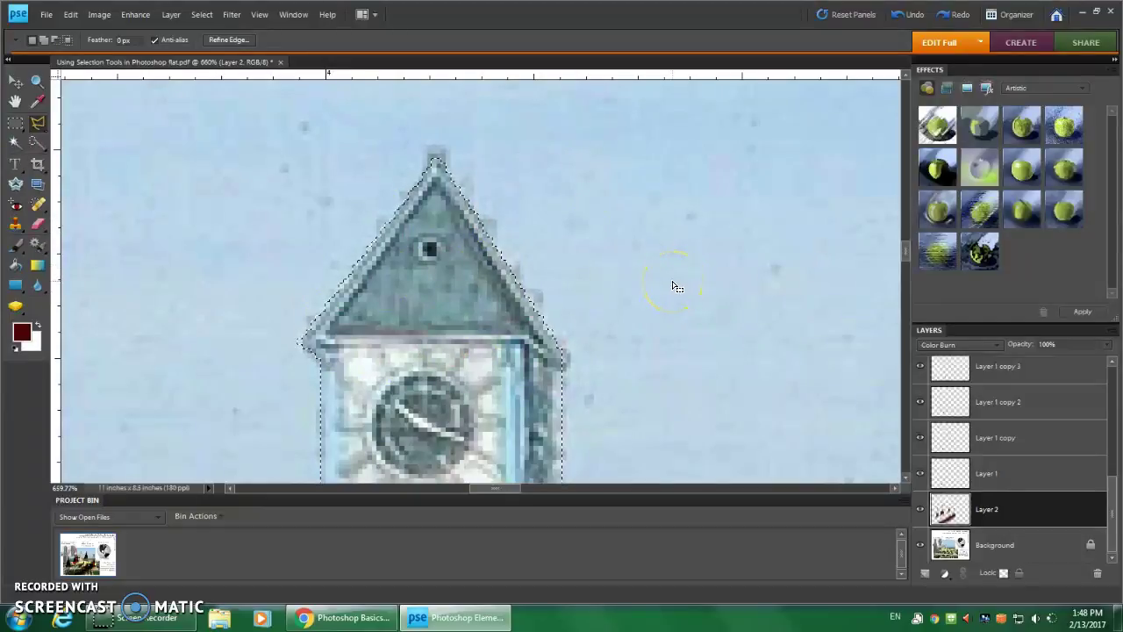
{"action": "key", "text": "ctrl+0"}
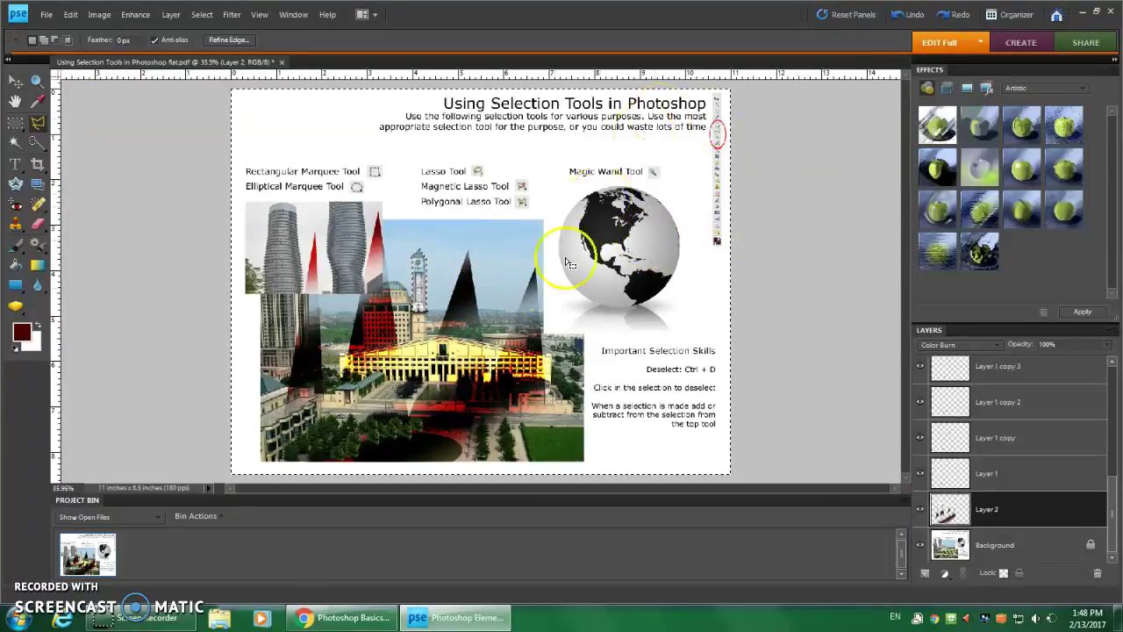
- Try Shadows/Highlights on the Background layer with Lighten Shadows 11%, Darken Highlights 50% and Midtone Contrast -53%, and cancel the adjustment
{"action": "left_click", "coordinate": [1014, 547]}
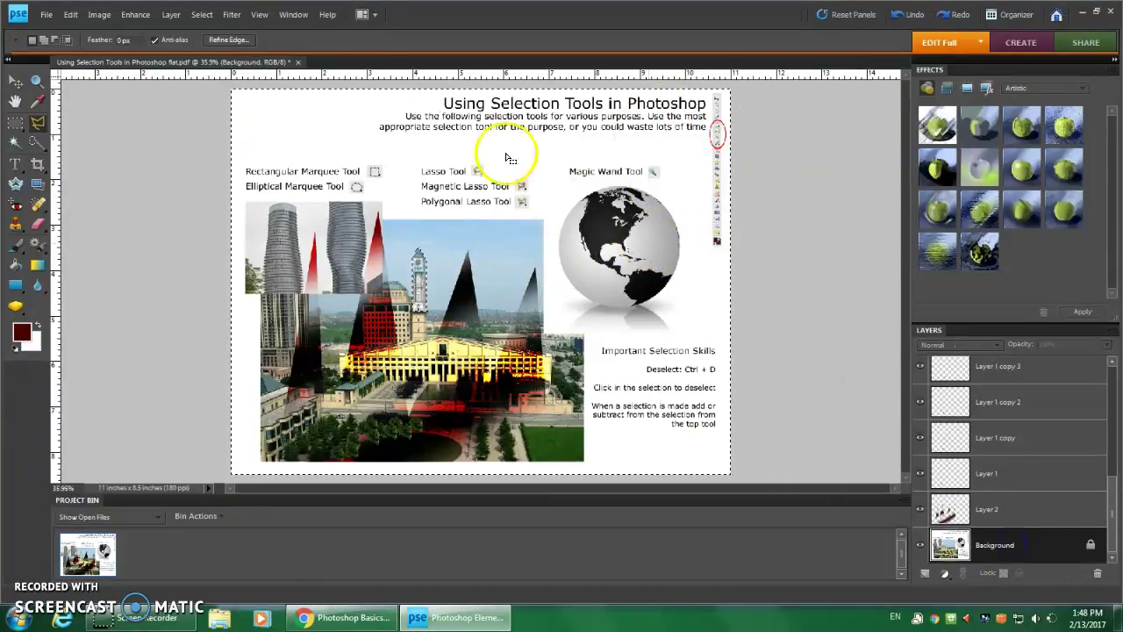
{"action": "left_click", "coordinate": [169, 15]}
{"action": "mouse_move", "coordinate": [135, 15]}
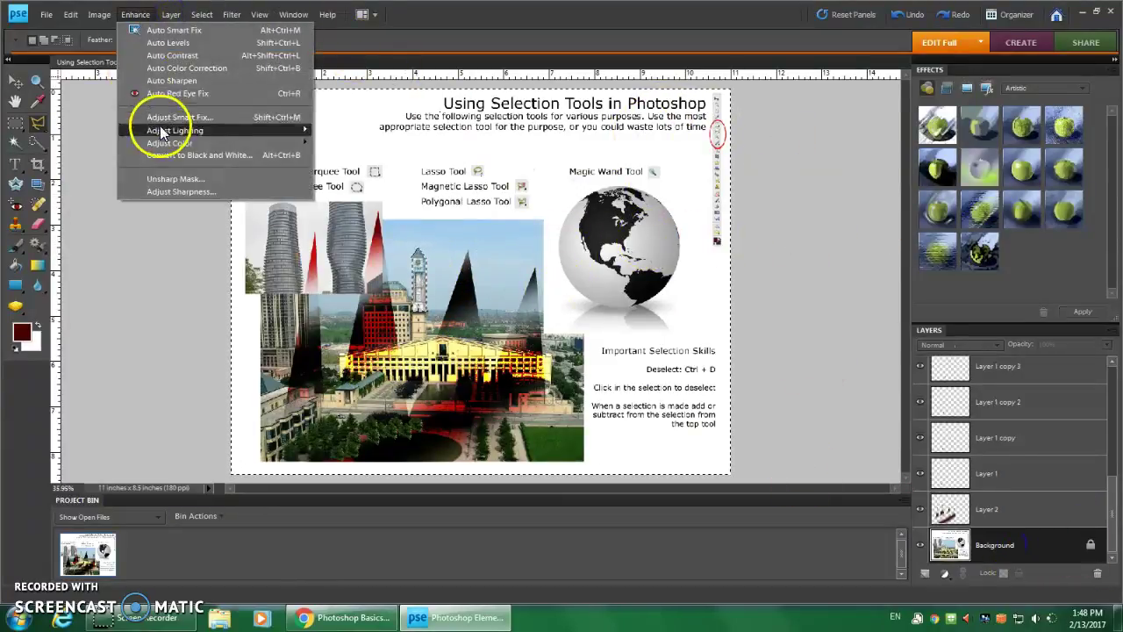
{"action": "mouse_move", "coordinate": [167, 130]}
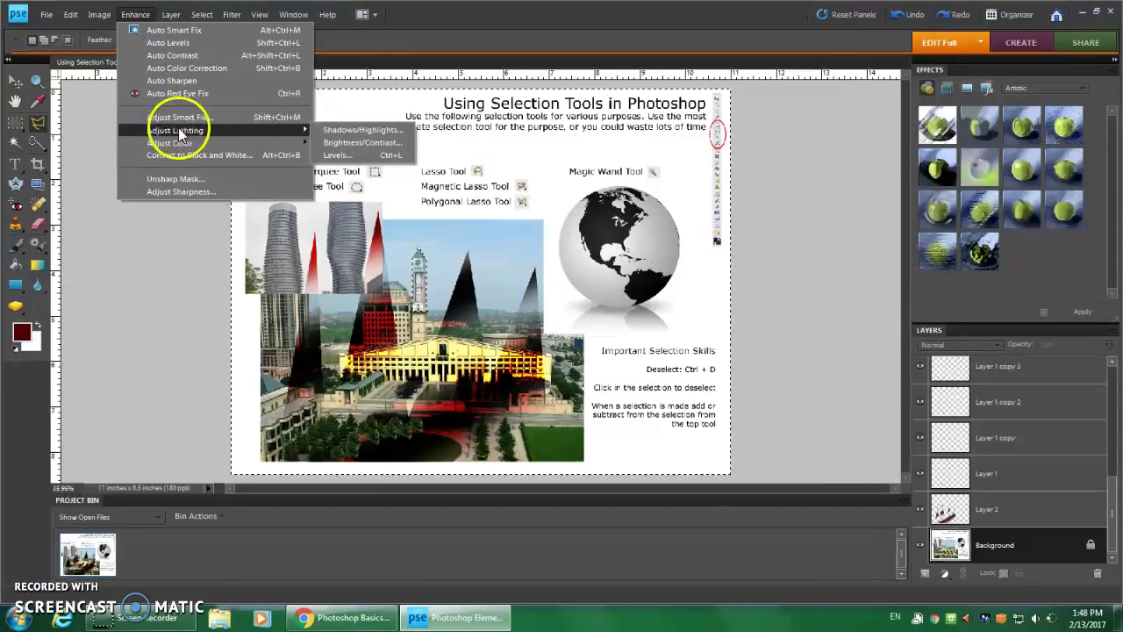
{"action": "left_click", "coordinate": [358, 129]}
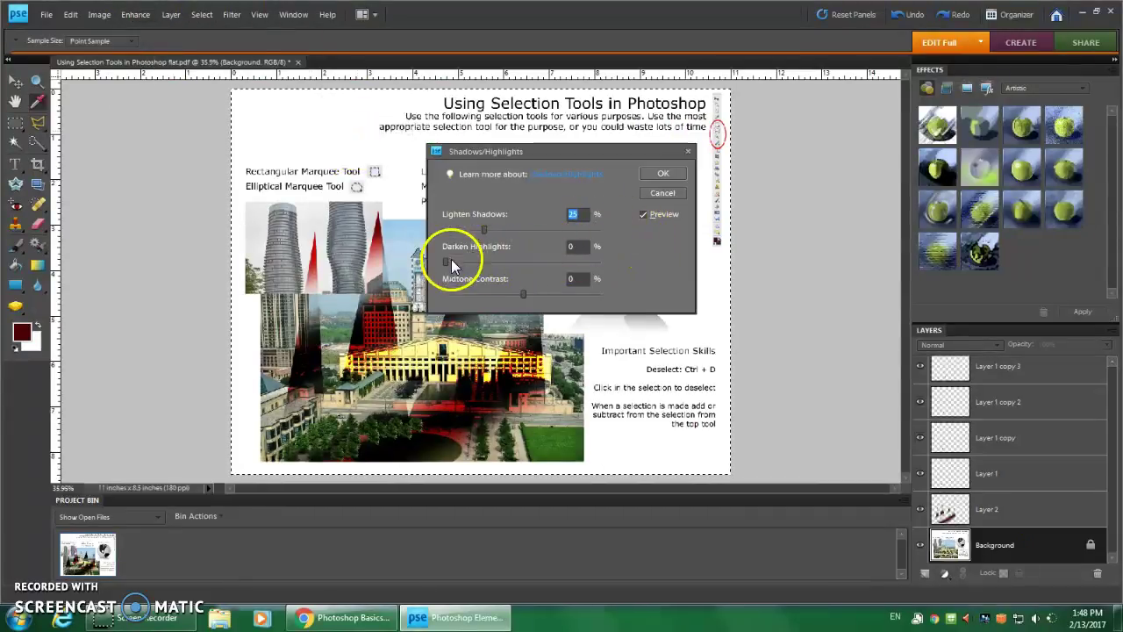
{"action": "left_click_drag", "start_coordinate": [485, 228], "coordinate": [456, 298]}
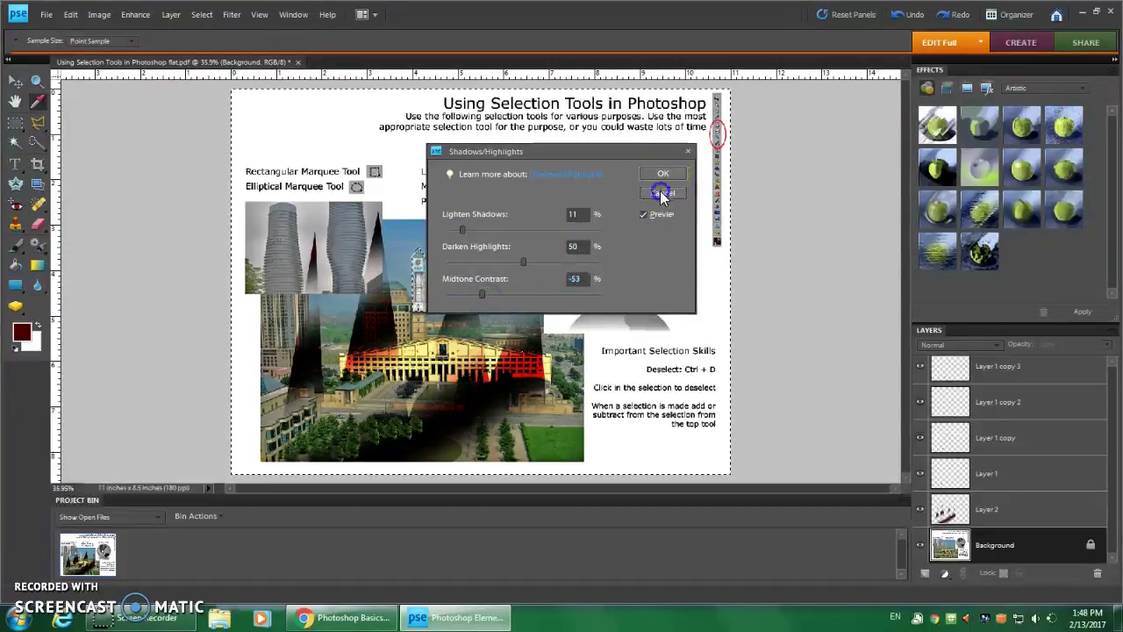
{"action": "left_click", "coordinate": [660, 191]}
{"action": "left_click", "coordinate": [135, 14]}
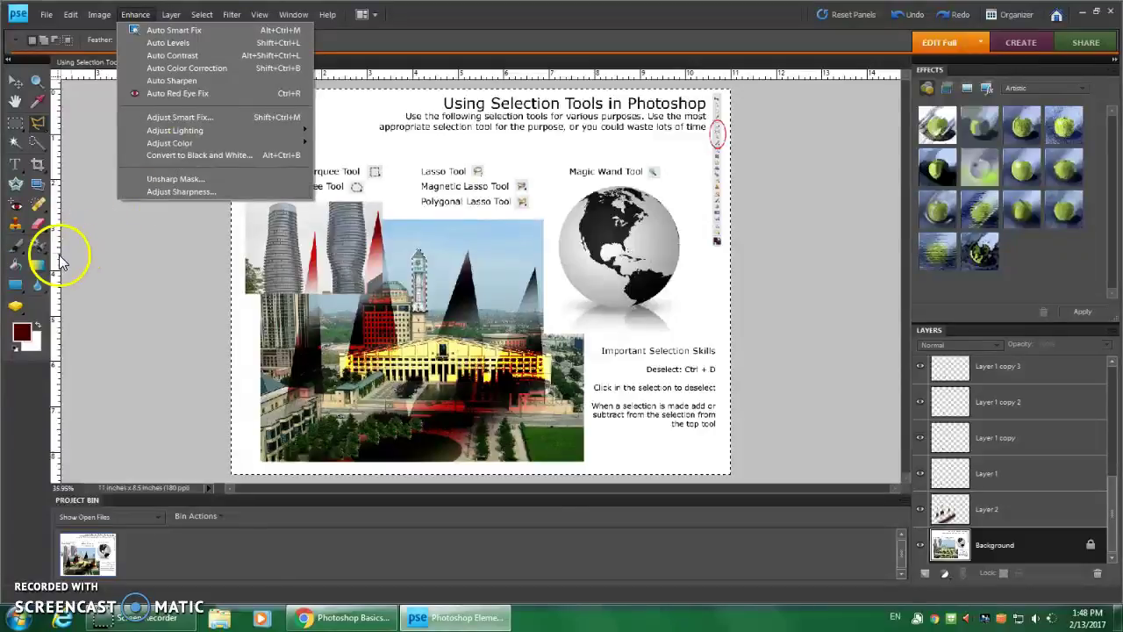
- Activate the Brush Tool and set the foreground colour to near-black
{"action": "left_click", "coordinate": [16, 248]}
{"action": "left_click", "coordinate": [22, 333]}
{"action": "left_click_drag", "start_coordinate": [452, 266], "coordinate": [421, 349]}
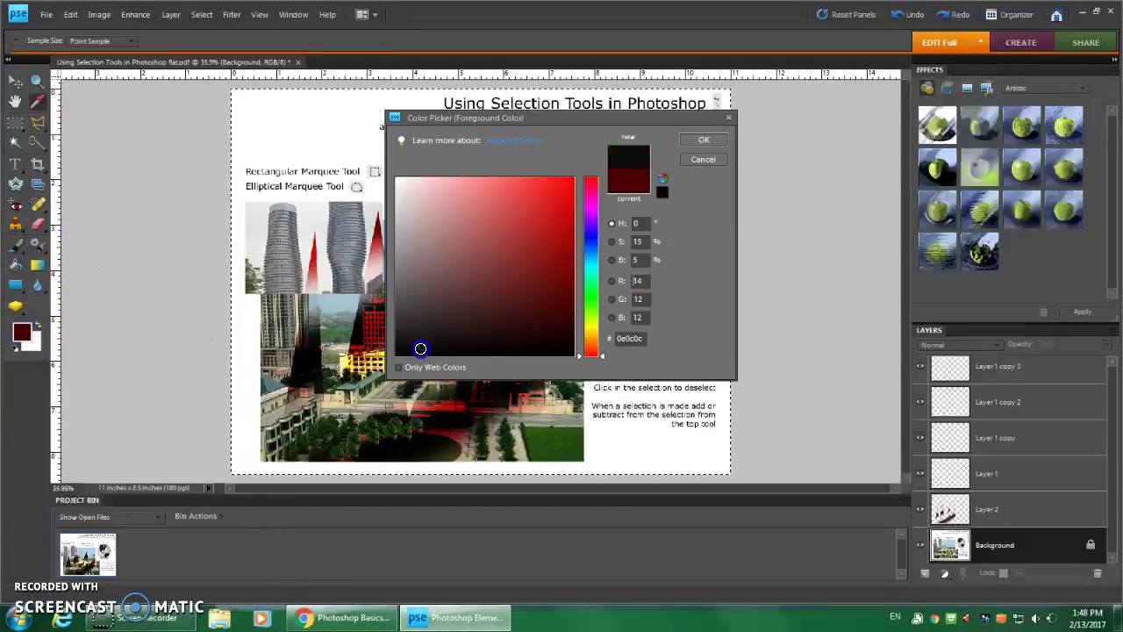
{"action": "left_click", "coordinate": [702, 141]}
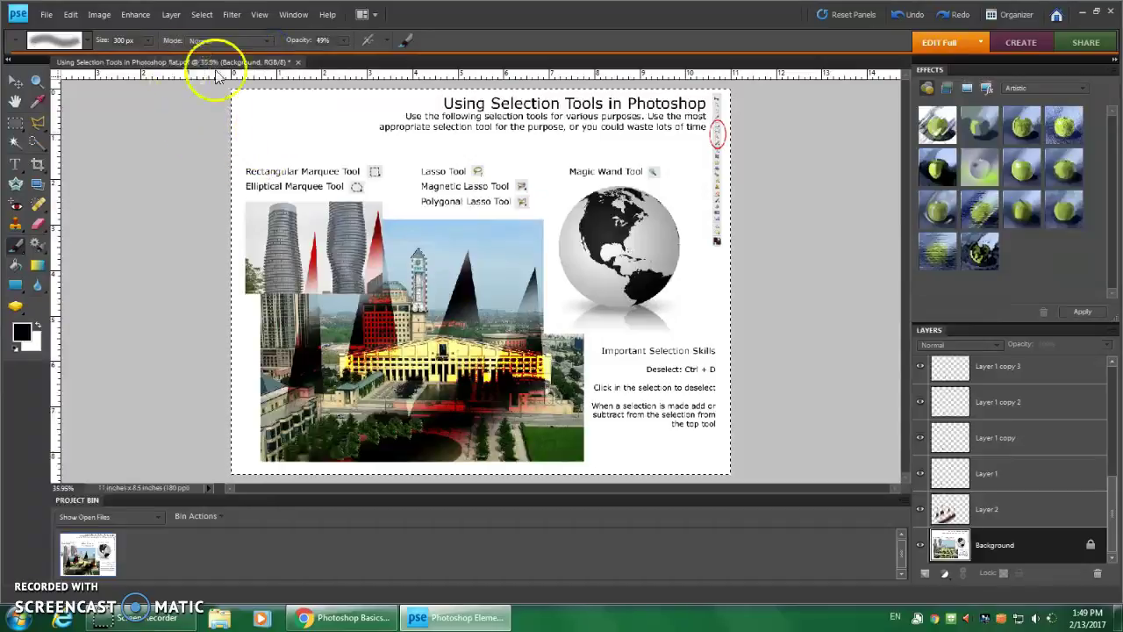
- Try darkening the Background around the clock tower with a 2500 px brush, and undo back to no selection on Layer 2
{"action": "left_click", "coordinate": [149, 41]}
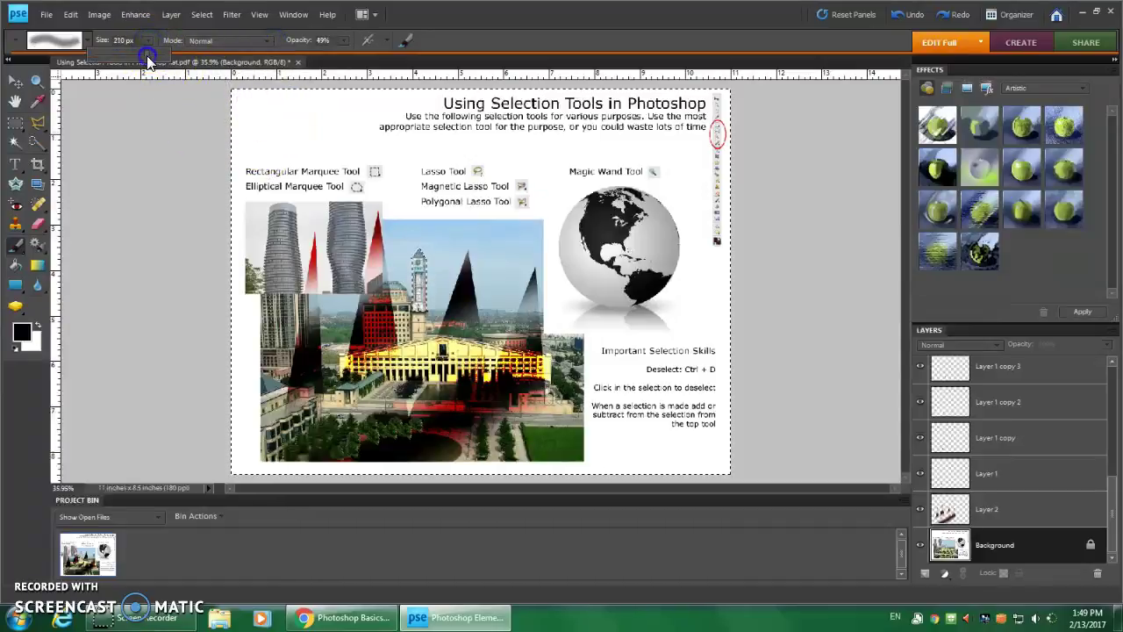
{"action": "mouse_move", "coordinate": [238, 221]}
{"action": "left_mouse_down"}
{"action": "mouse_move", "coordinate": [276, 239]}
{"action": "mouse_move", "coordinate": [414, 245]}
{"action": "mouse_move", "coordinate": [580, 234]}
{"action": "mouse_move", "coordinate": [689, 242]}
{"action": "mouse_move", "coordinate": [744, 269]}
{"action": "mouse_move", "coordinate": [698, 330]}
{"action": "mouse_move", "coordinate": [572, 347]}
{"action": "mouse_move", "coordinate": [323, 348]}
{"action": "mouse_move", "coordinate": [311, 315]}
{"action": "mouse_move", "coordinate": [322, 210]}
{"action": "mouse_move", "coordinate": [426, 163]}
{"action": "mouse_move", "coordinate": [627, 184]}
{"action": "mouse_move", "coordinate": [666, 347]}
{"action": "mouse_move", "coordinate": [501, 385]}
{"action": "mouse_move", "coordinate": [306, 365]}
{"action": "left_mouse_up"}
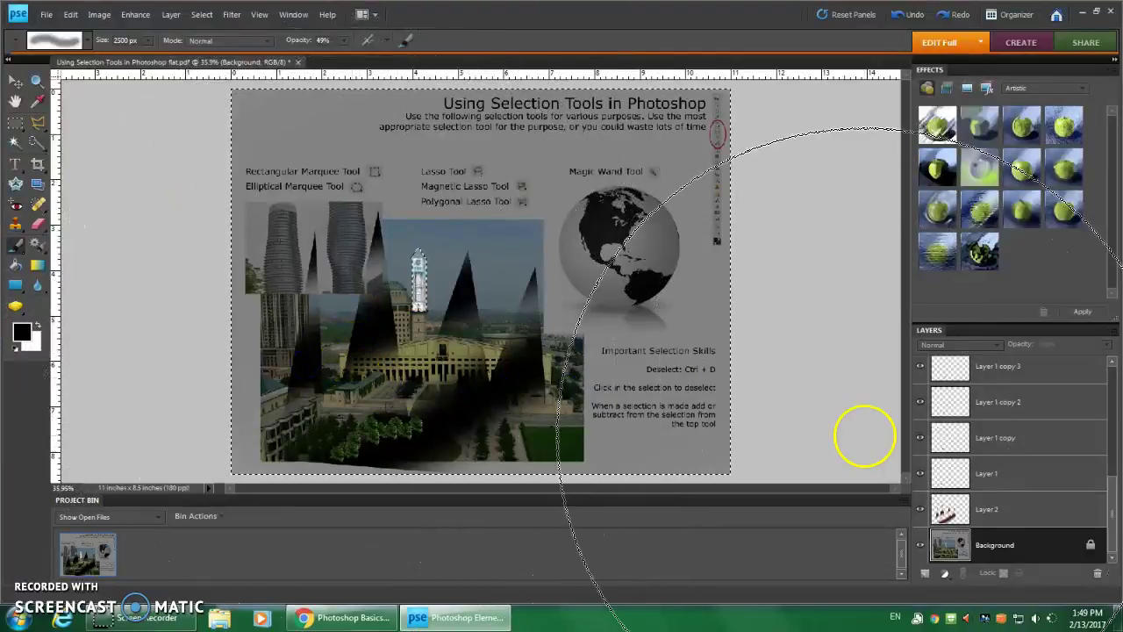
{"action": "mouse_move", "coordinate": [380, 370]}
{"action": "left_mouse_down"}
{"action": "mouse_move", "coordinate": [341, 373]}
{"action": "mouse_move", "coordinate": [314, 336]}
{"action": "mouse_move", "coordinate": [305, 232]}
{"action": "mouse_move", "coordinate": [514, 202]}
{"action": "mouse_move", "coordinate": [636, 229]}
{"action": "mouse_move", "coordinate": [715, 363]}
{"action": "mouse_move", "coordinate": [700, 433]}
{"action": "mouse_move", "coordinate": [366, 425]}
{"action": "left_mouse_up"}
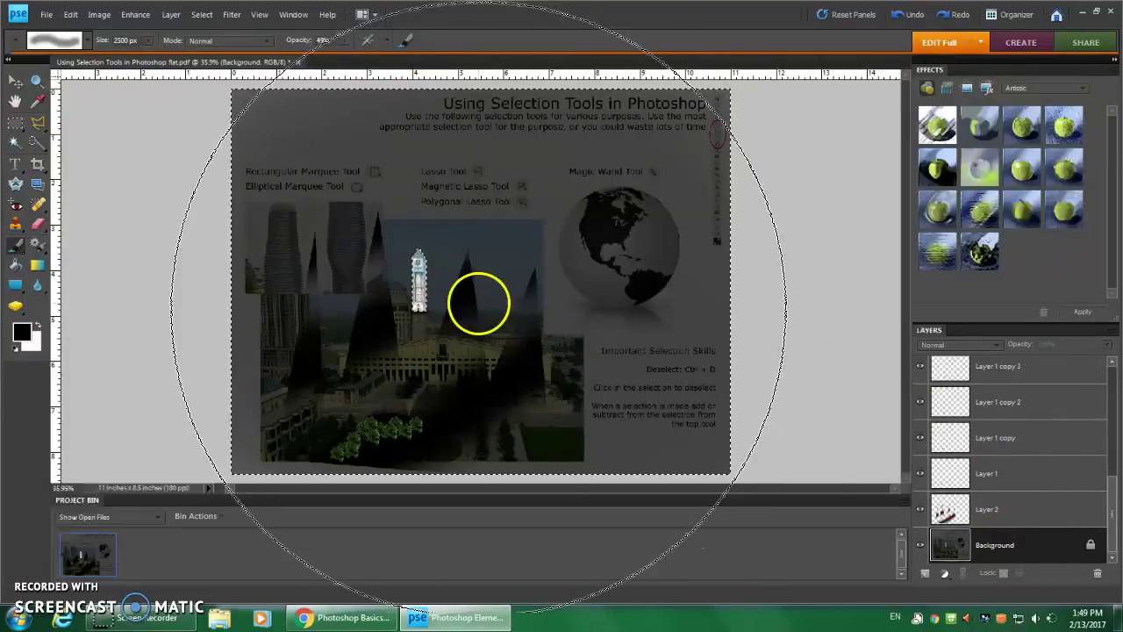
{"action": "key", "text": "ctrl+z"}
{"action": "key", "text": "ctrl+z"}
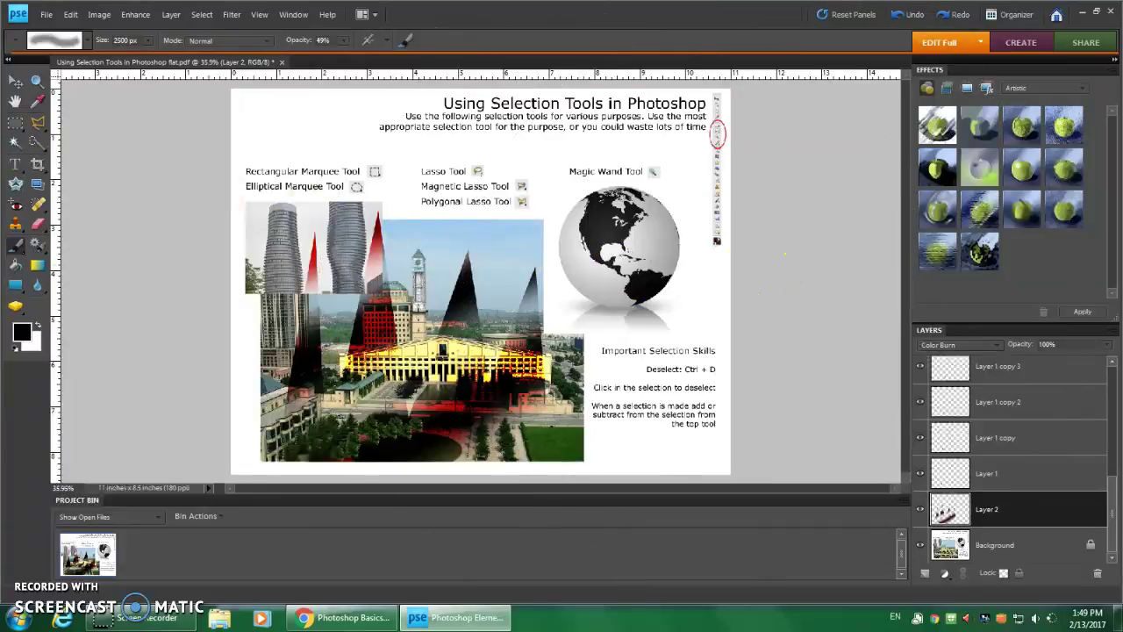
- Outline the clock tower again with the Polygonal Lasso Tool, from its pointed roof to its white lattice base, and invert the selection
{"action": "left_click", "coordinate": [35, 127]}
{"action": "left_click_drag", "start_coordinate": [361, 220], "coordinate": [491, 355]}
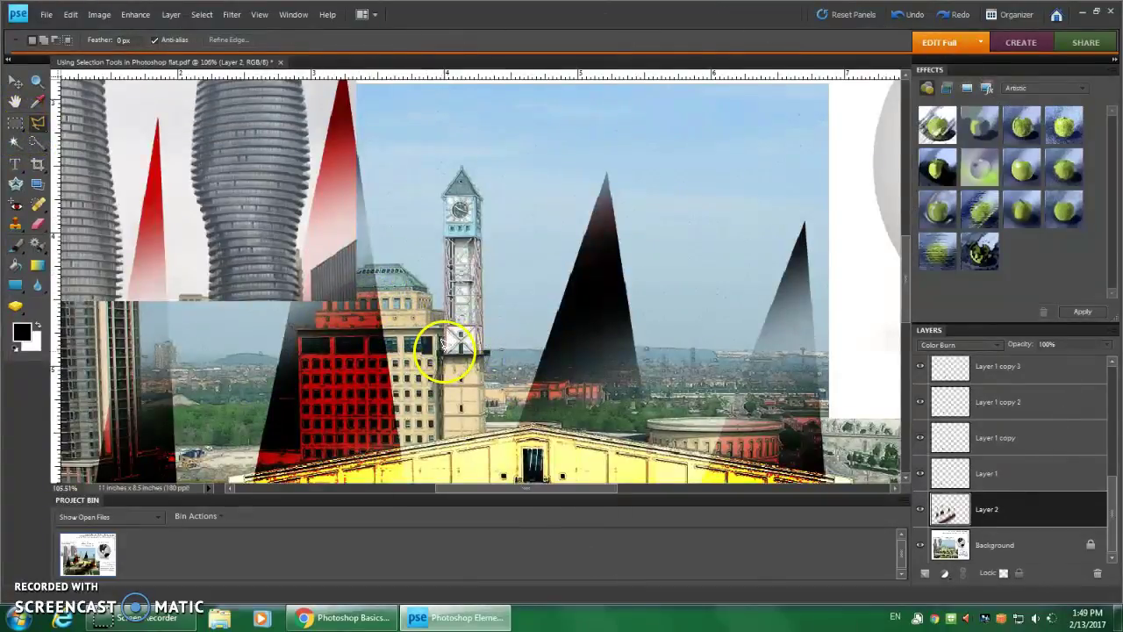
{"action": "left_click", "coordinate": [461, 167]}
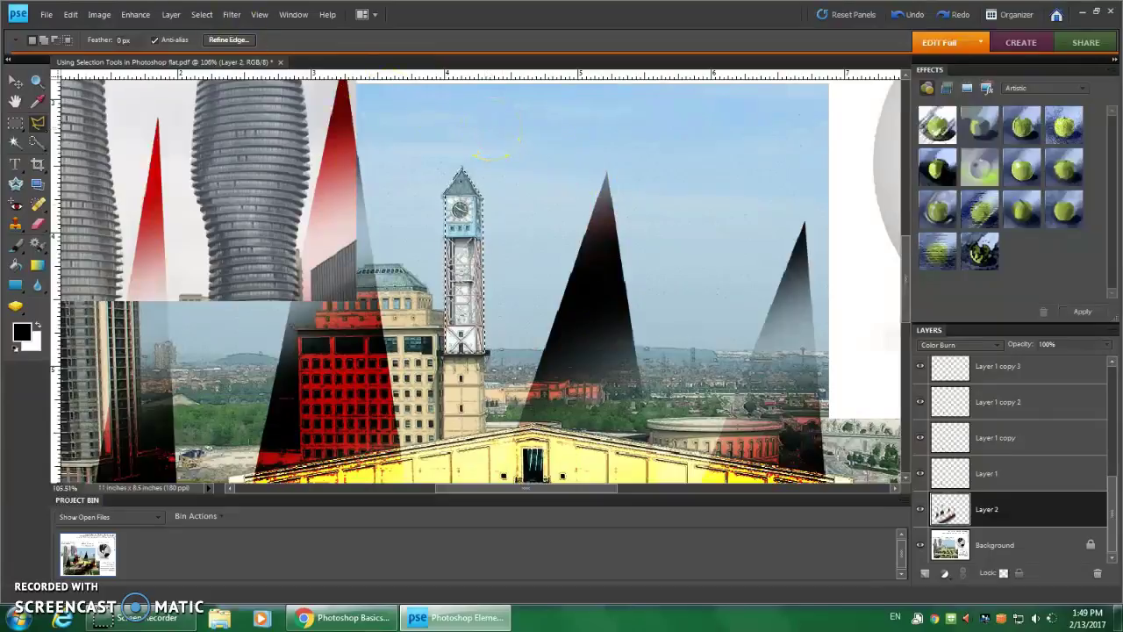
{"action": "left_click", "coordinate": [194, 15]}
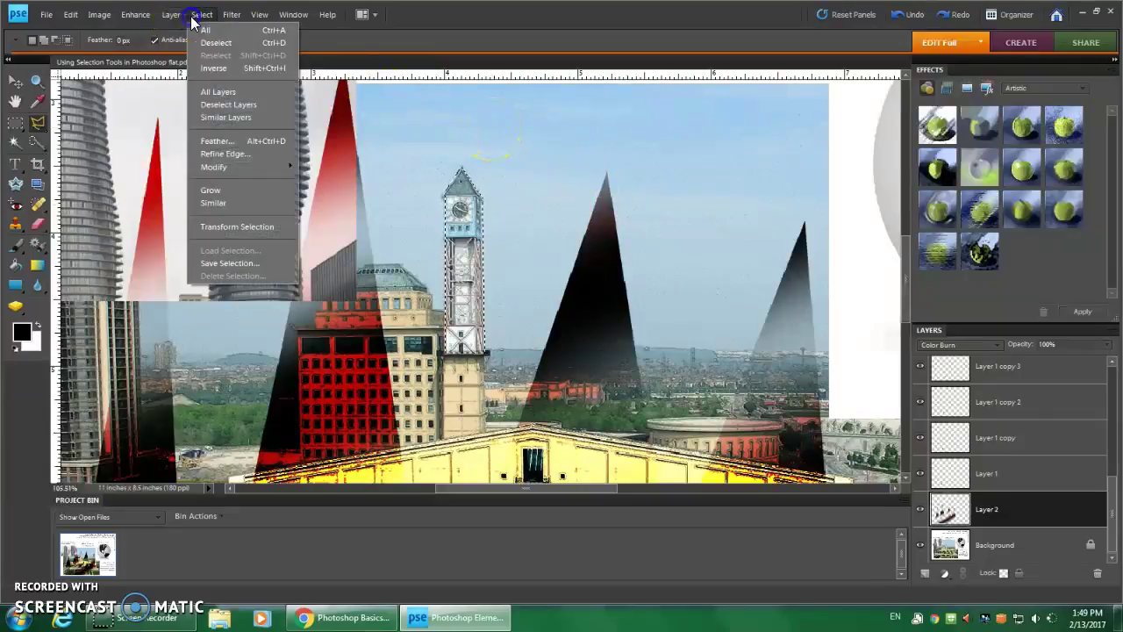
{"action": "left_click", "coordinate": [205, 68]}
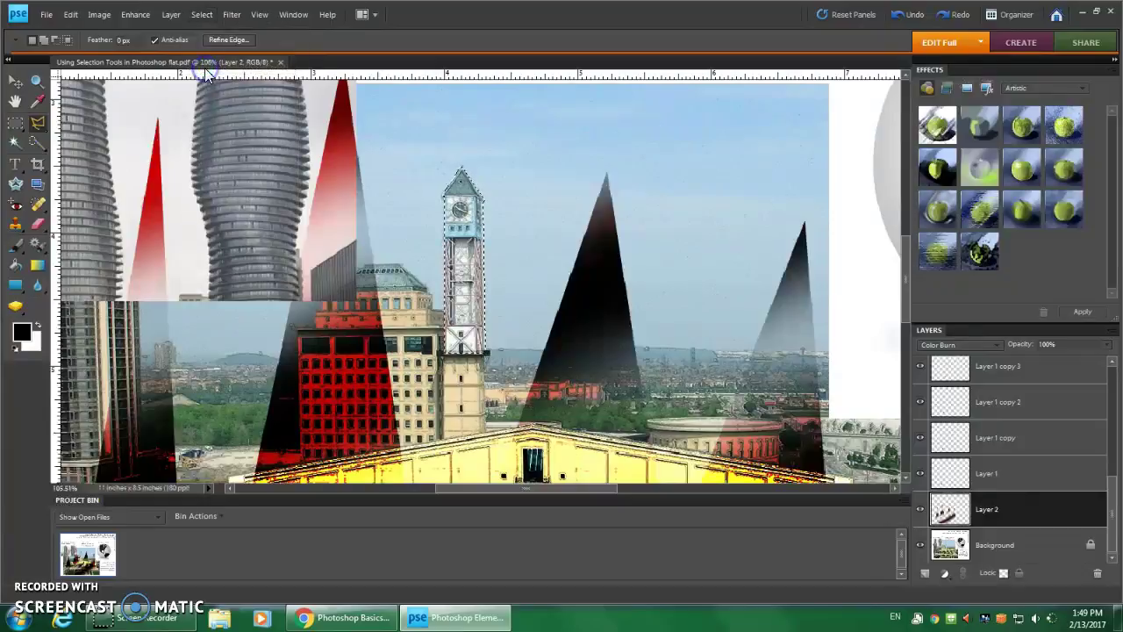
- Try filling the clock tower with black on Layer 2 using the Paint Bucket Tool, and undo the fill
{"action": "left_click", "coordinate": [15, 266]}
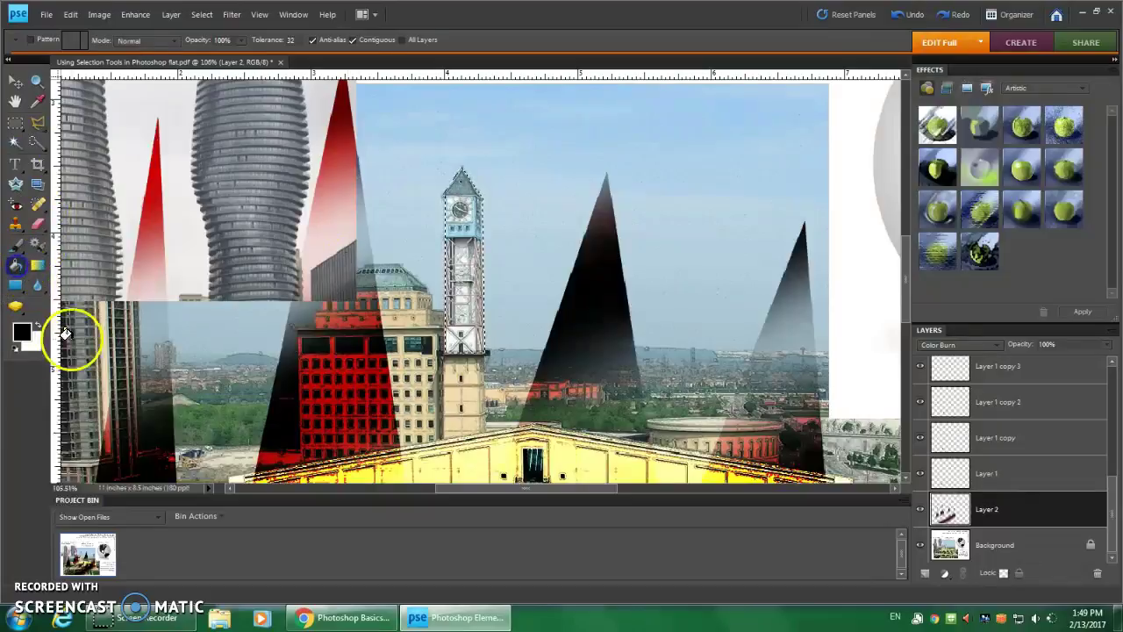
{"action": "left_click", "coordinate": [461, 222]}
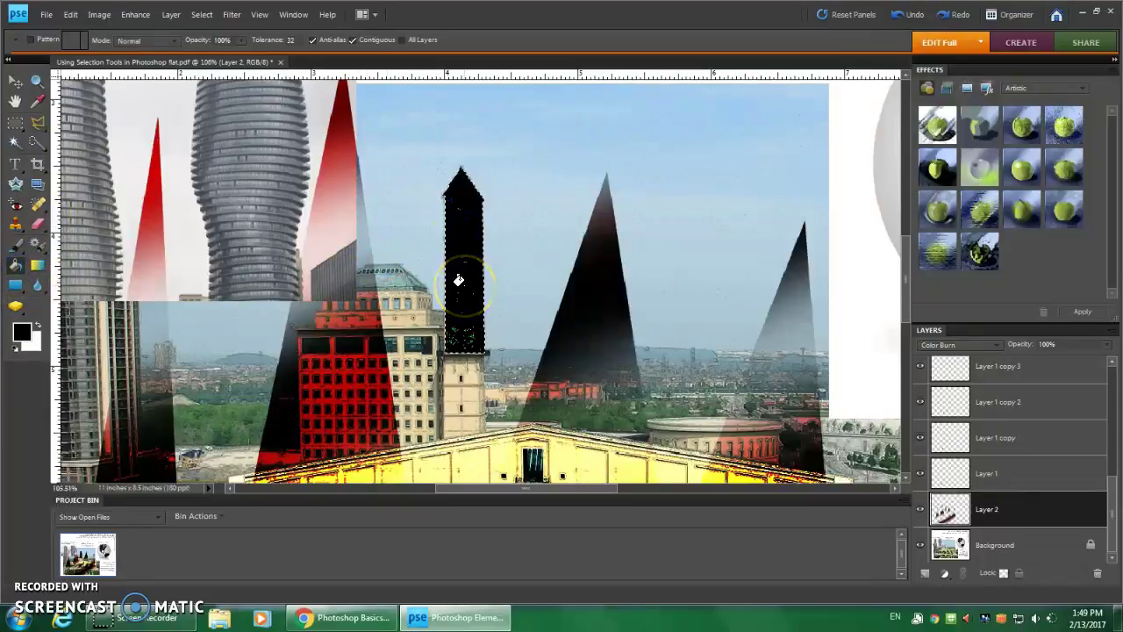
{"action": "key", "text": "ctrl+z"}
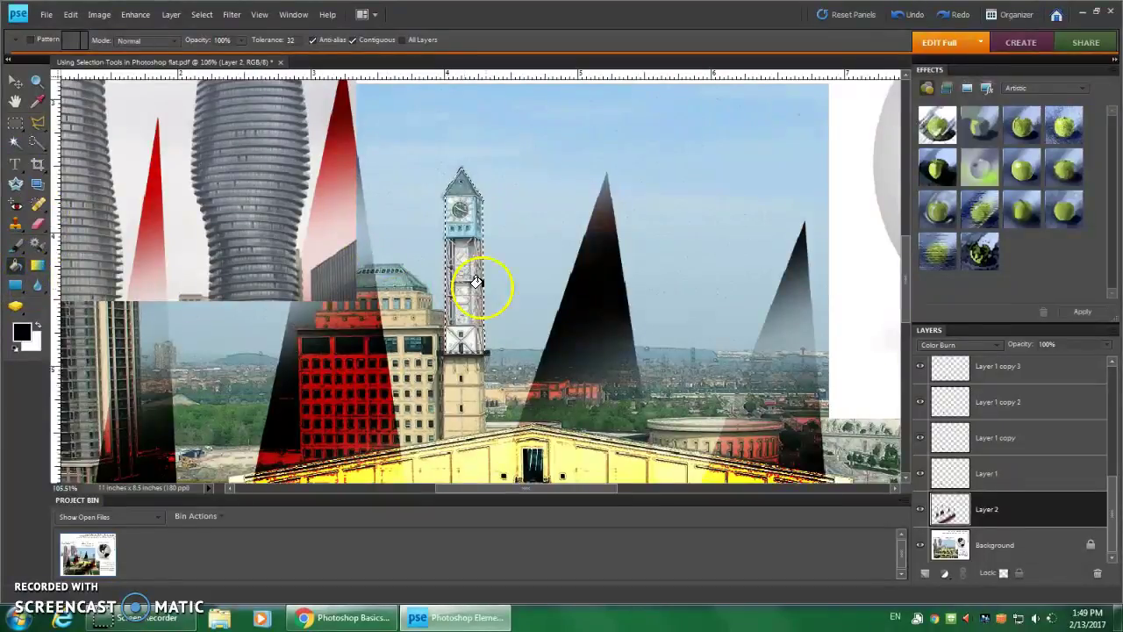
- Try inverting the selection and filling the area outside the clock tower with black on Layer 2, and undo both changes
{"action": "left_click", "coordinate": [202, 14]}
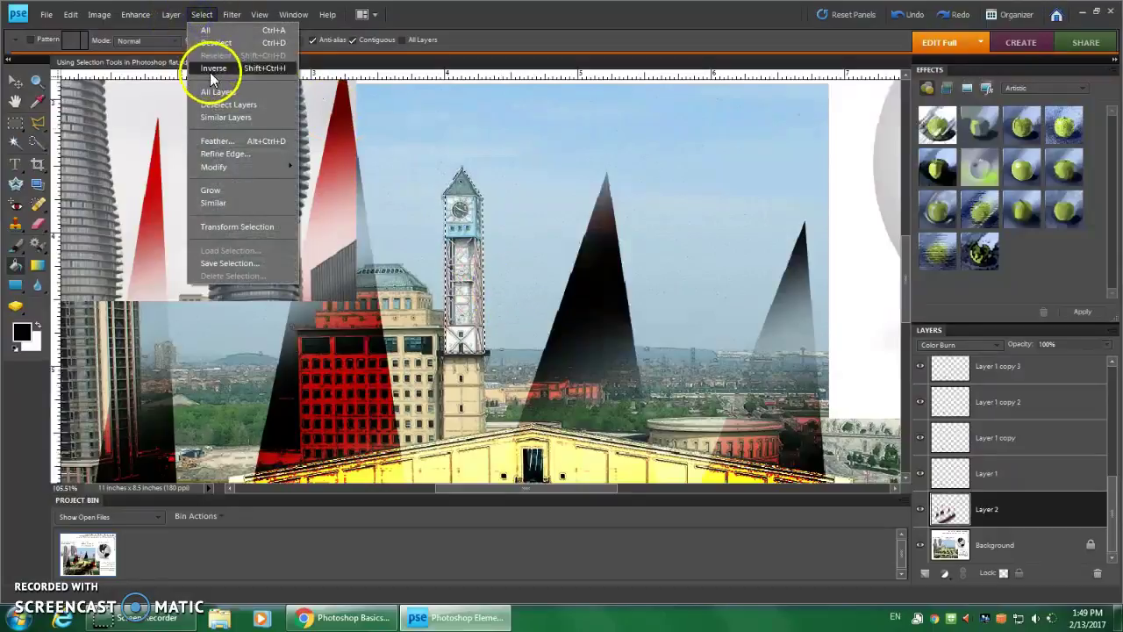
{"action": "left_click", "coordinate": [211, 71]}
{"action": "left_click", "coordinate": [457, 263]}
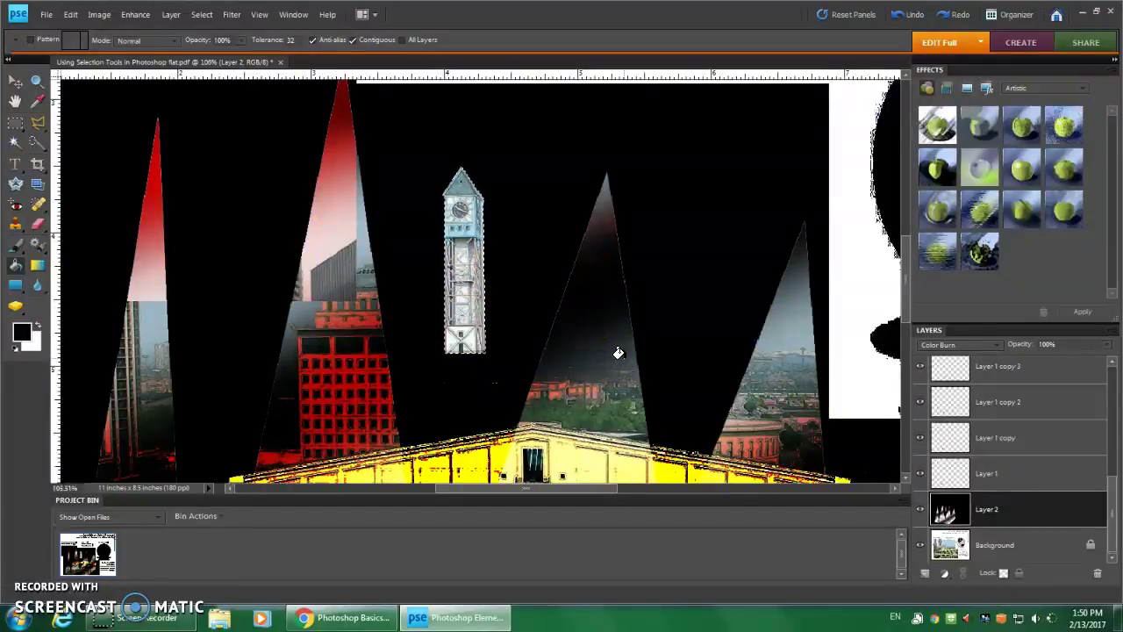
{"action": "key", "text": "ctrl+0"}
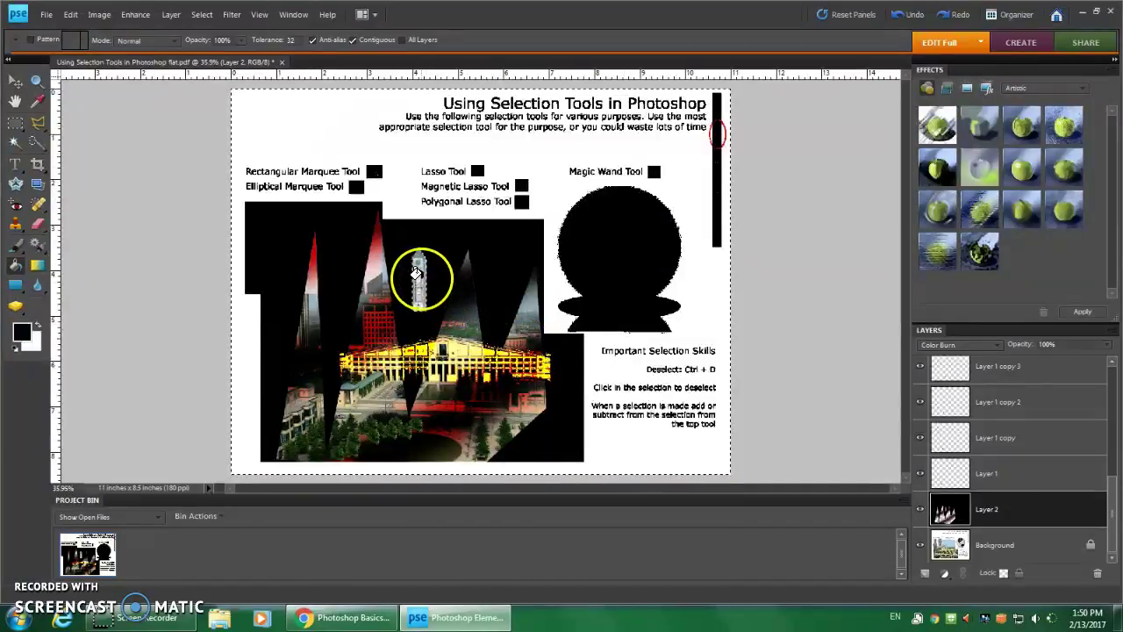
{"action": "left_click_drag", "start_coordinate": [419, 300], "coordinate": [412, 263]}
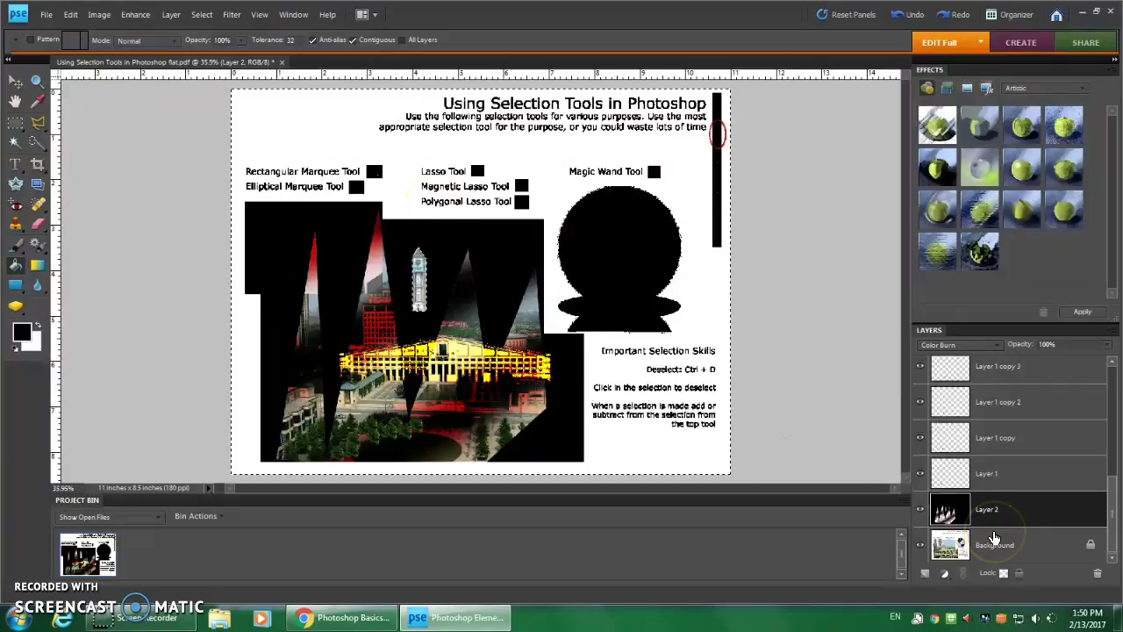
{"action": "key", "text": "ctrl+z"}
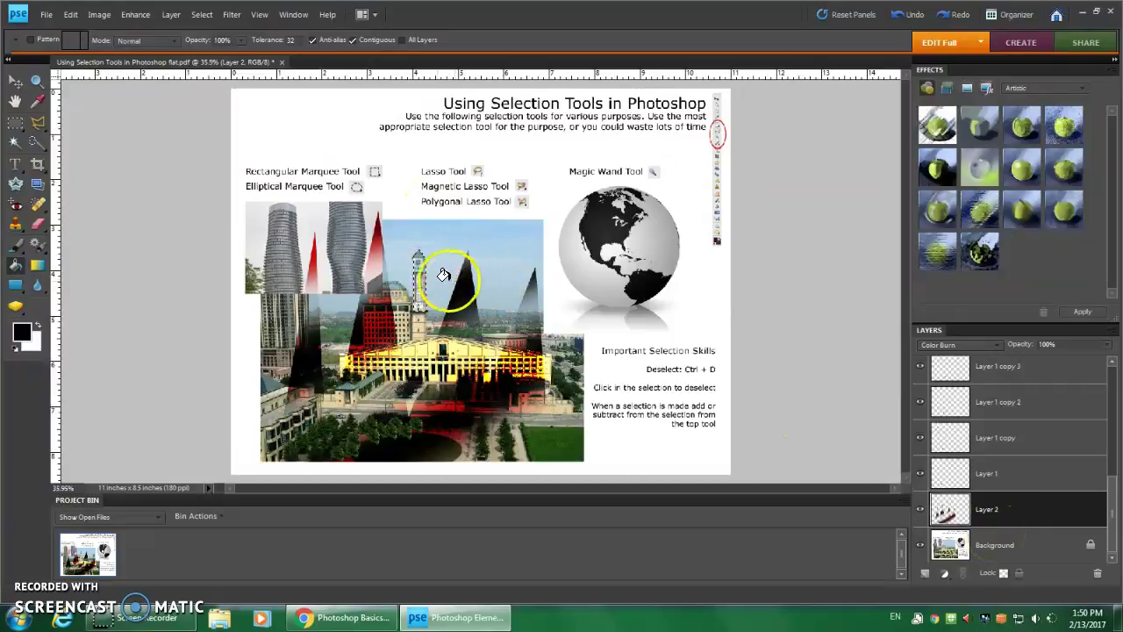
- Draw a rough freehand selection around the fountain pool and the building entrance with the Lasso Tool
{"action": "left_click_drag", "start_coordinate": [36, 123], "coordinate": [82, 120]}
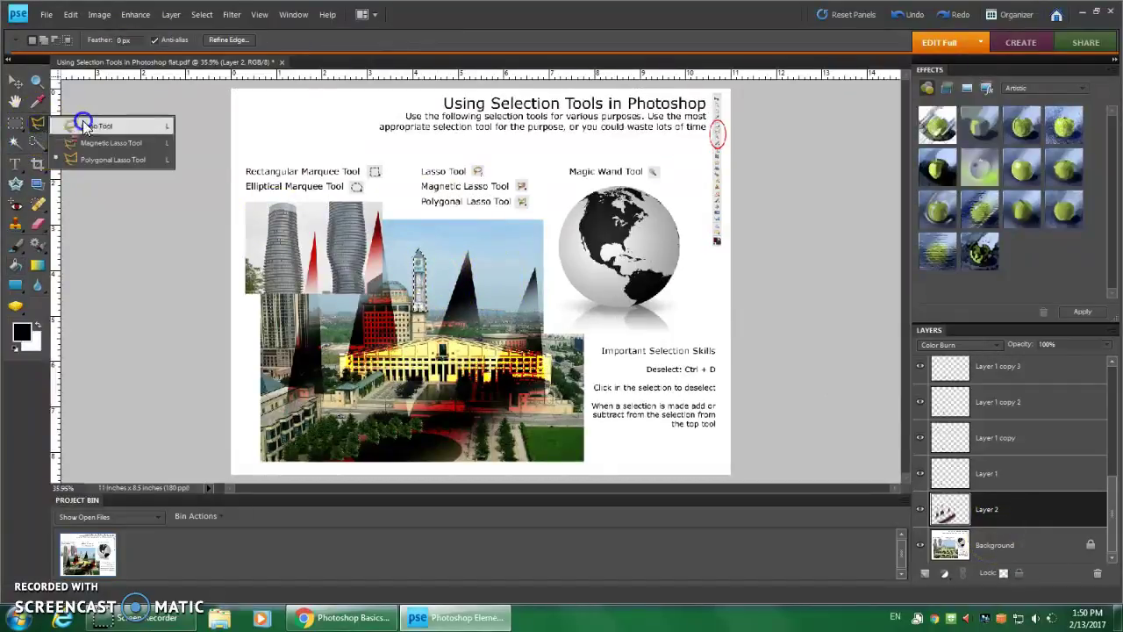
{"action": "left_click", "coordinate": [82, 120]}
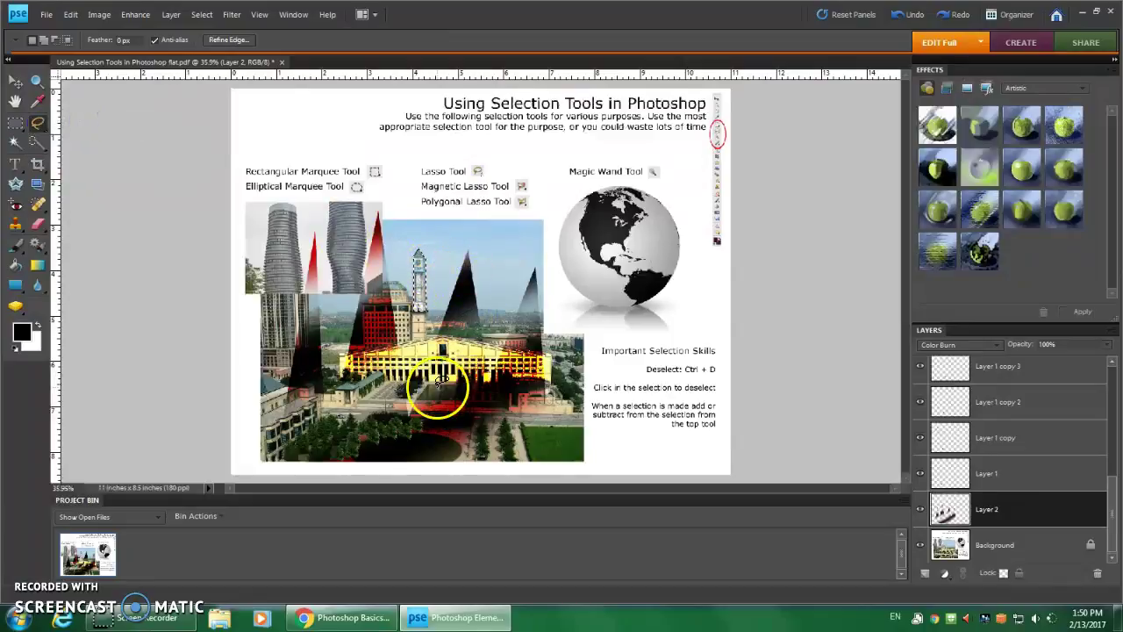
{"action": "mouse_move", "coordinate": [436, 364]}
{"action": "left_mouse_down"}
{"action": "mouse_move", "coordinate": [413, 394]}
{"action": "mouse_move", "coordinate": [461, 379]}
{"action": "mouse_move", "coordinate": [474, 413]}
{"action": "left_mouse_up"}
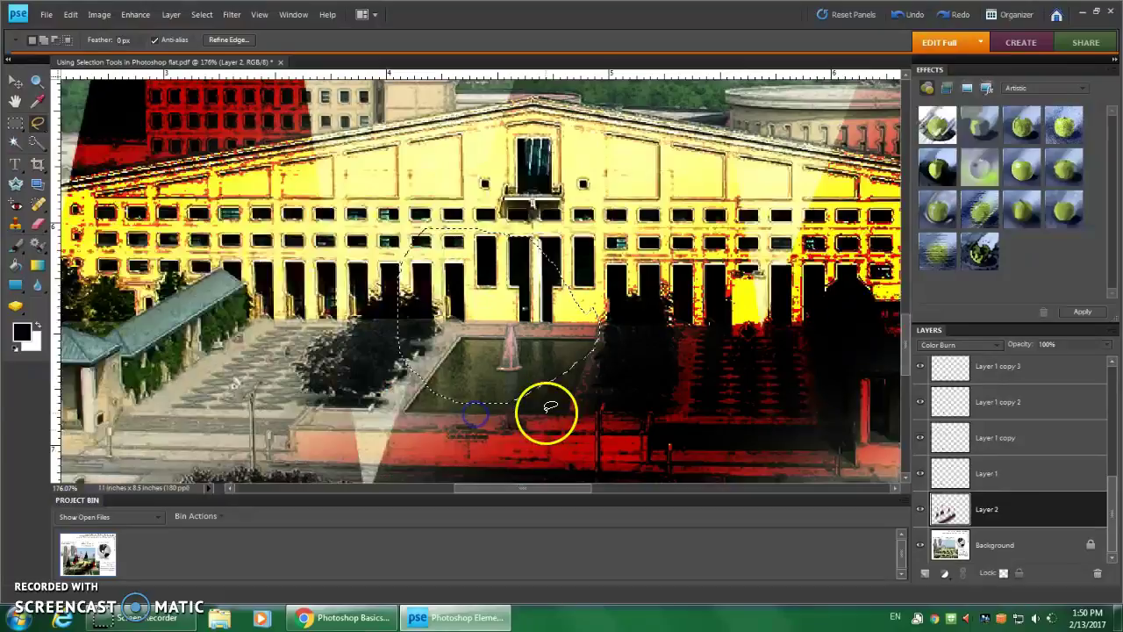
- Trace the teal hipped roof of the small pavilion beside the plaza with the Magnetic Lasso Tool, closing the selection at its eave corner
{"action": "left_click", "coordinate": [38, 123]}
{"action": "left_click", "coordinate": [92, 136]}
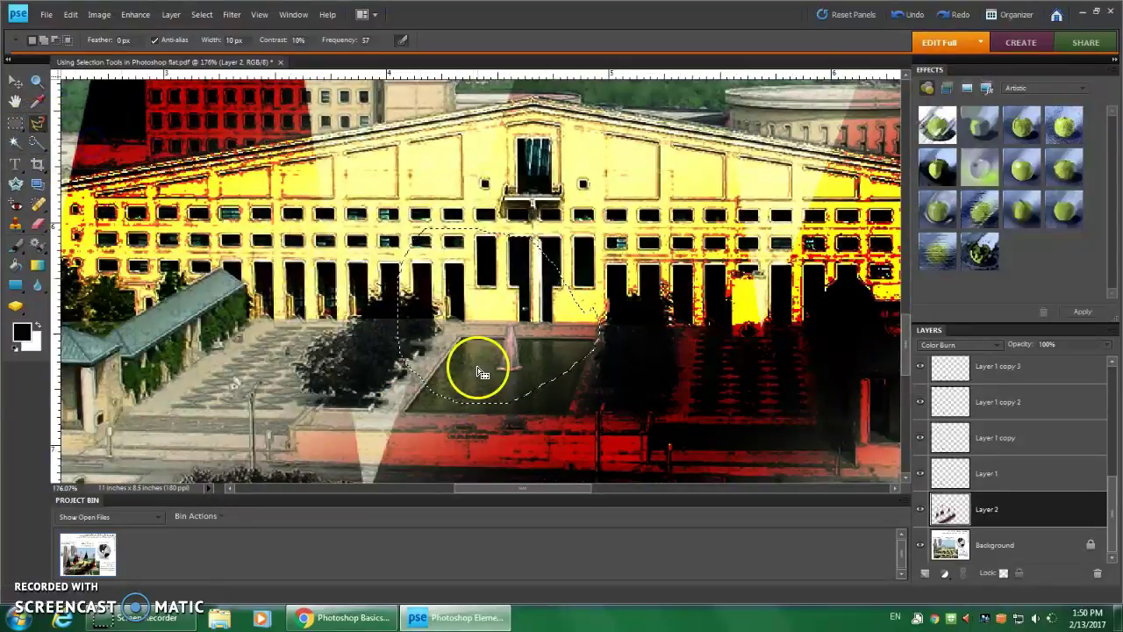
{"action": "left_click_drag", "start_coordinate": [167, 383], "coordinate": [483, 224]}
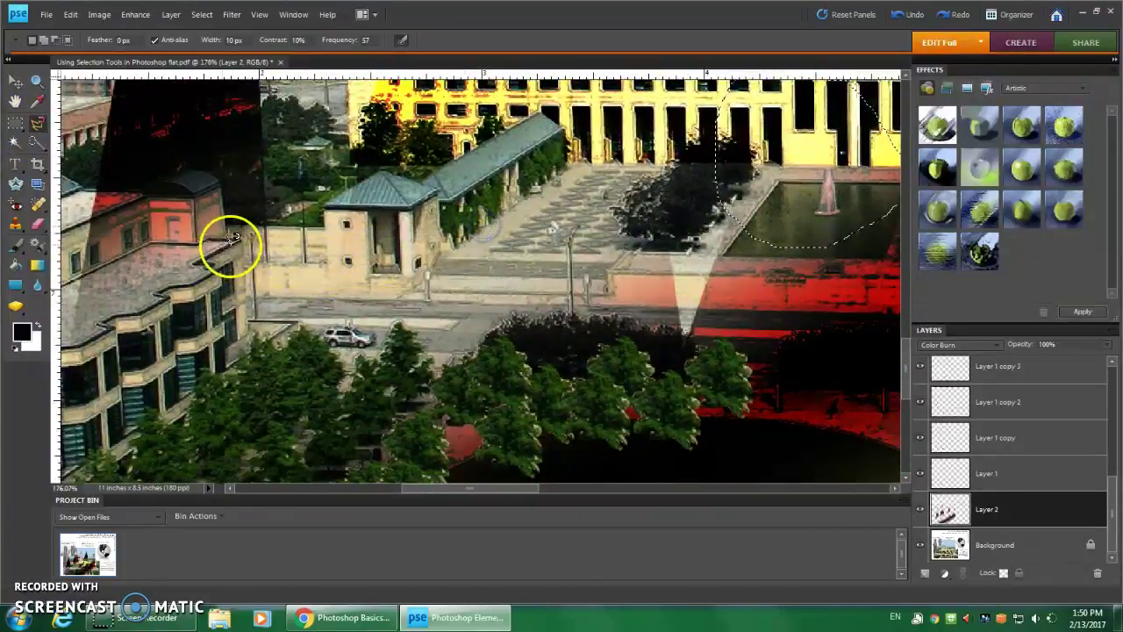
{"action": "left_click", "coordinate": [330, 213]}
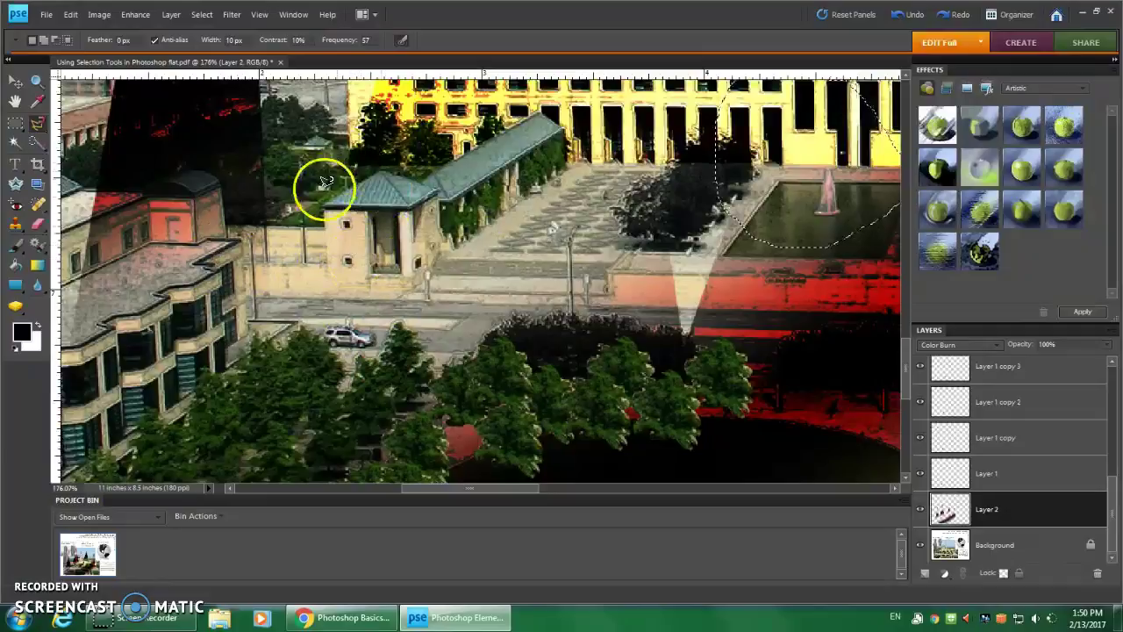
{"action": "left_click", "coordinate": [431, 190]}
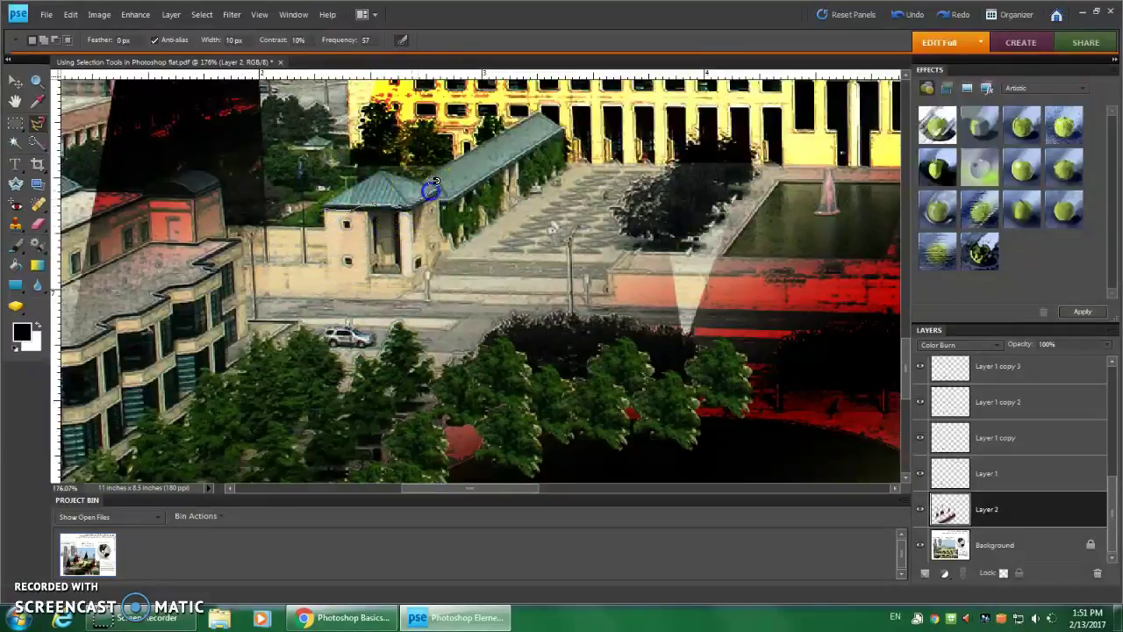
{"action": "left_click", "coordinate": [386, 170]}
{"action": "left_click", "coordinate": [323, 204]}
{"action": "left_click", "coordinate": [327, 205]}
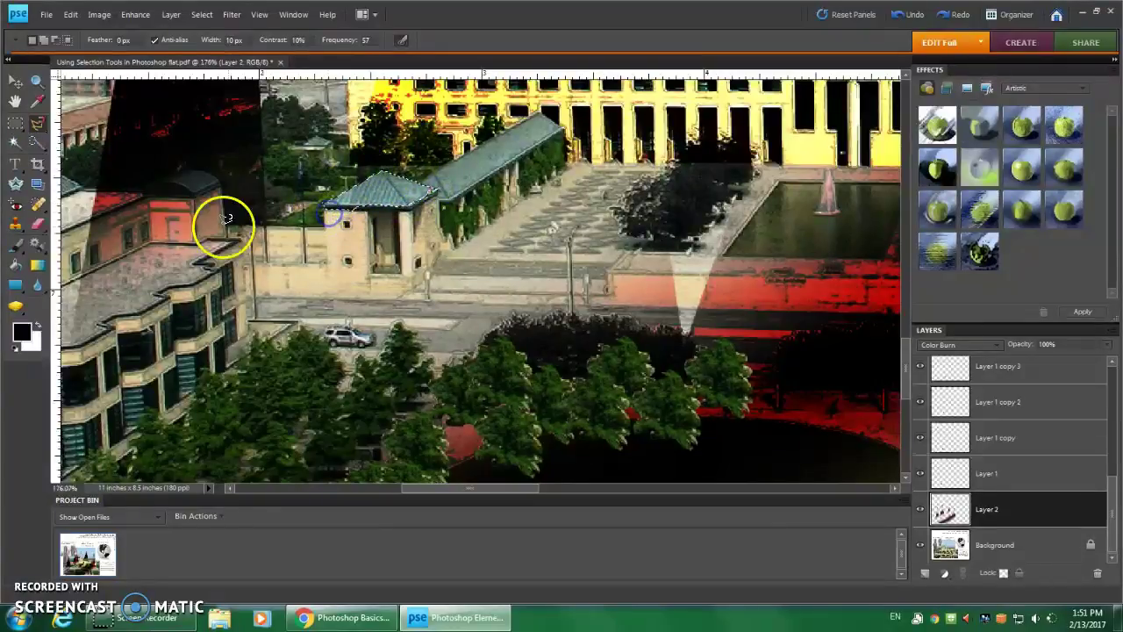
- Draw a four-sided Polygonal Lasso selection from the fountain pool across the dark trees to the red pavilion
{"action": "left_click_drag", "start_coordinate": [35, 129], "coordinate": [96, 167]}
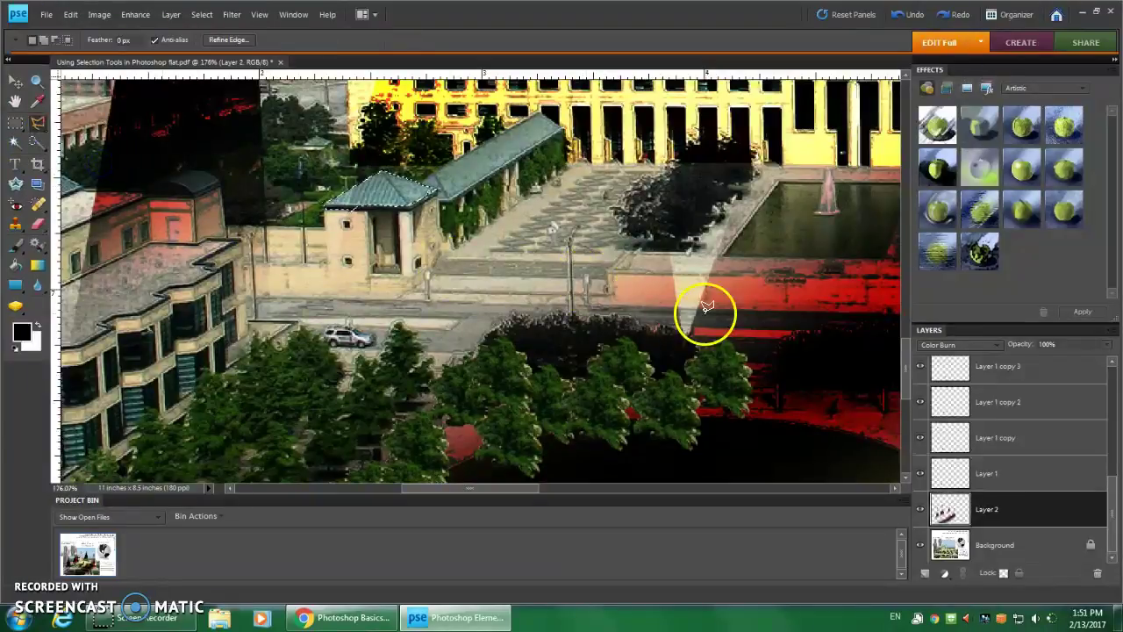
{"action": "left_click_drag", "start_coordinate": [772, 251], "coordinate": [313, 287]}
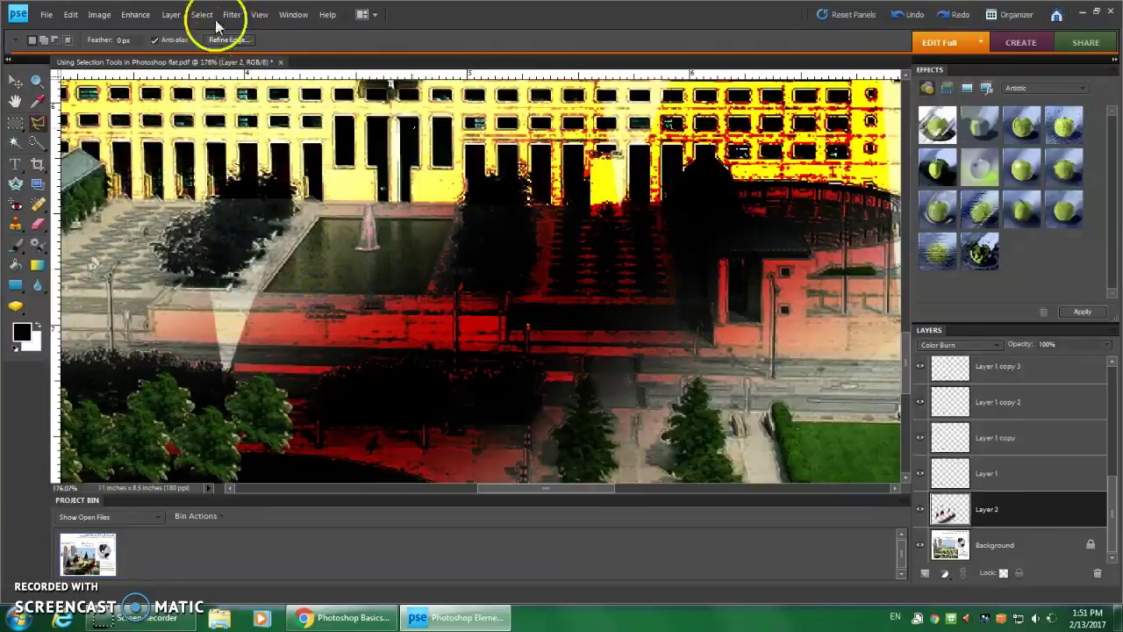
{"action": "left_click", "coordinate": [351, 337]}
{"action": "left_click", "coordinate": [715, 330]}
{"action": "left_click", "coordinate": [741, 195]}
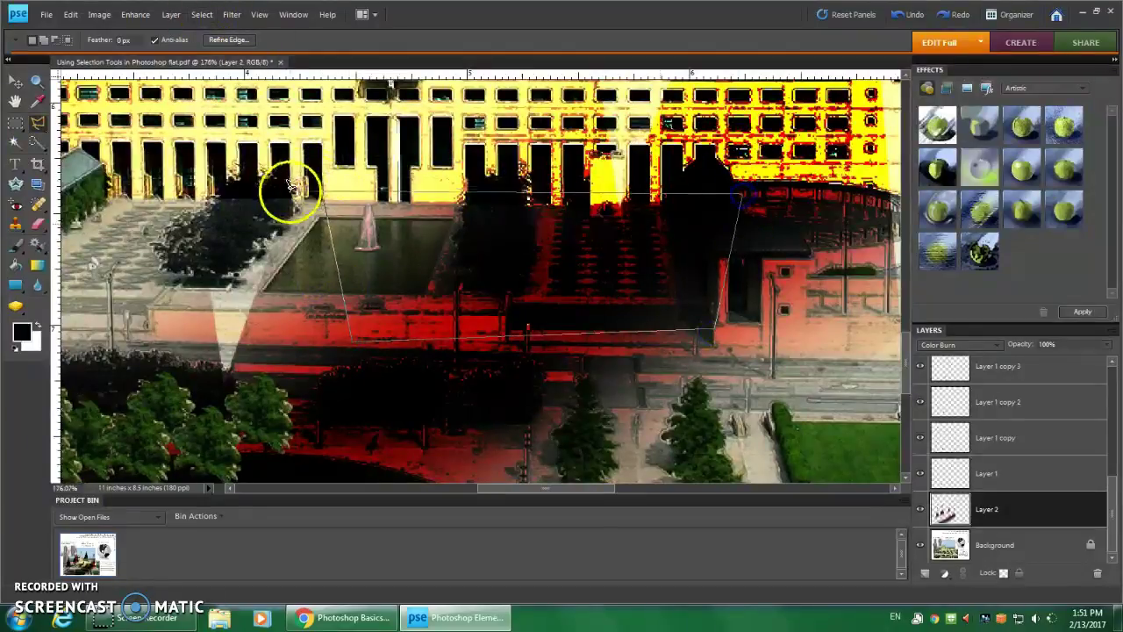
{"action": "left_click", "coordinate": [323, 191]}
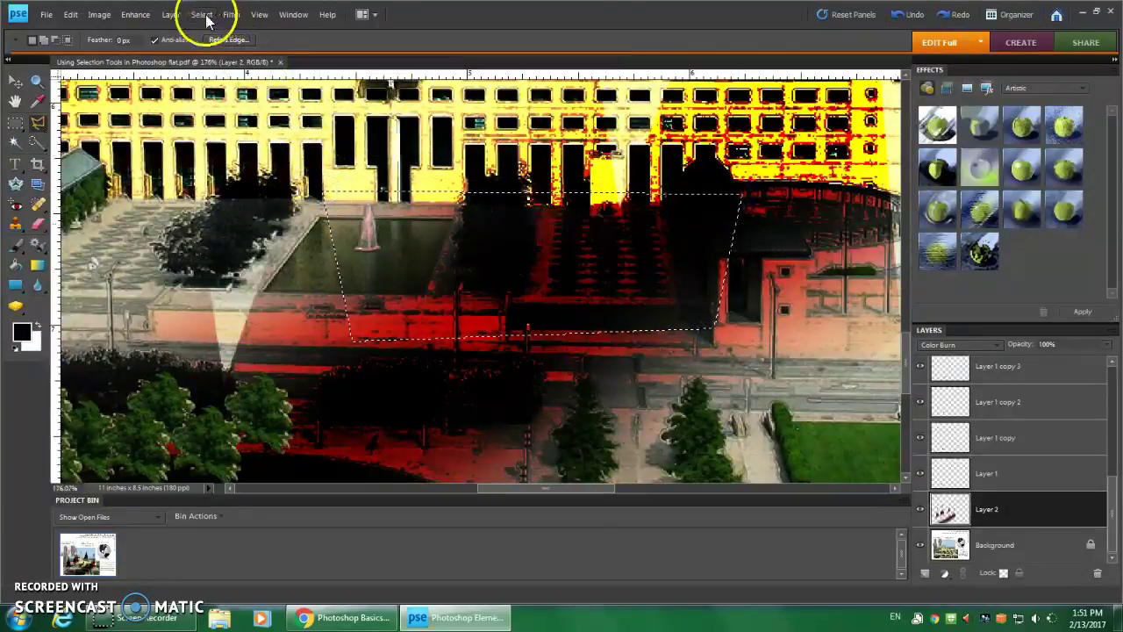
- Replace the selection with a slanted four-sided Polygonal Lasso selection around the pool and the red wall below it
{"action": "left_click", "coordinate": [202, 14]}
{"action": "left_click", "coordinate": [207, 68]}
{"action": "left_click", "coordinate": [603, 248]}
{"action": "left_click", "coordinate": [524, 403]}
{"action": "left_click", "coordinate": [149, 318]}
{"action": "left_click", "coordinate": [297, 193]}
{"action": "left_click", "coordinate": [605, 248]}
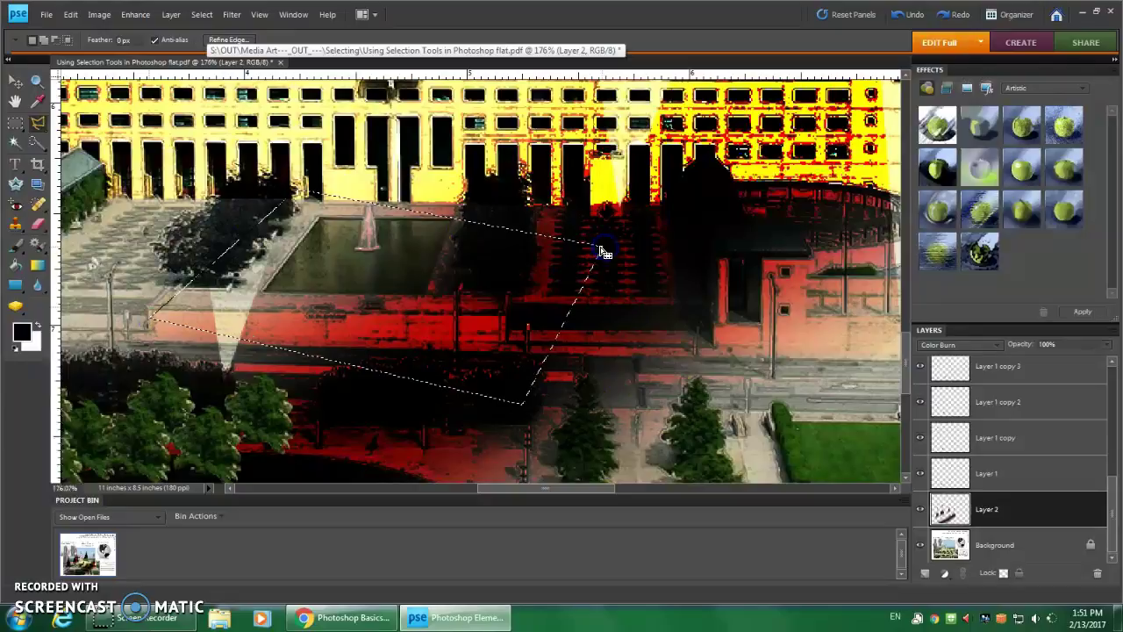
- View the Refine Edge options for the polygonal selection, cancel them and deselect
{"action": "left_click", "coordinate": [224, 43]}
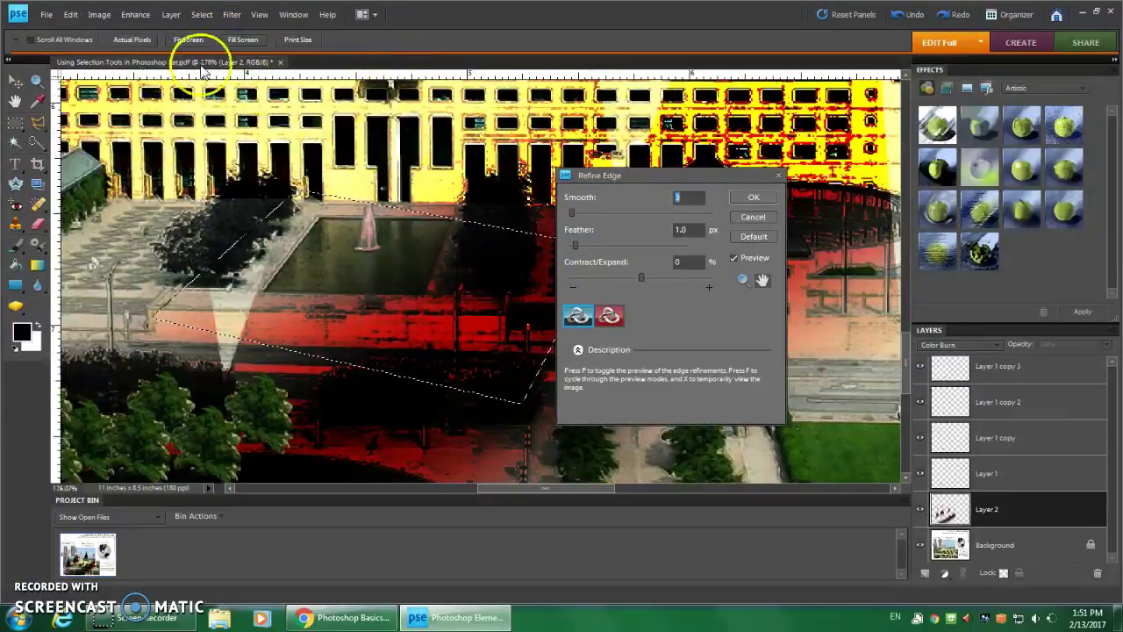
{"action": "left_click", "coordinate": [752, 216]}
{"action": "left_click", "coordinate": [371, 255]}
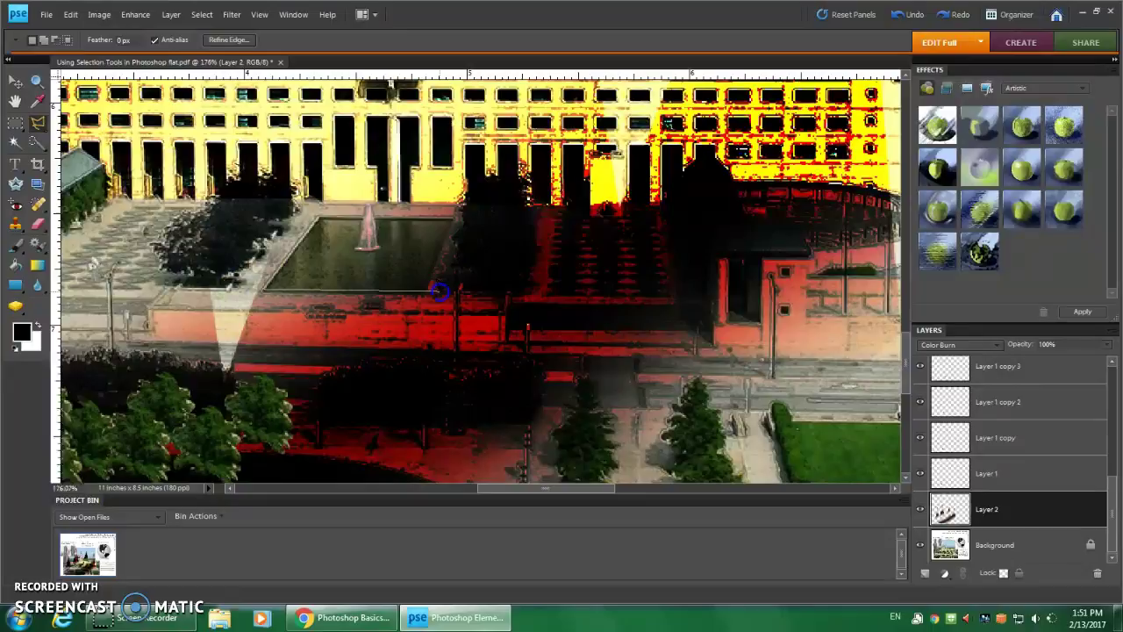
- Abandon the started pool outline and set the Polygonal Lasso Tool's feather to 5 px
{"action": "left_click", "coordinate": [441, 290]}
{"action": "left_click", "coordinate": [541, 243]}
{"action": "left_click", "coordinate": [121, 44]}
{"action": "left_click", "coordinate": [101, 44]}
{"action": "left_click_drag", "start_coordinate": [103, 44], "coordinate": [108, 44]}
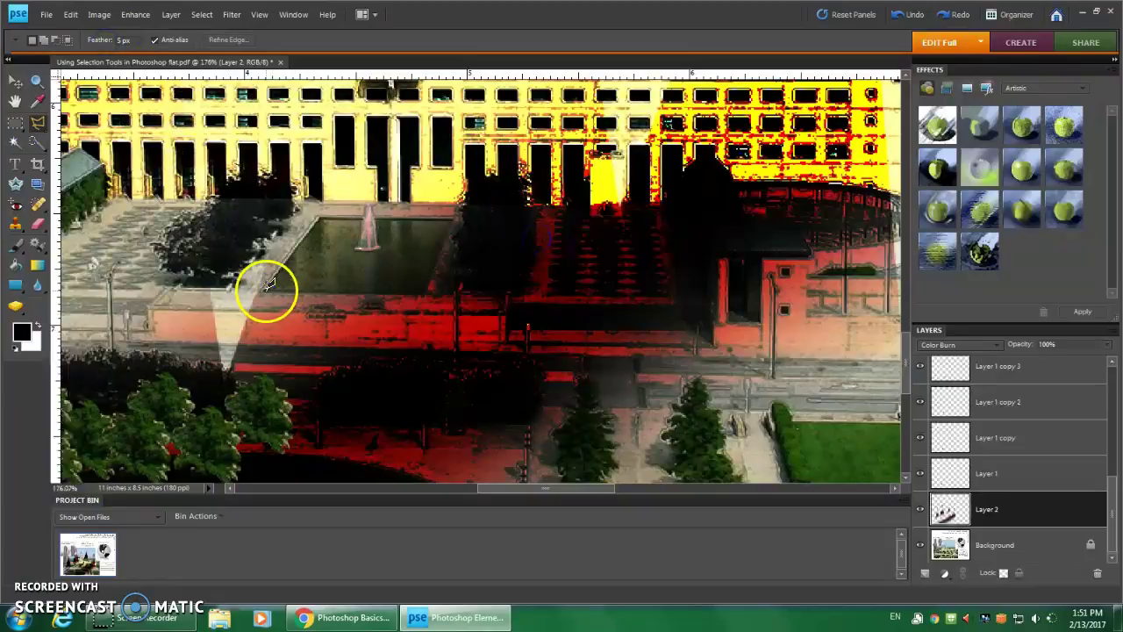
- Outline the fountain pool with the feathered Polygonal Lasso Tool, delete Layer 2's contents inside it, and deselect
{"action": "left_click", "coordinate": [318, 216]}
{"action": "left_click", "coordinate": [451, 213]}
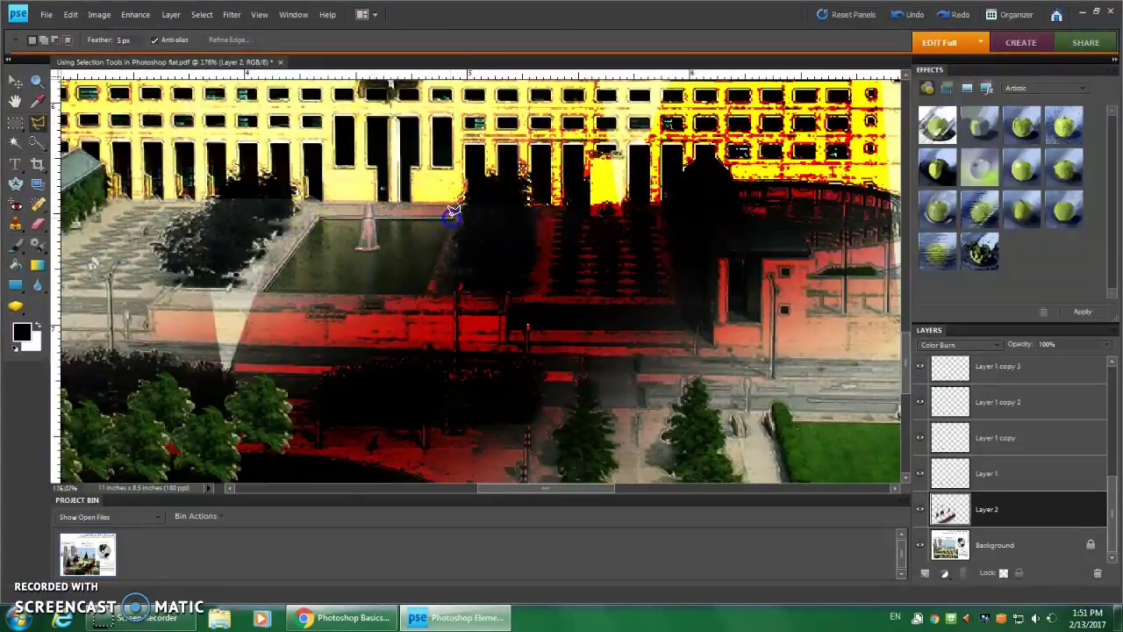
{"action": "left_click", "coordinate": [427, 290]}
{"action": "double_click", "coordinate": [266, 293]}
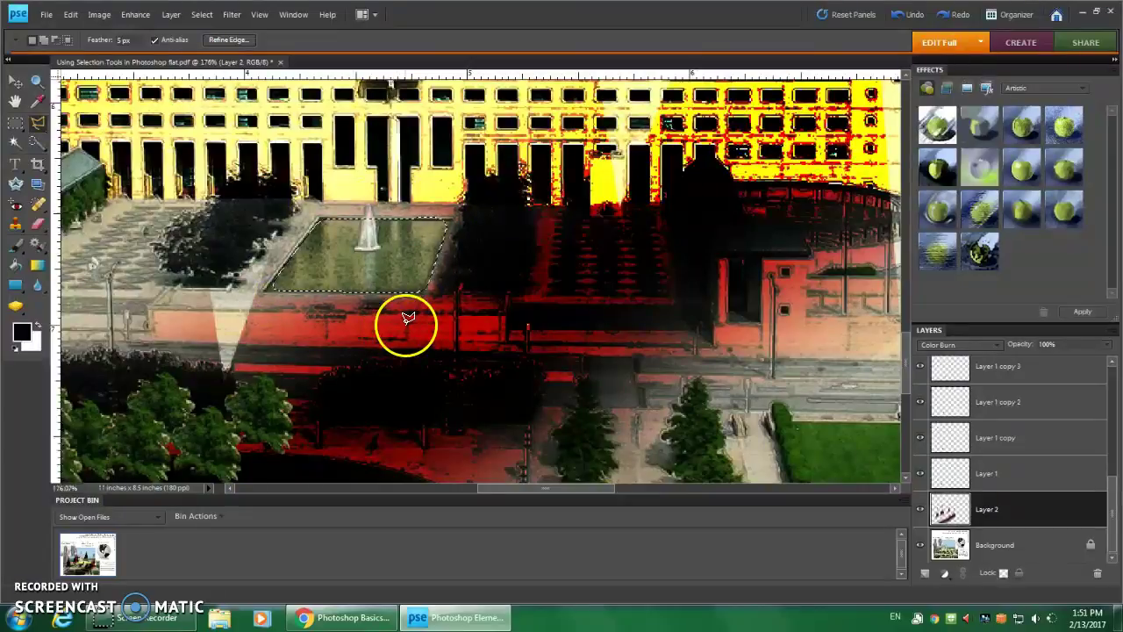
{"action": "left_click", "coordinate": [442, 227]}
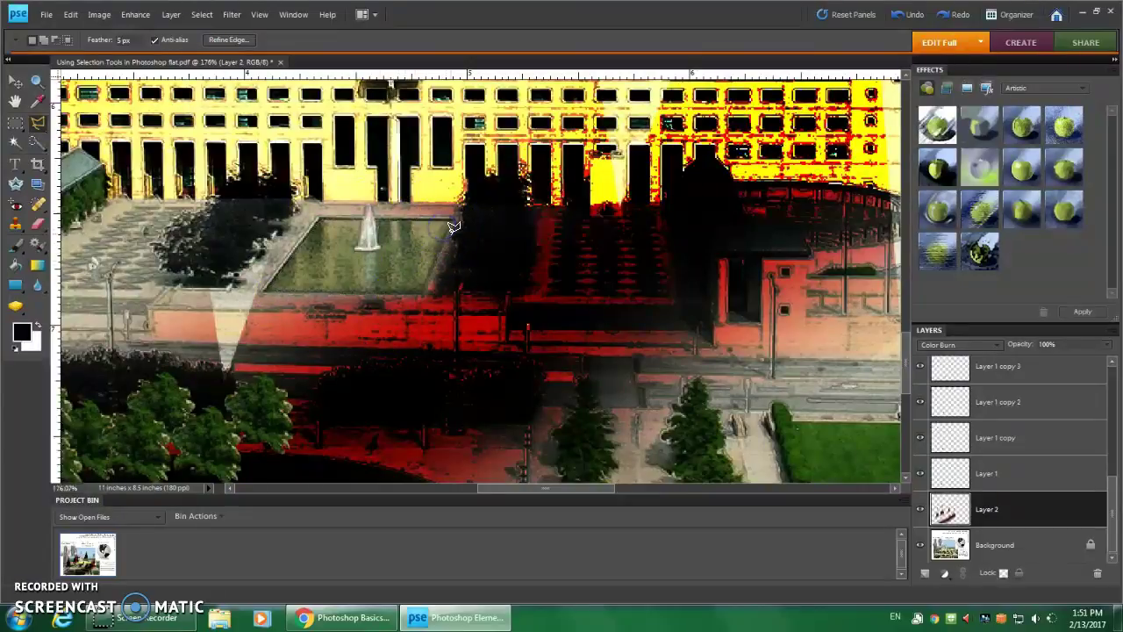